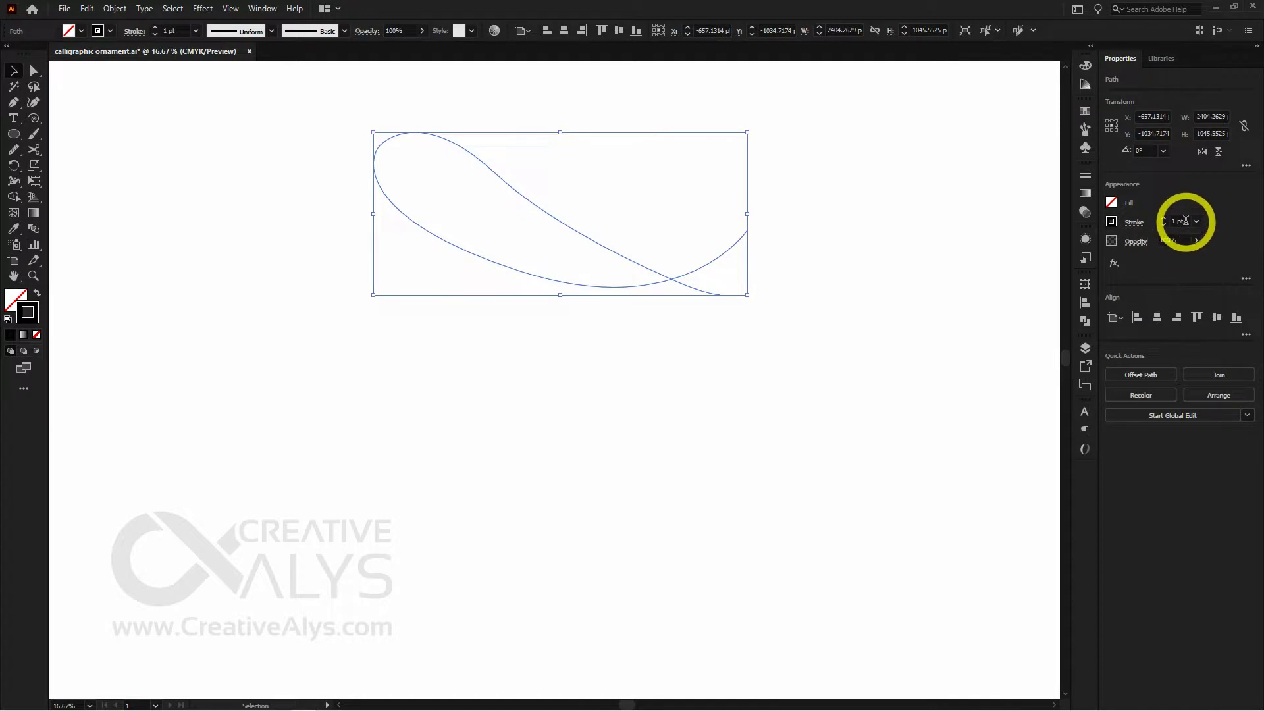
Step: Set the looped curve's stroke weight to 3 pt and smooth its lower edge, upper strand and rounded end with the Smooth tool
type("3")
key("Return")
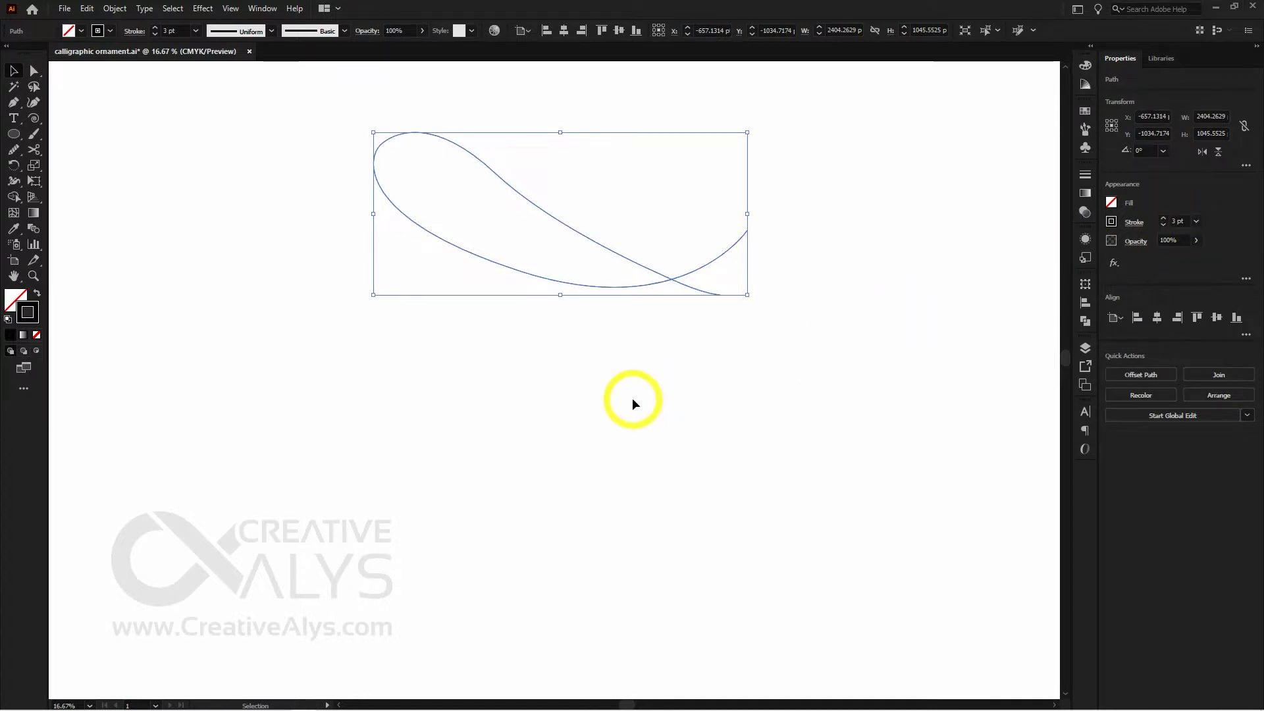
left_click(13, 150)
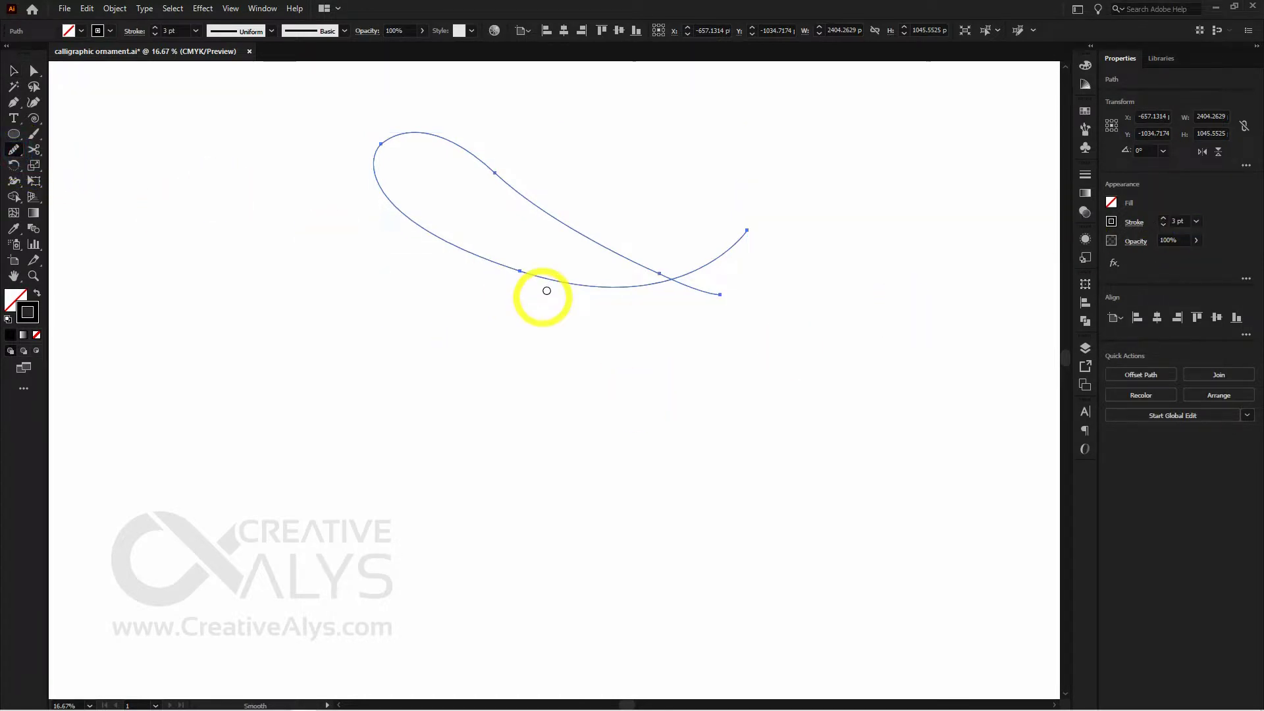
mouse_move(546, 285)
left_mouse_down()
mouse_move(668, 293)
mouse_move(584, 282)
mouse_move(402, 225)
mouse_move(489, 261)
left_mouse_up()
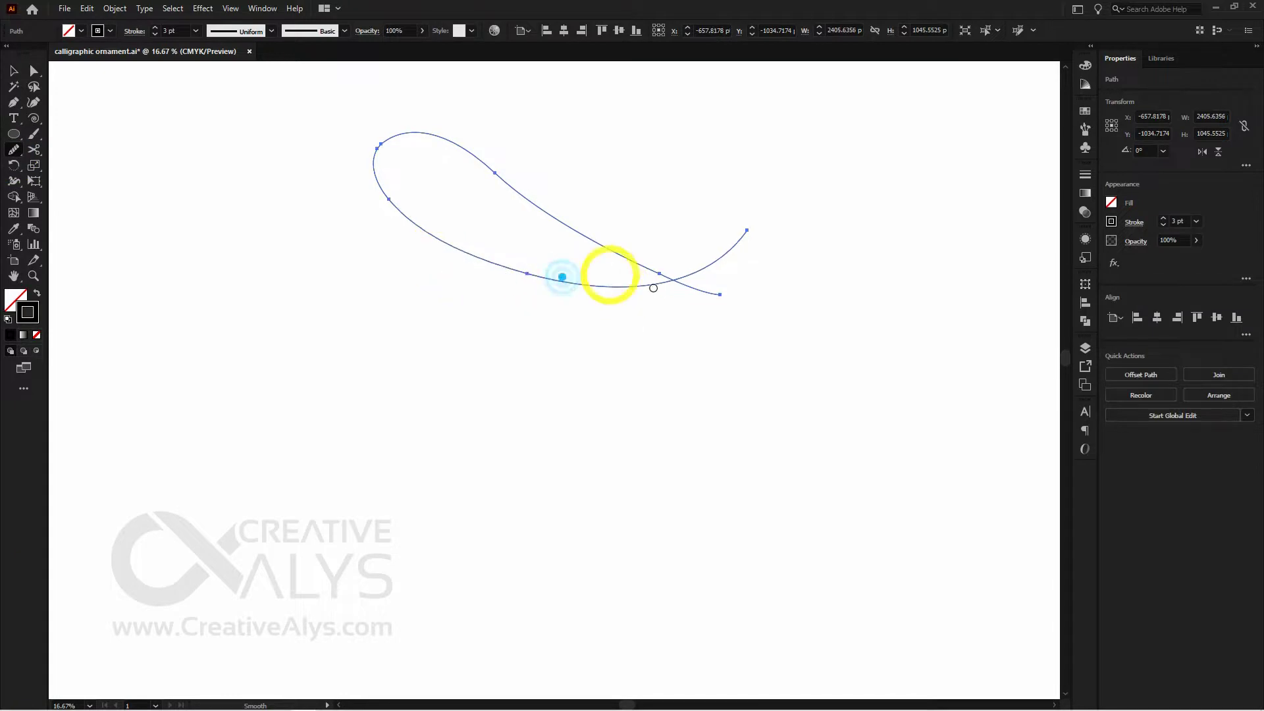
left_click_drag(640, 286, 524, 257)
left_click_drag(494, 169, 564, 220)
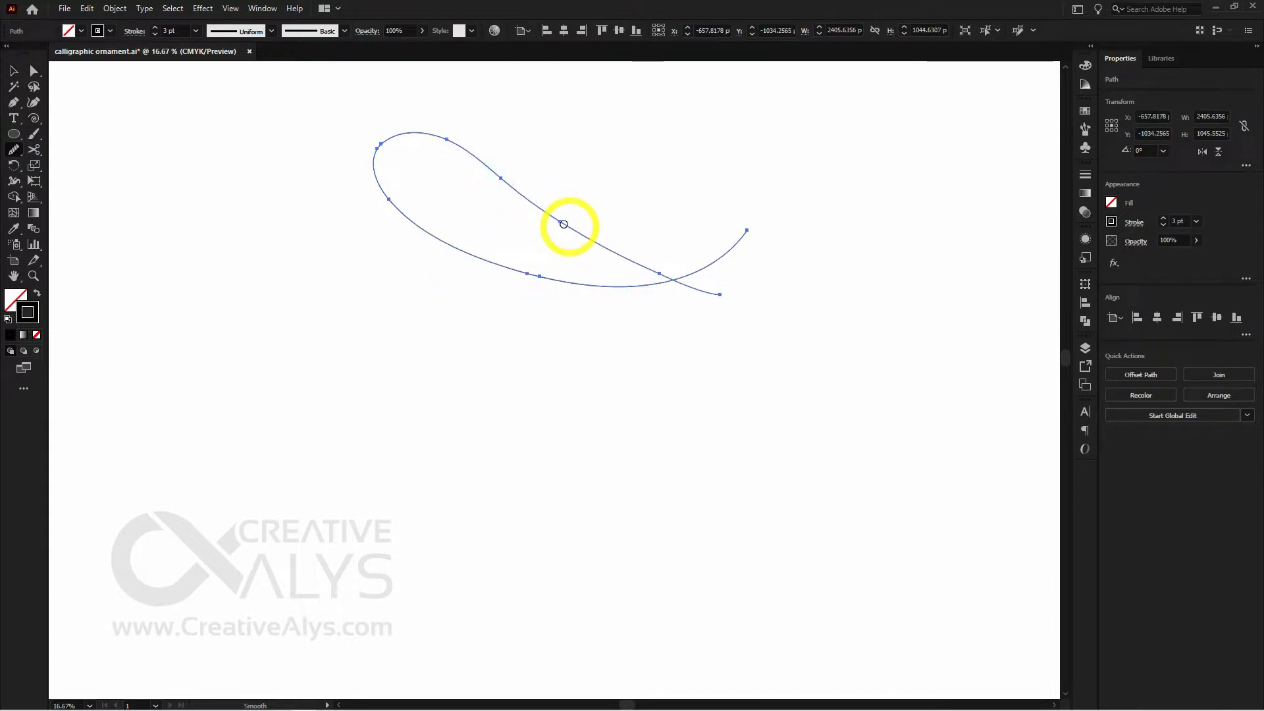
mouse_move(362, 155)
left_mouse_down()
mouse_move(363, 224)
mouse_move(387, 199)
mouse_move(378, 160)
left_mouse_up()
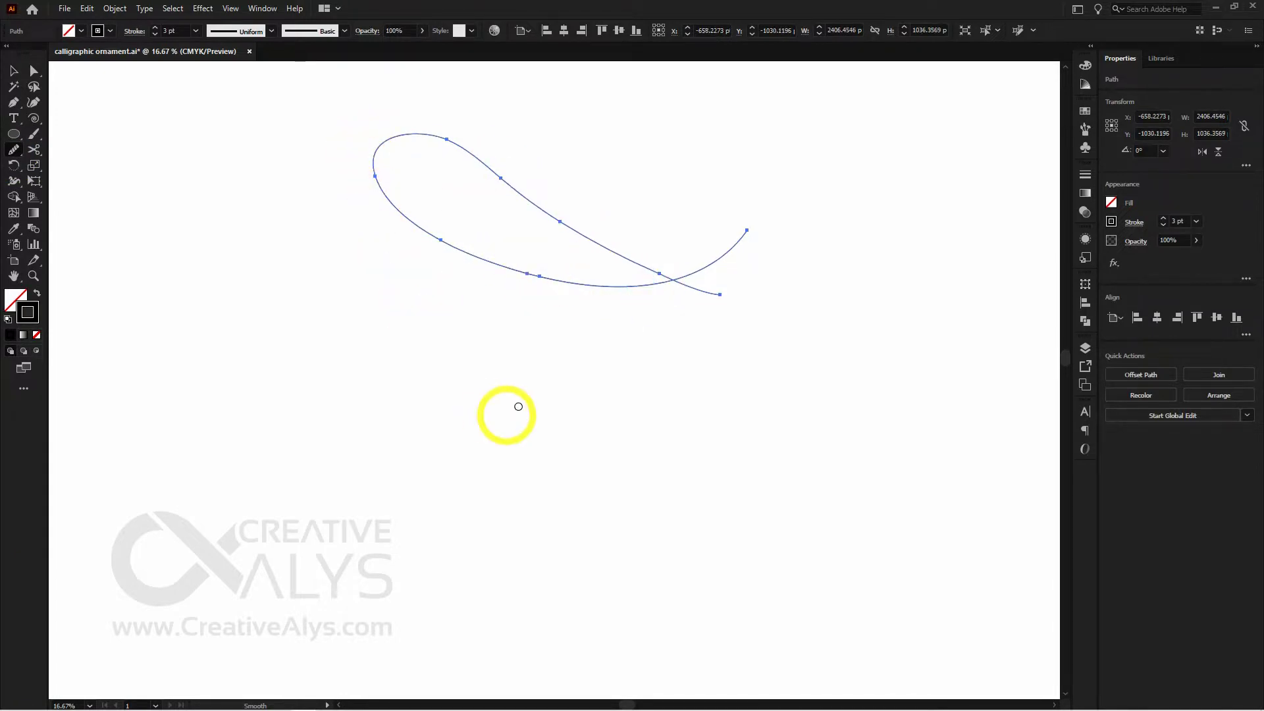
key("v")
left_click(611, 409)
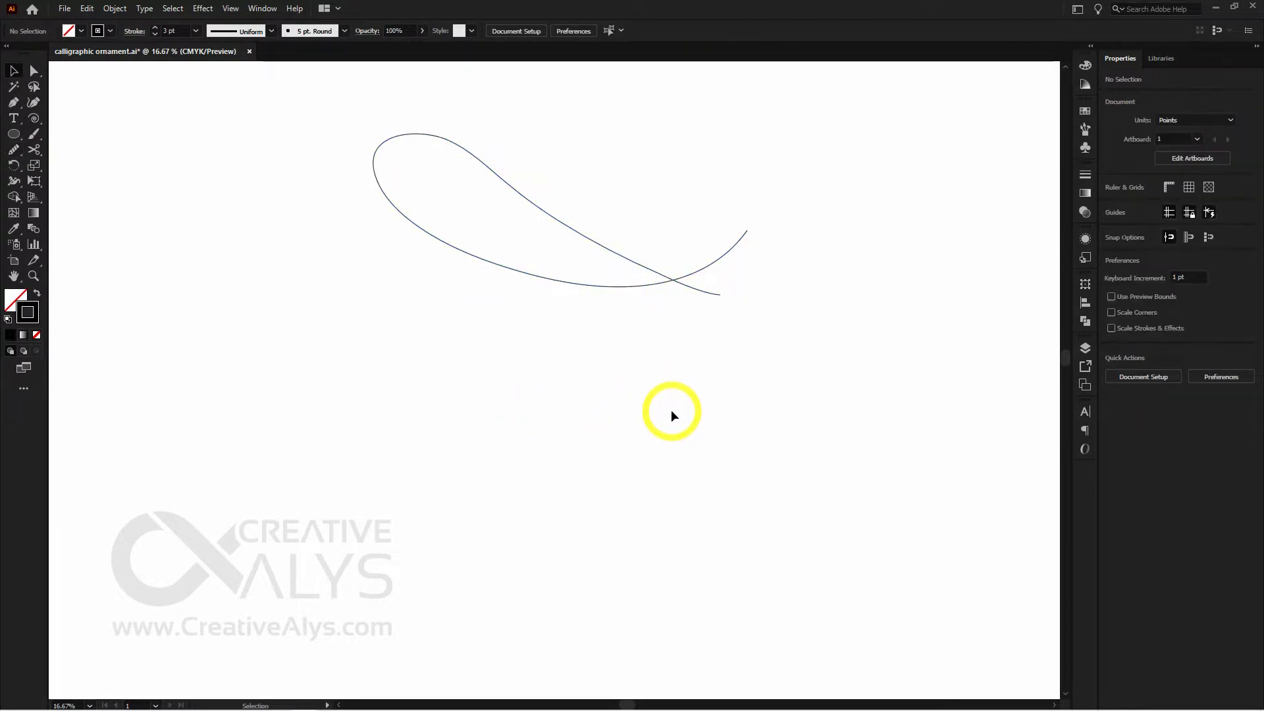
Step: Smooth the curve's upper strand and the lower edge of its loop once more with the Smooth tool
left_click(627, 286)
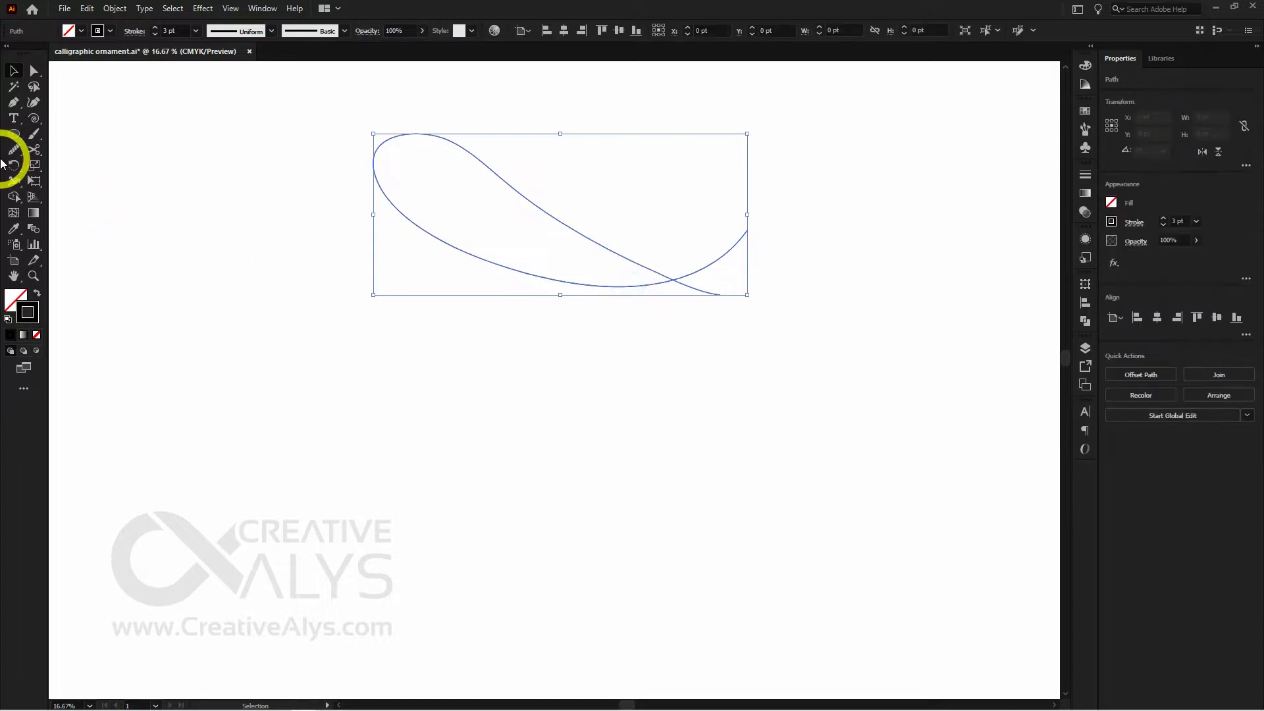
left_click(13, 149)
mouse_move(563, 224)
left_mouse_down()
mouse_move(616, 265)
mouse_move(651, 269)
mouse_move(439, 156)
left_mouse_up()
mouse_move(534, 274)
left_mouse_down()
mouse_move(693, 290)
mouse_move(454, 252)
left_mouse_up()
key("v")
left_click(655, 413)
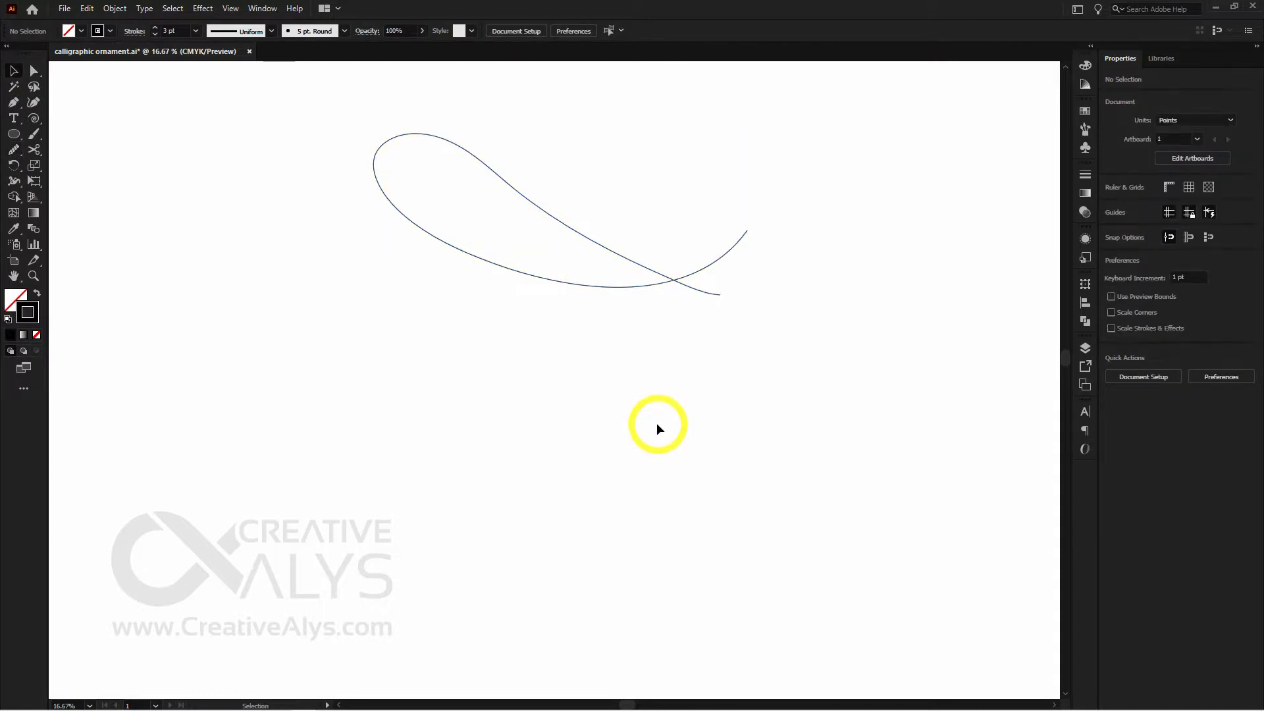
Step: Apply the asymmetric leaf-shaped width profile, tapered at both ends, to the curve and set its stroke weight to 5 pt
left_click(721, 259)
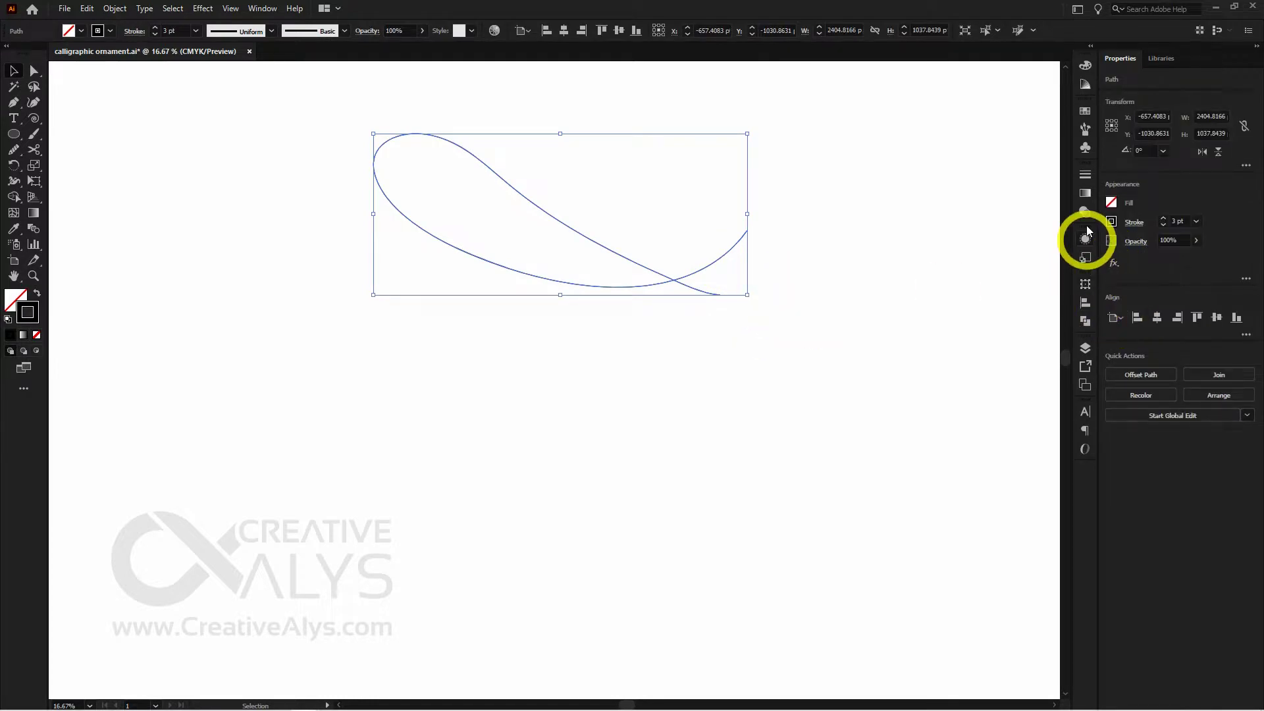
left_click(1084, 174)
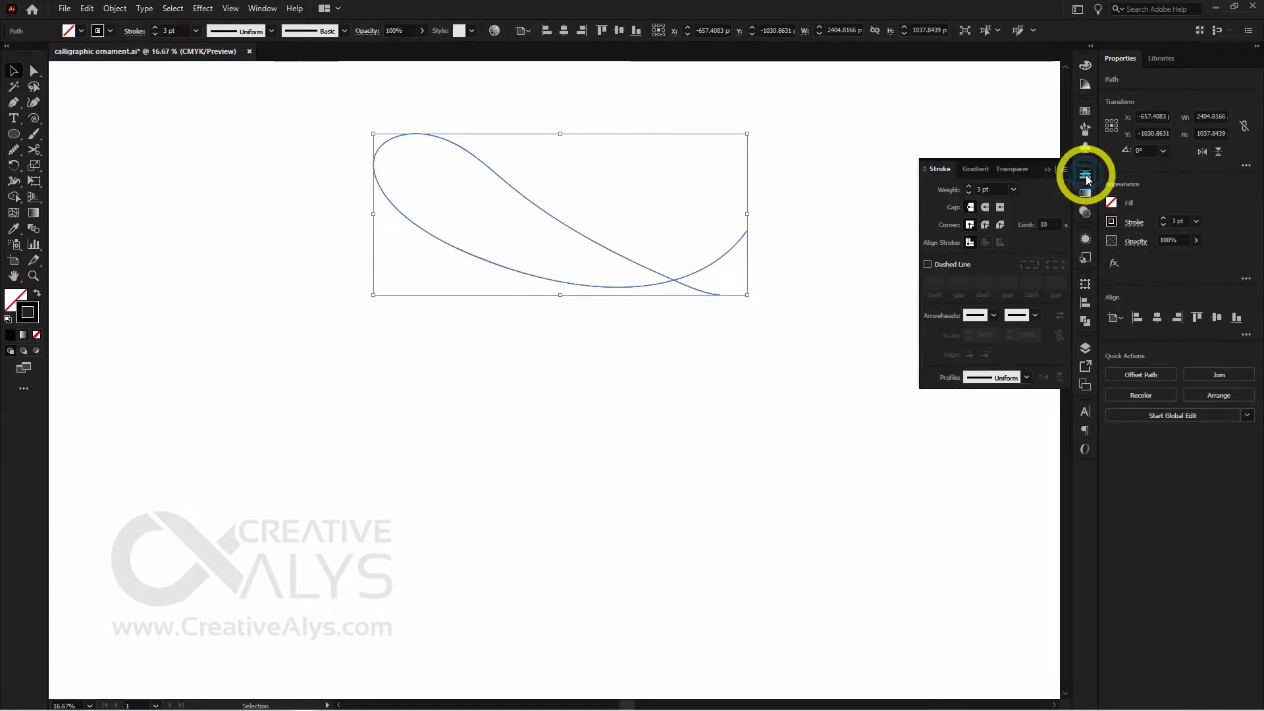
left_click(1030, 383)
left_click(1005, 436)
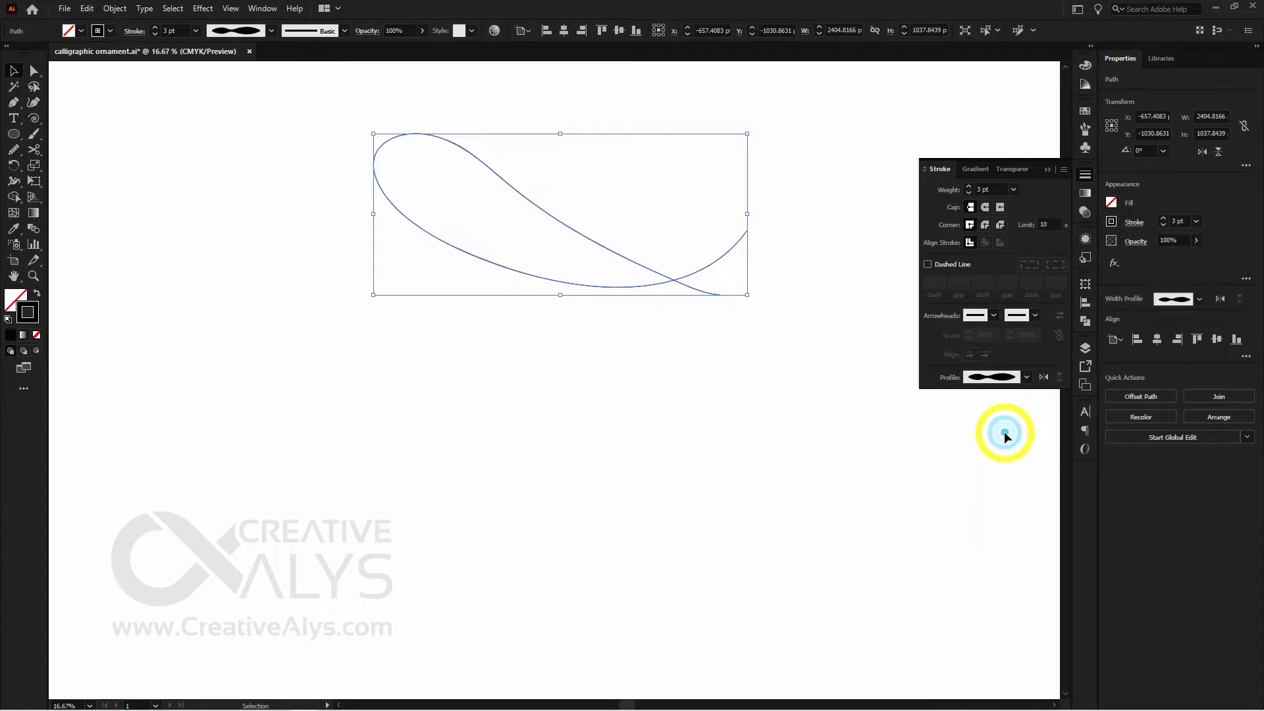
left_click(1022, 376)
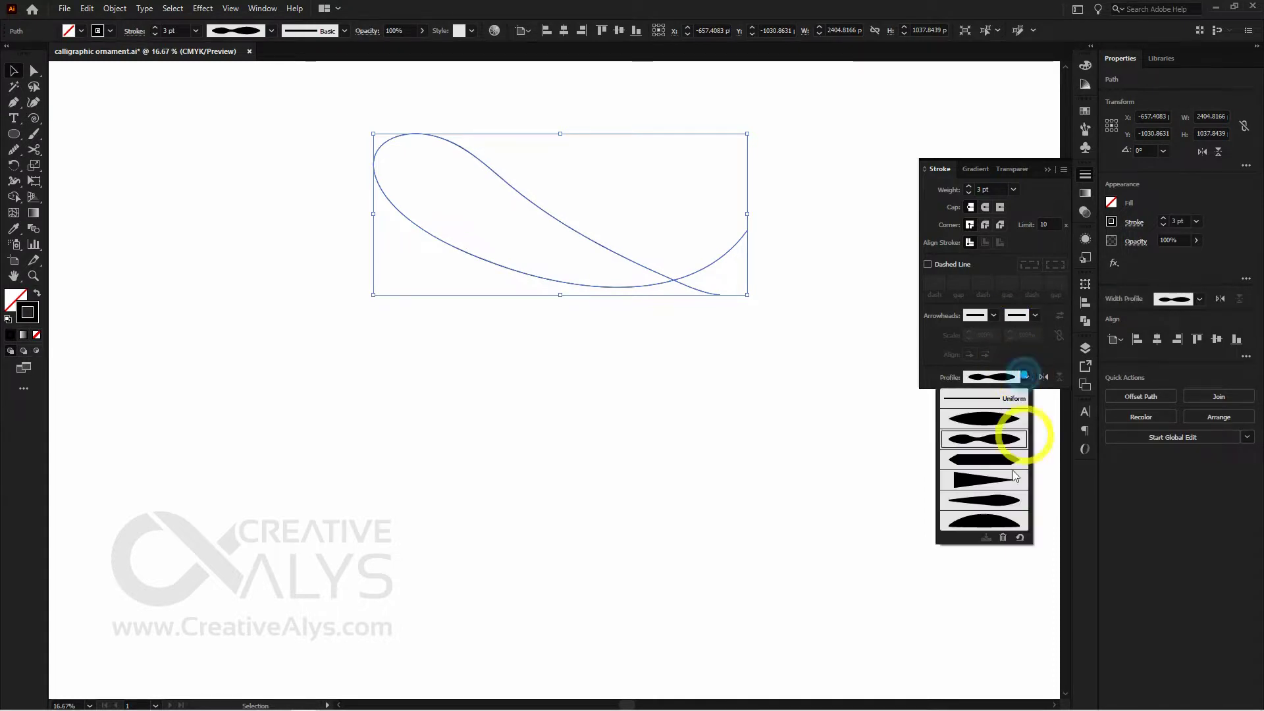
left_click(1000, 501)
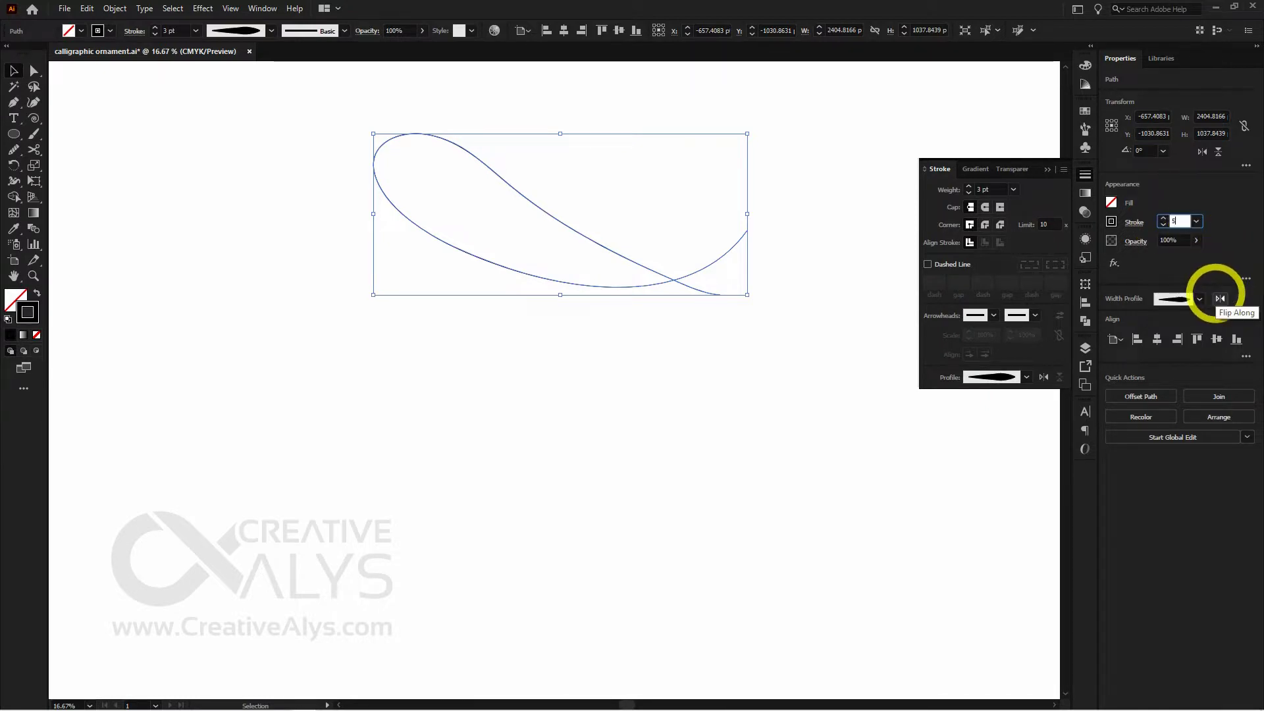
key("Return")
left_click(725, 413)
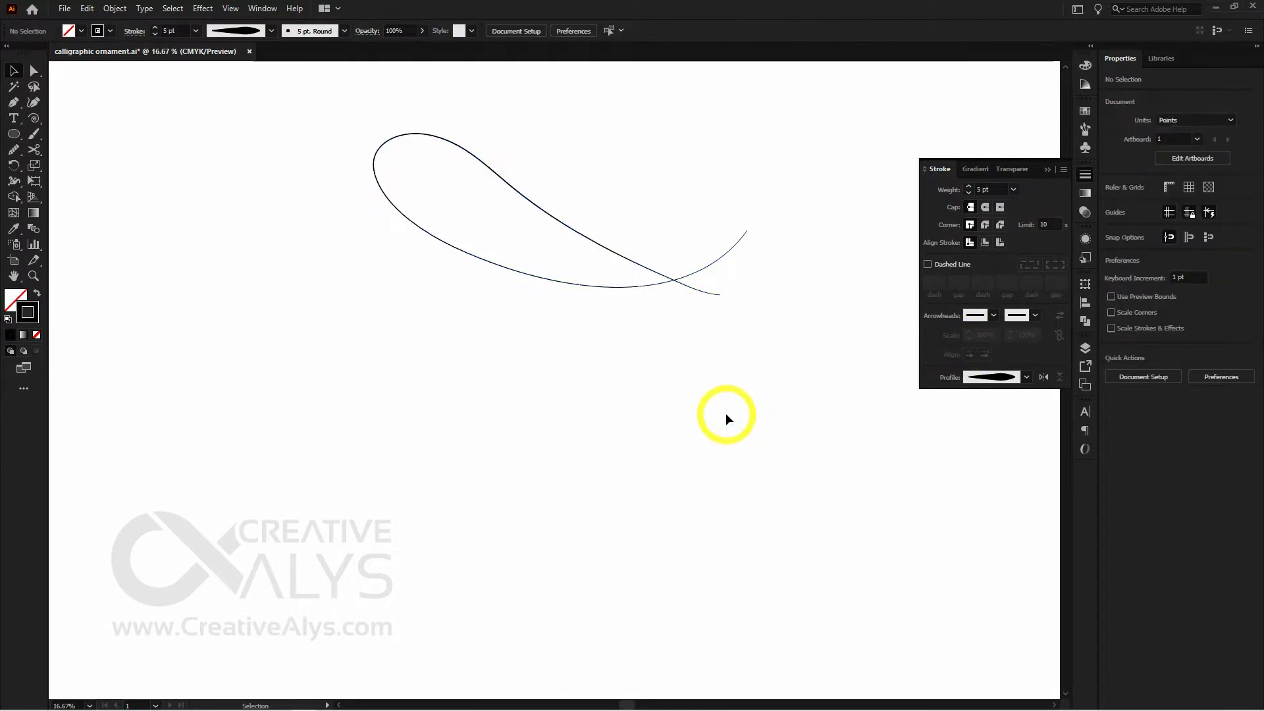
Step: Shorten the direction handle of the anchor at the curve's upper open end to flatten the rising tail
key("a")
left_click(609, 288)
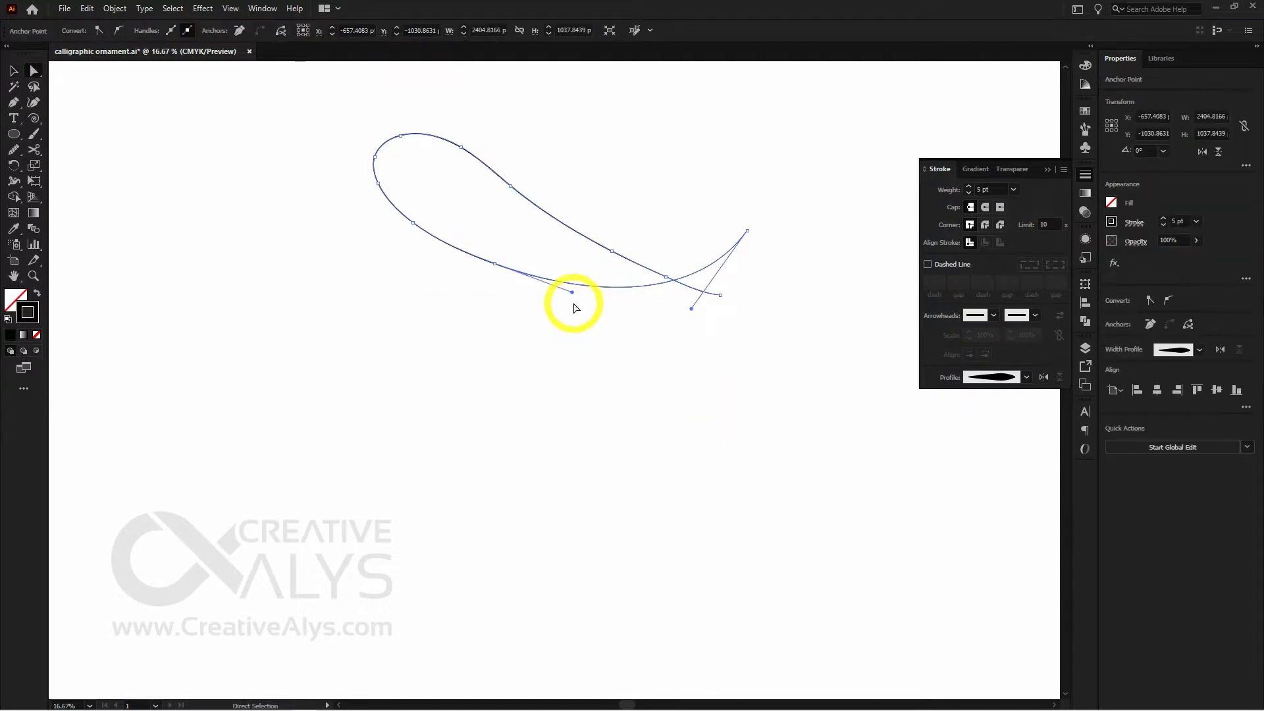
left_click_drag(691, 308, 668, 294)
key("v")
left_click(740, 386)
key("space")
left_click_drag(678, 401, 658, 437)
Step: Smooth the descending upper strand from its middle down to the crossing point with the Smooth tool
key("a")
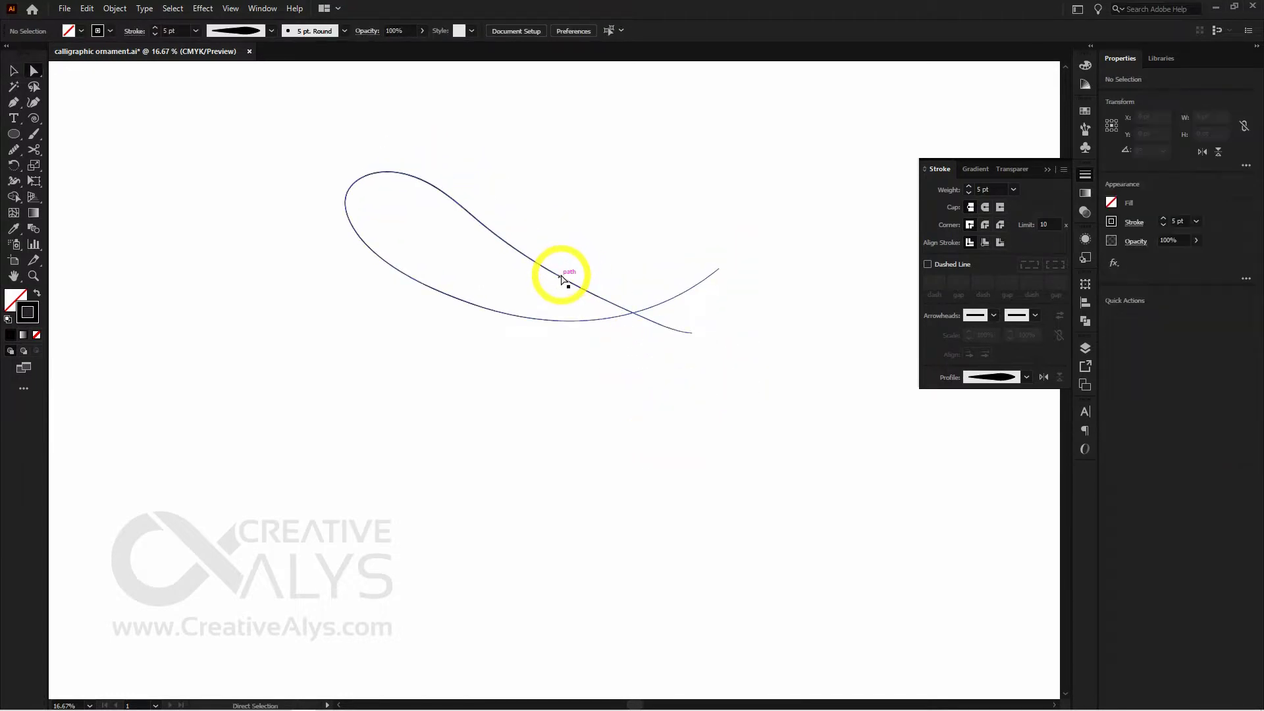
left_click(559, 277)
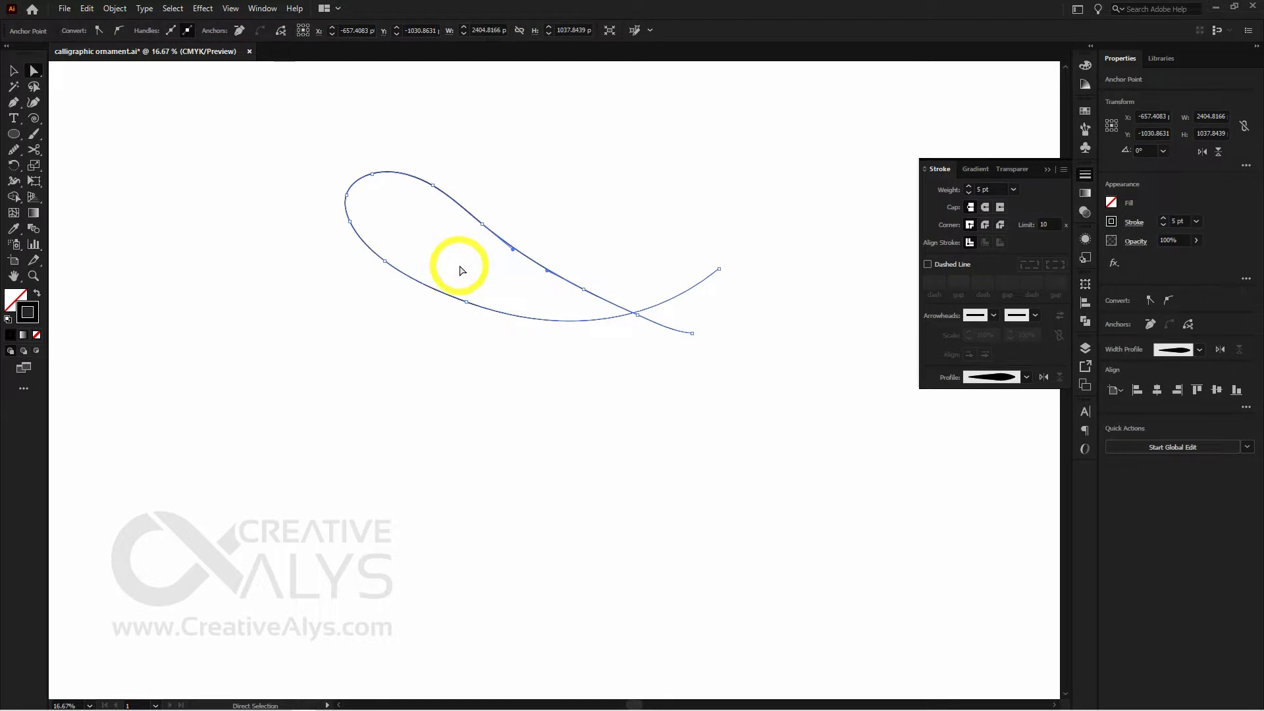
left_click(14, 150)
left_click_drag(531, 261, 635, 329)
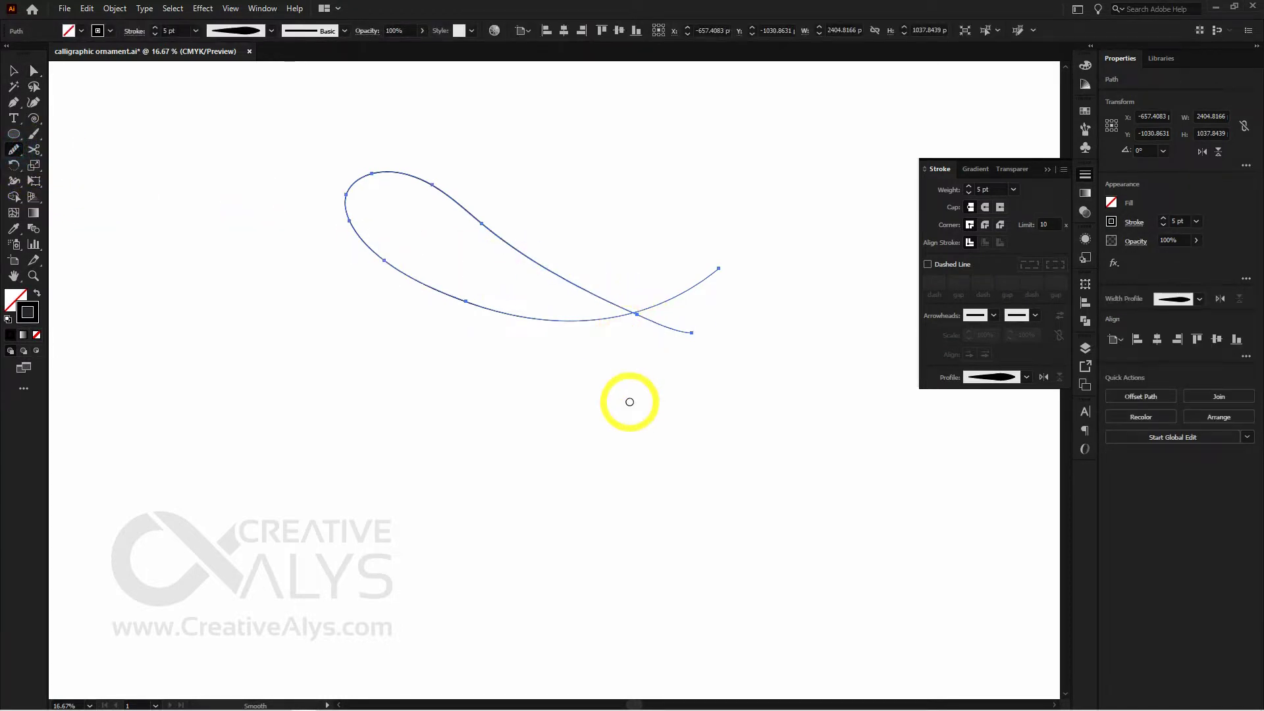
key("v")
left_click(655, 462)
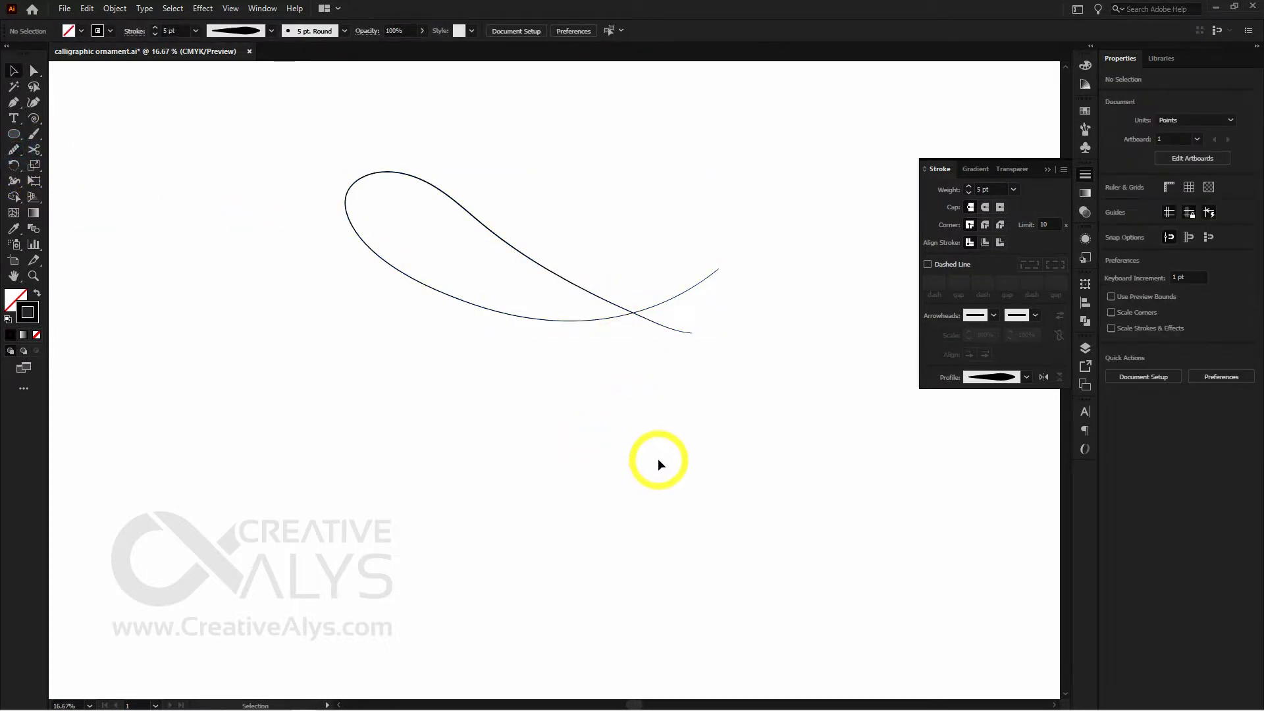
key("space")
left_click_drag(657, 458, 677, 455)
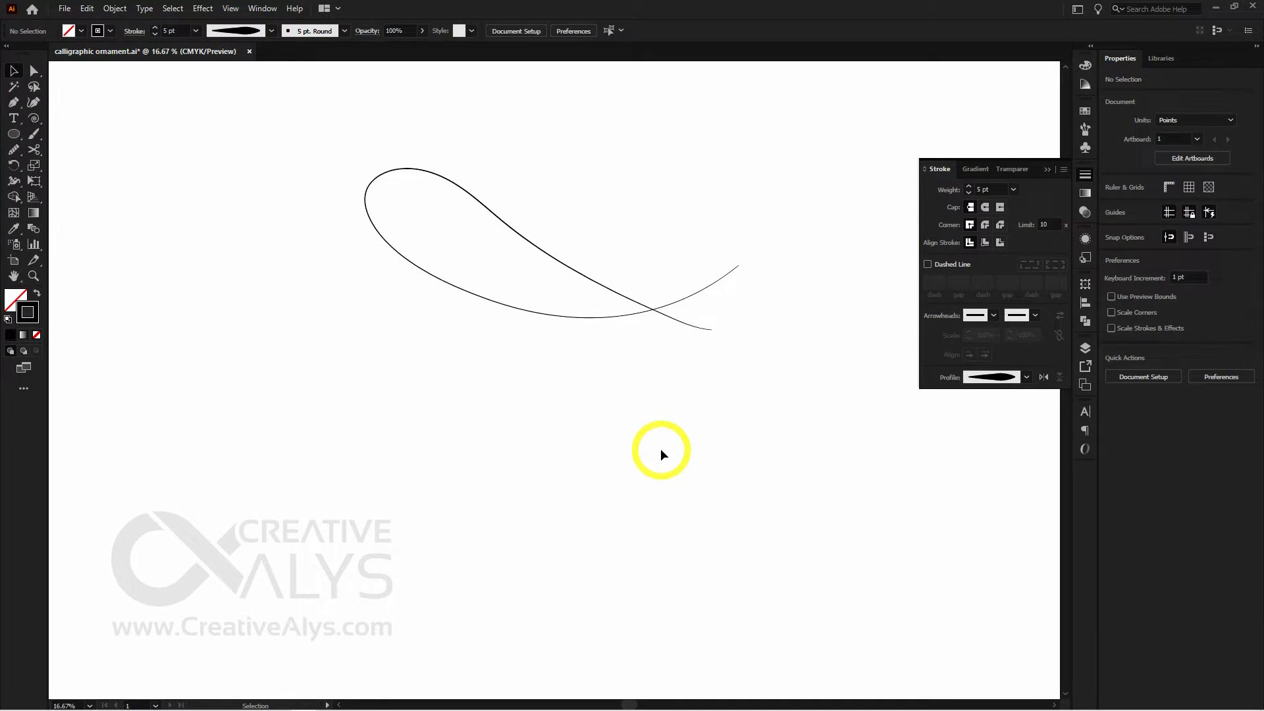
left_click(675, 320)
left_click(29, 148)
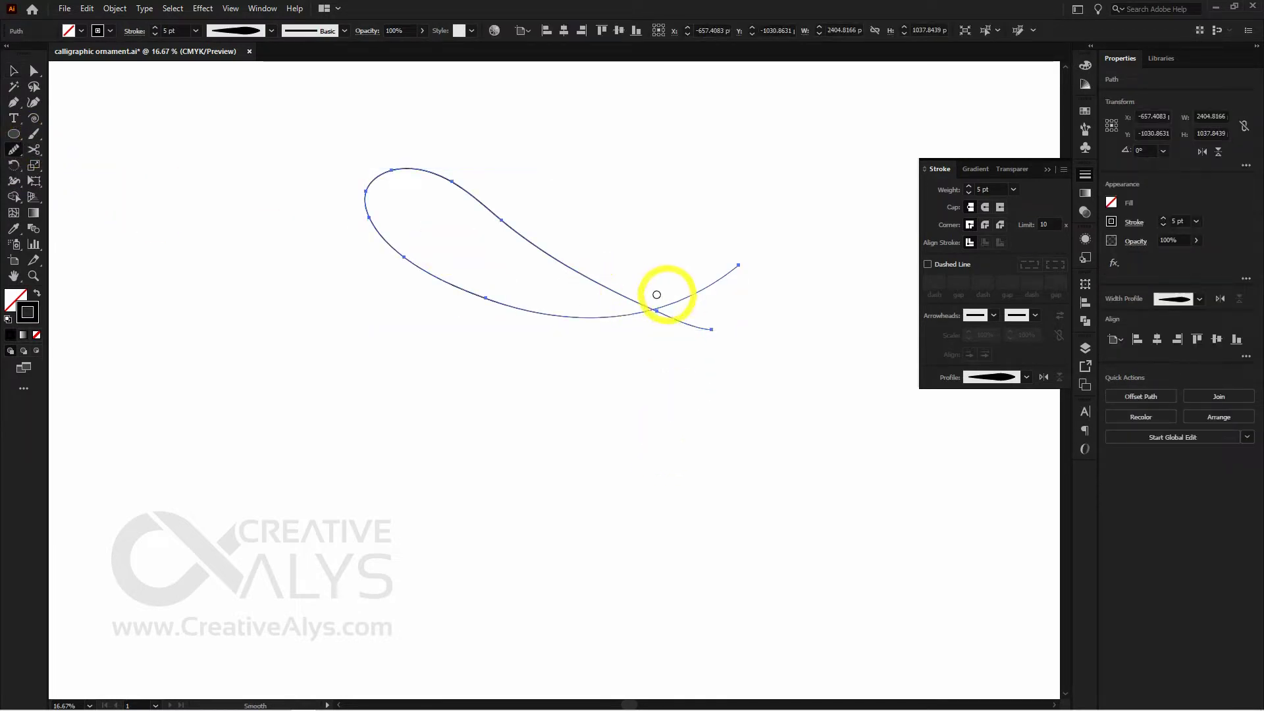
key("v")
left_click(694, 443)
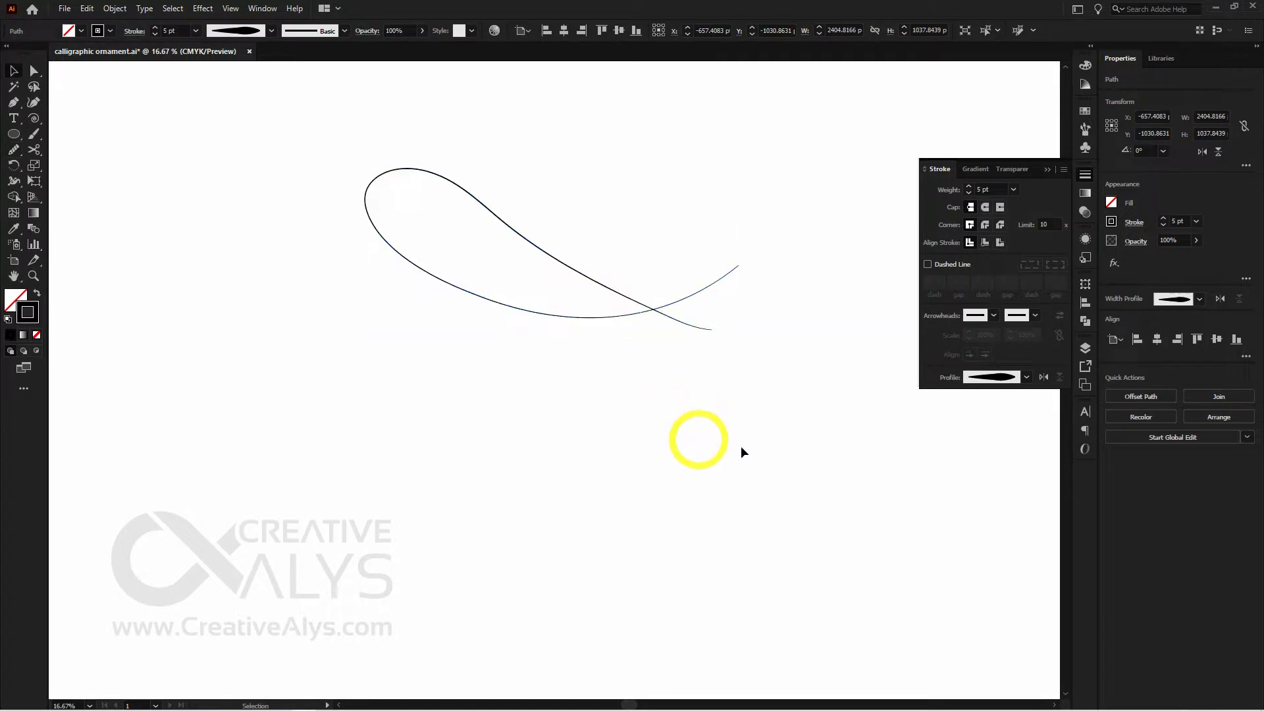
key("space")
left_click_drag(755, 444, 755, 430)
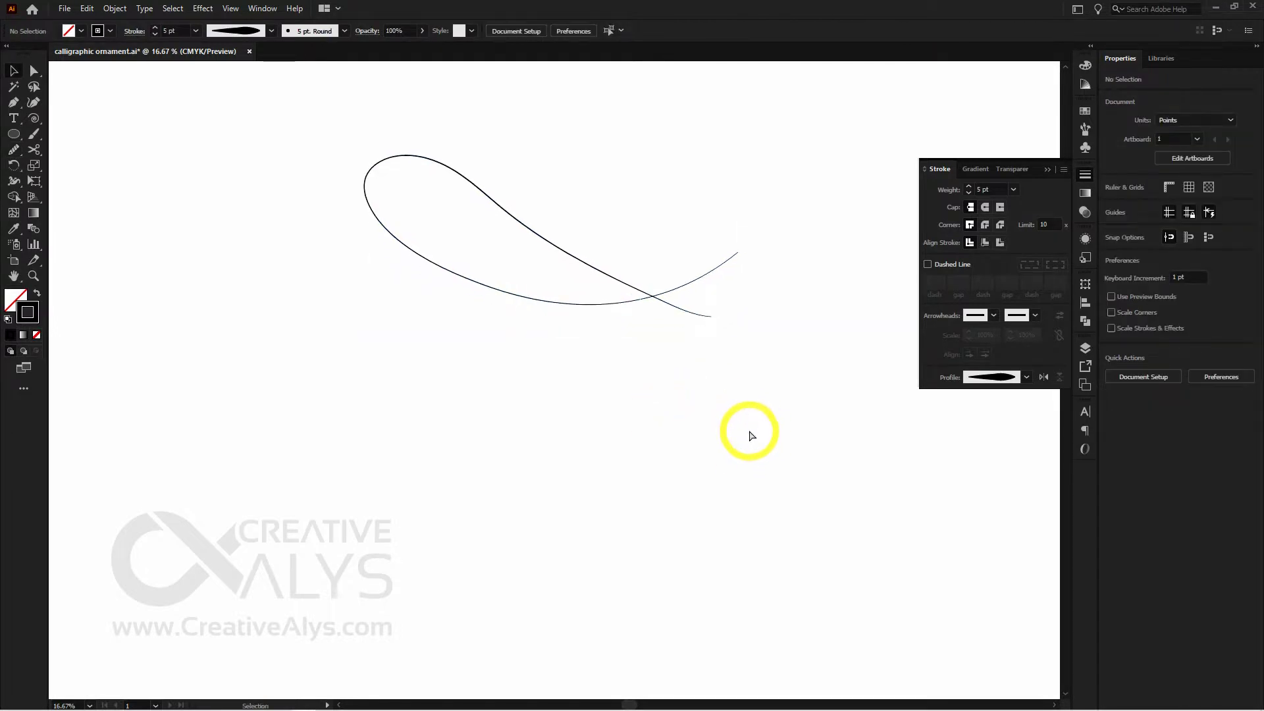
Step: Smooth the upper strand again from the bend beside the loop through the crossing with the Smooth tool
key("ctrl+a")
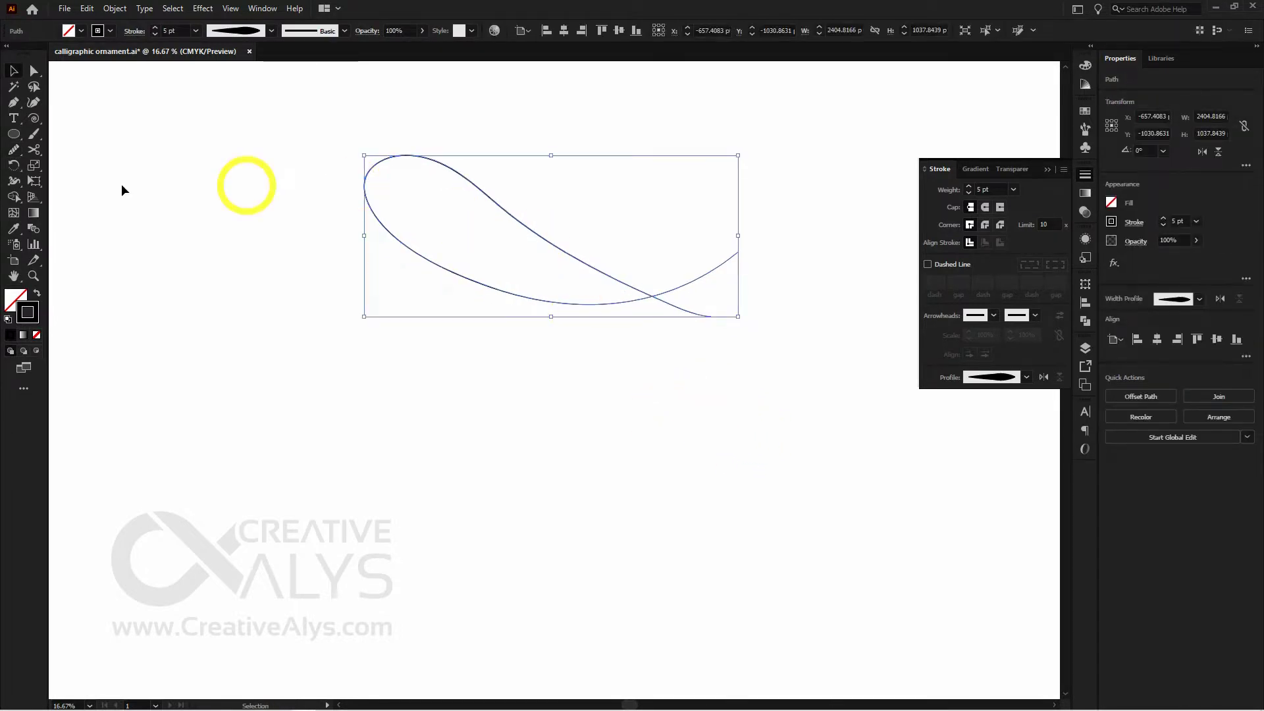
left_click(14, 149)
left_click_drag(499, 206, 672, 294)
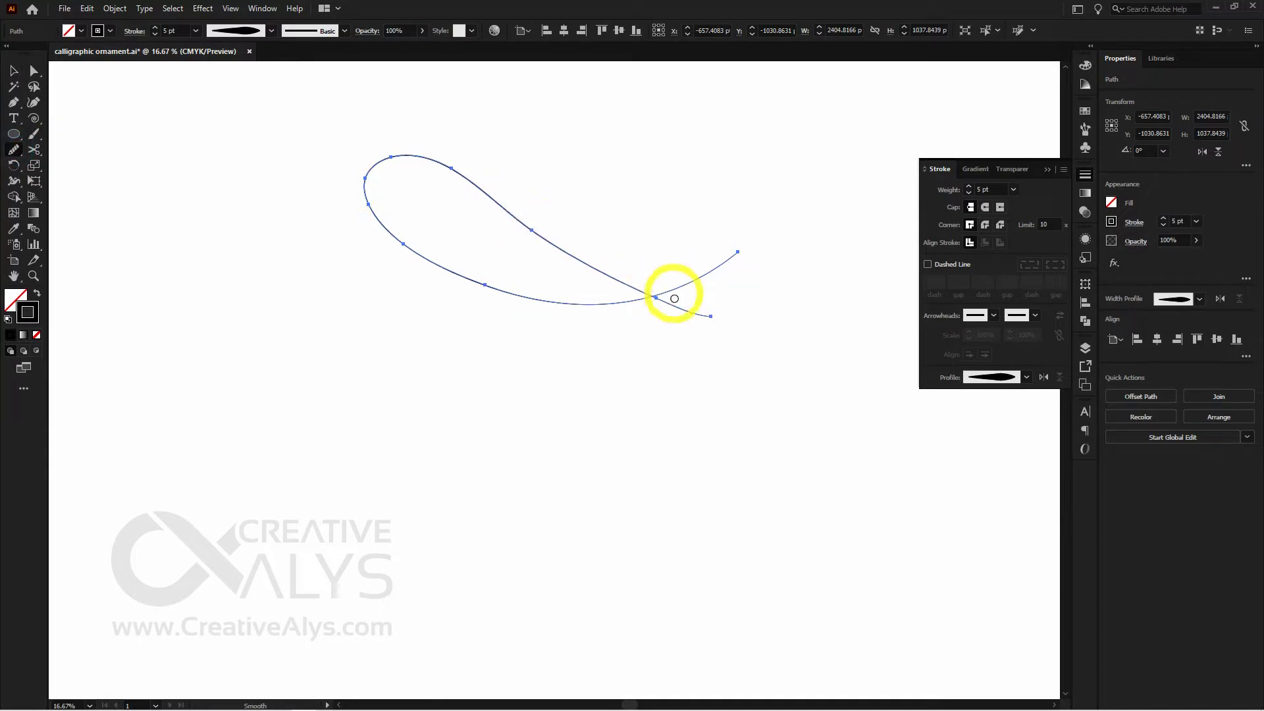
key("v")
left_click(650, 419)
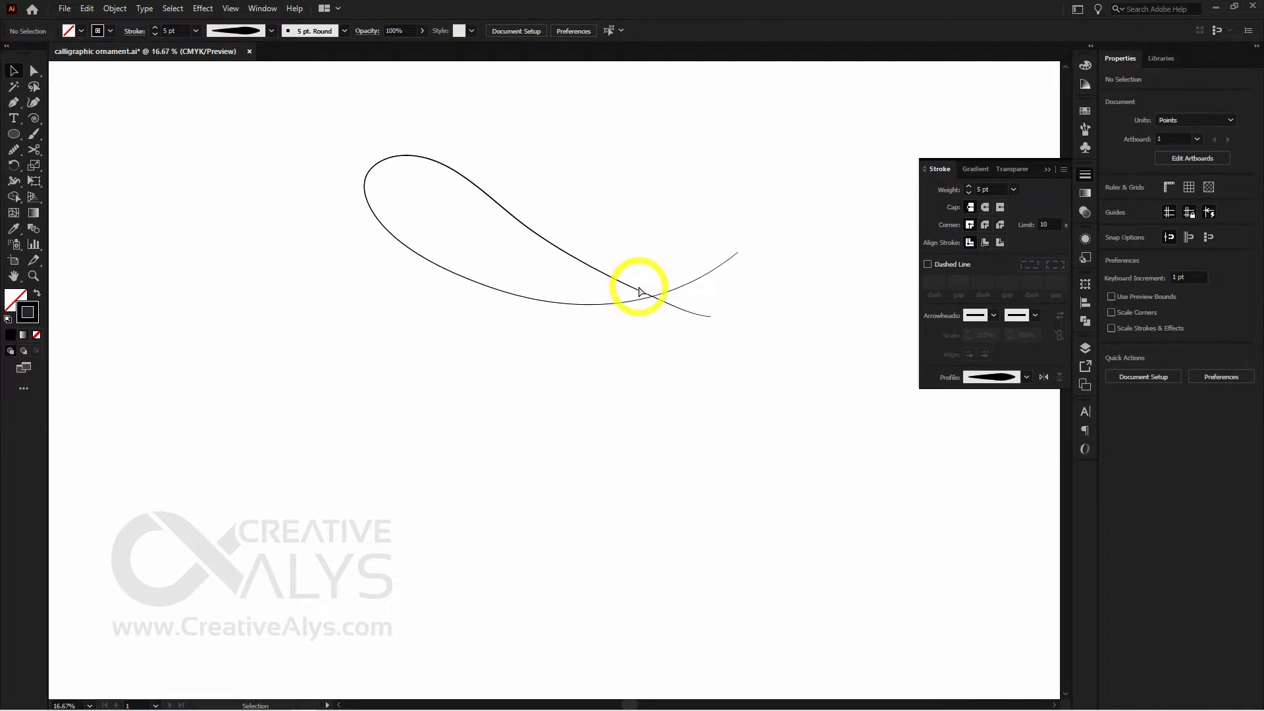
Step: Scale the whole curve down proportionally around its center to roughly half its size
key("ctrl+minus")
key("ctrl+minus")
key("ctrl+minus")
left_click_drag(468, 452, 577, 411)
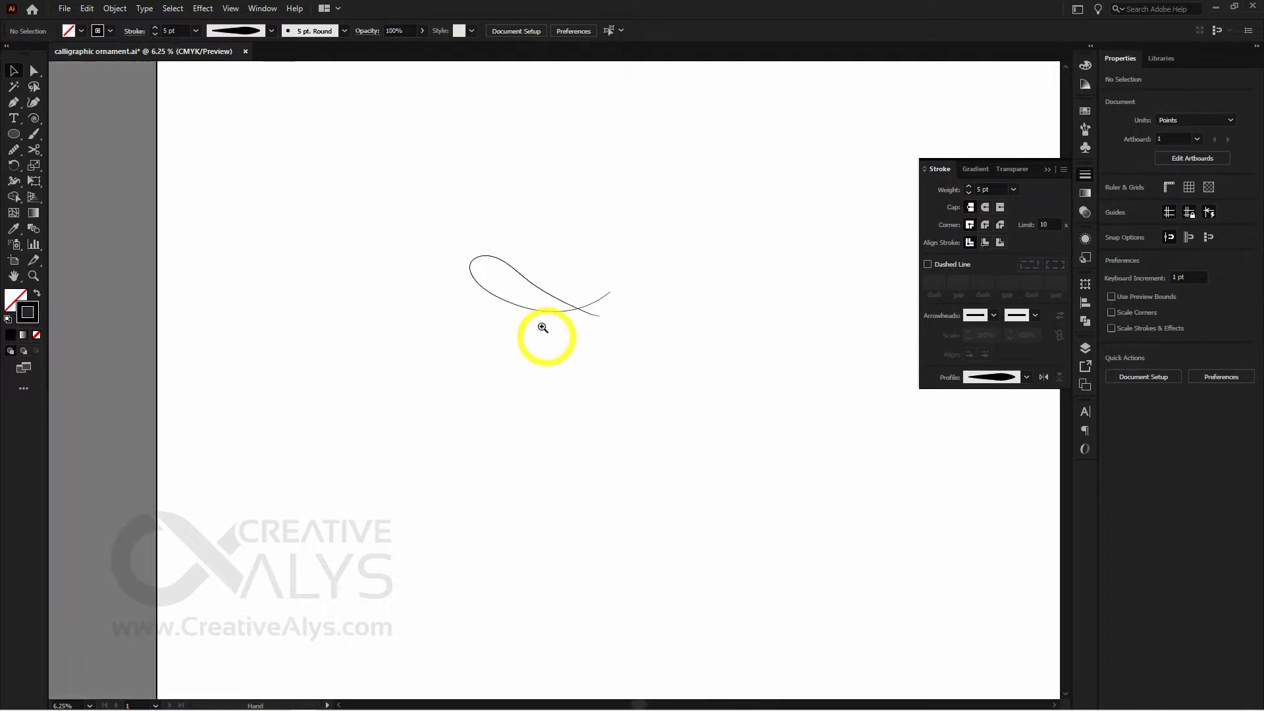
left_click(541, 327, "ctrl")
left_click(541, 322)
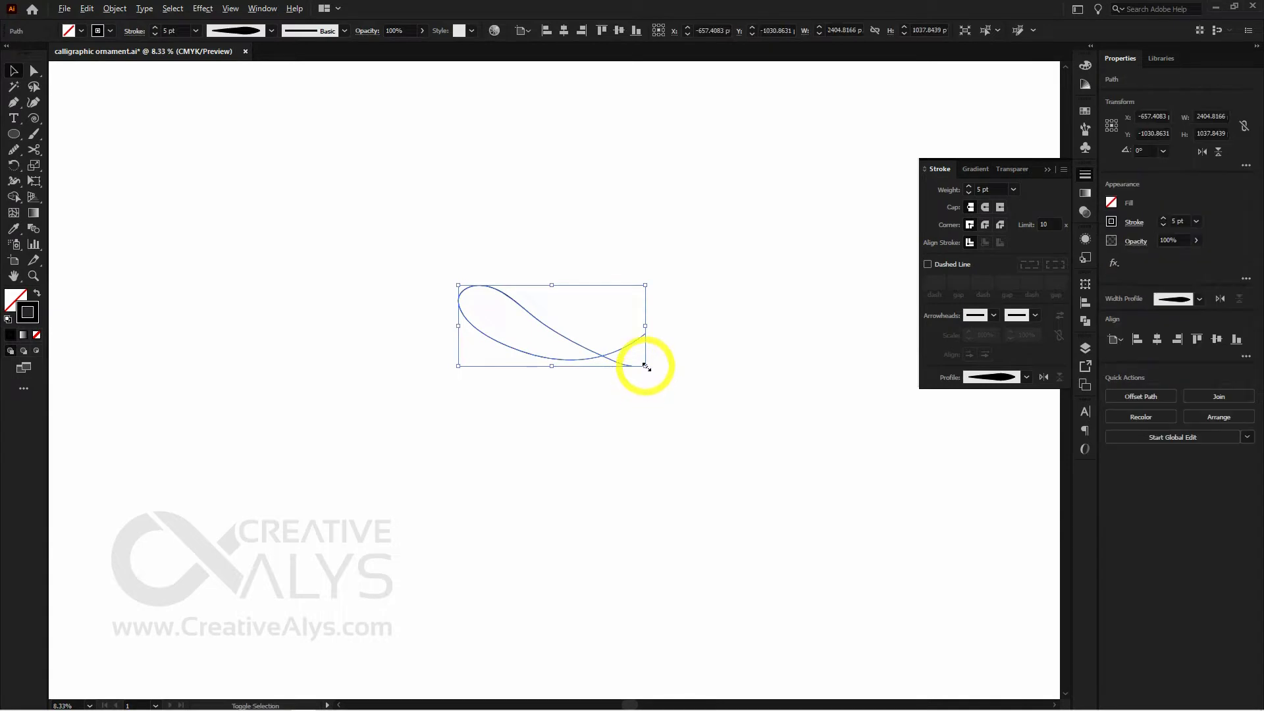
left_click_drag(646, 364, 602, 349)
left_click(596, 425)
left_click(527, 365, "ctrl")
left_click(527, 365, "ctrl")
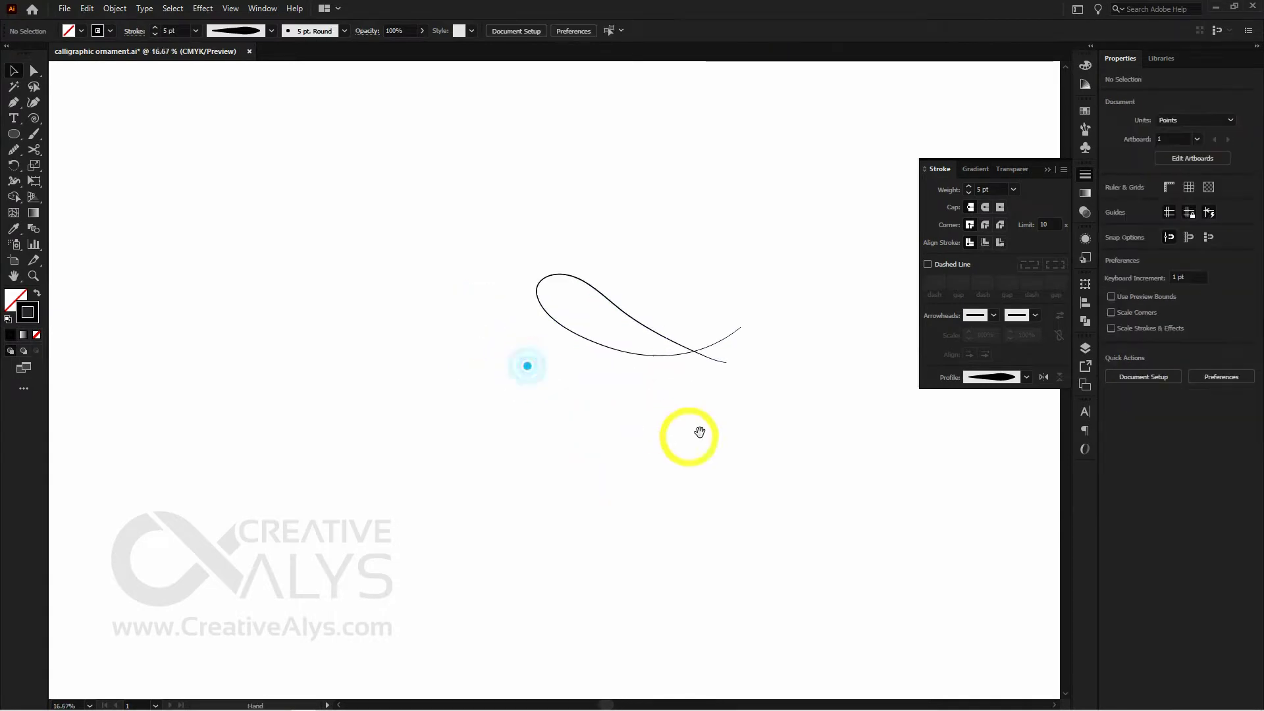
Step: Scale the curve down slightly further around its center to about 1111 pt wide
left_click_drag(699, 433, 625, 403)
left_click(615, 321)
left_click_drag(664, 332, 652, 327)
left_click(666, 389)
left_click_drag(635, 409, 666, 315)
left_click(585, 298, "ctrl")
left_click(591, 291)
left_click(708, 387)
Step: Duplicate the curve below the original and scale the copy down to about 228 by 99 pt
key("ctrl+minus")
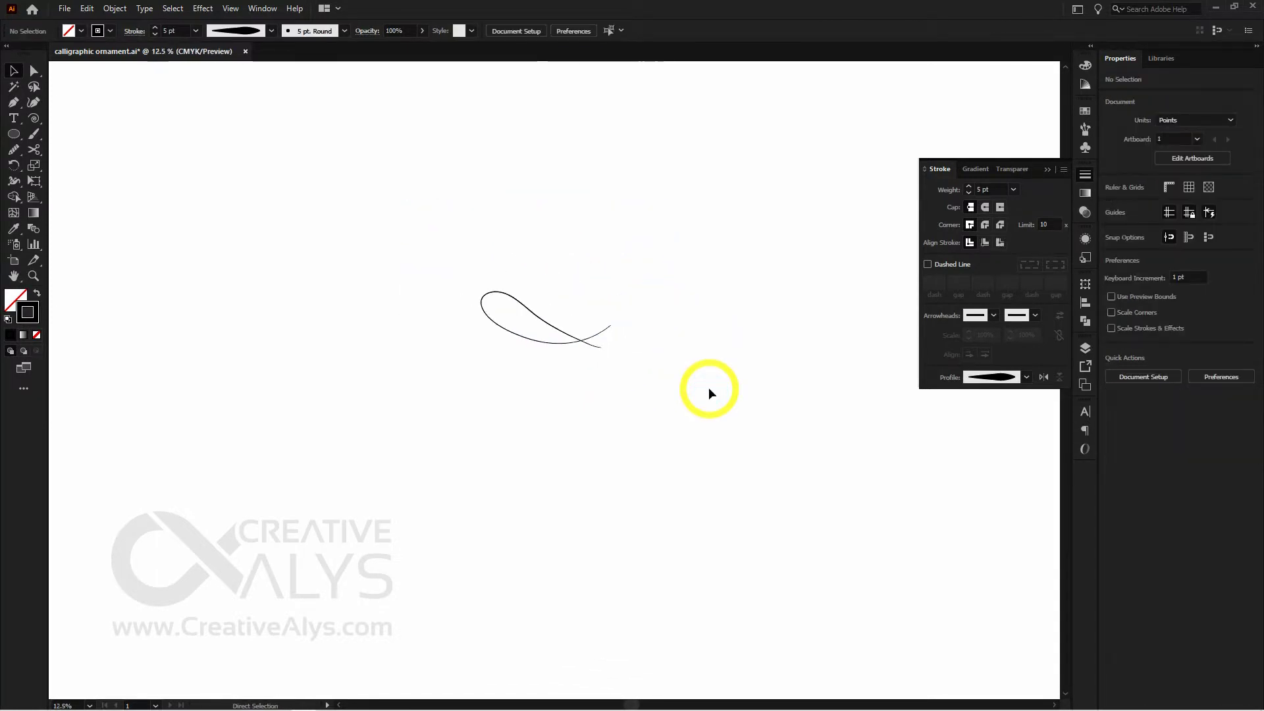
left_click_drag(696, 393, 650, 296)
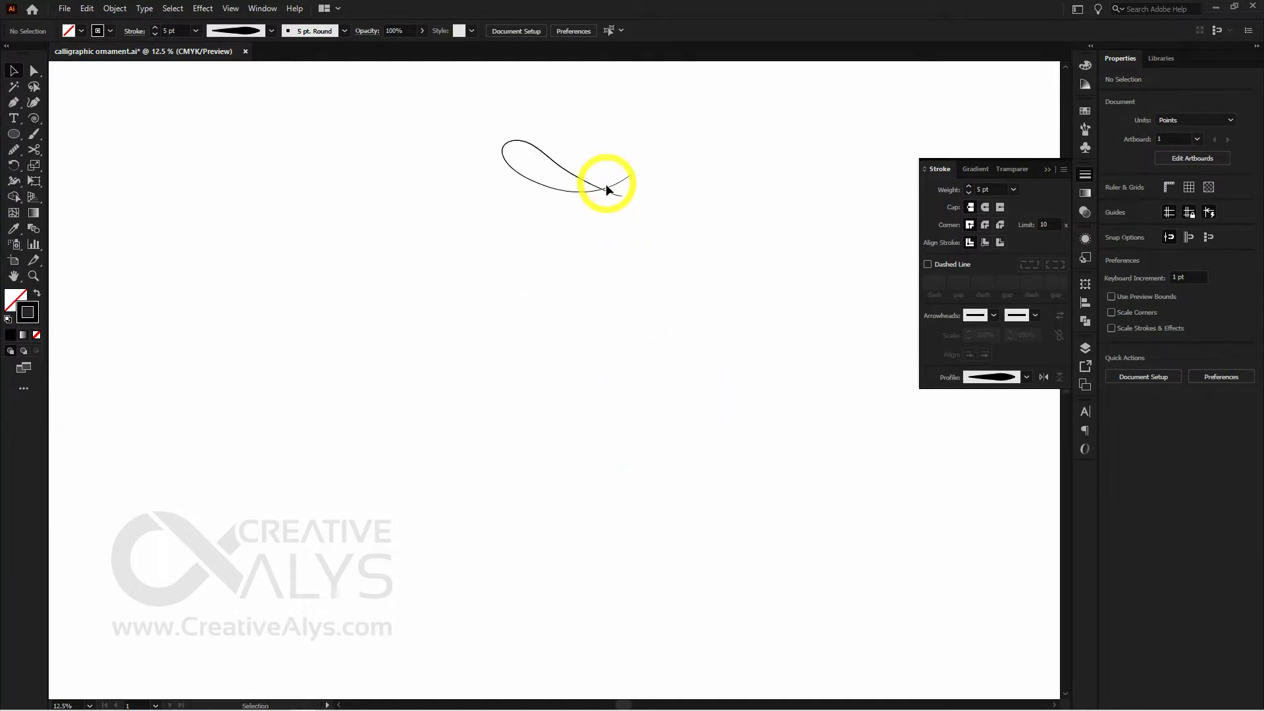
left_click_drag(606, 184, 582, 389)
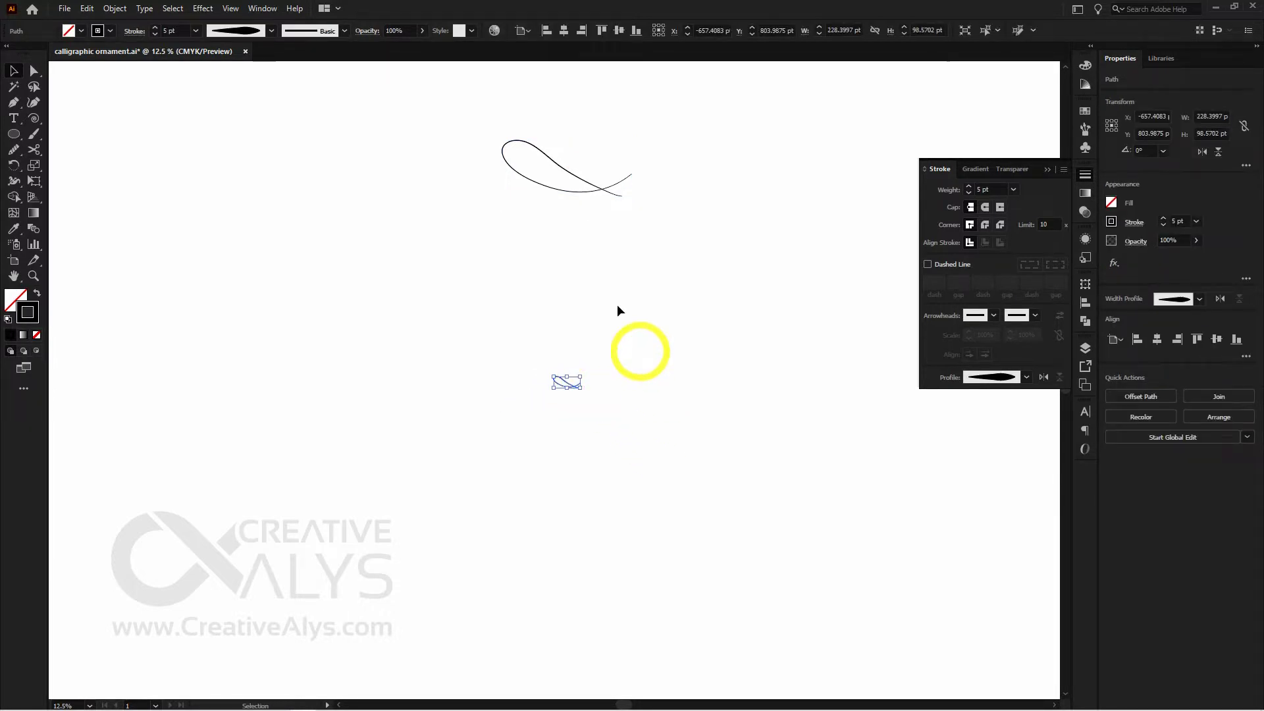
Step: Set the stroke weight of both the large and the small curve to 10 pt
left_click(540, 301, "ctrl")
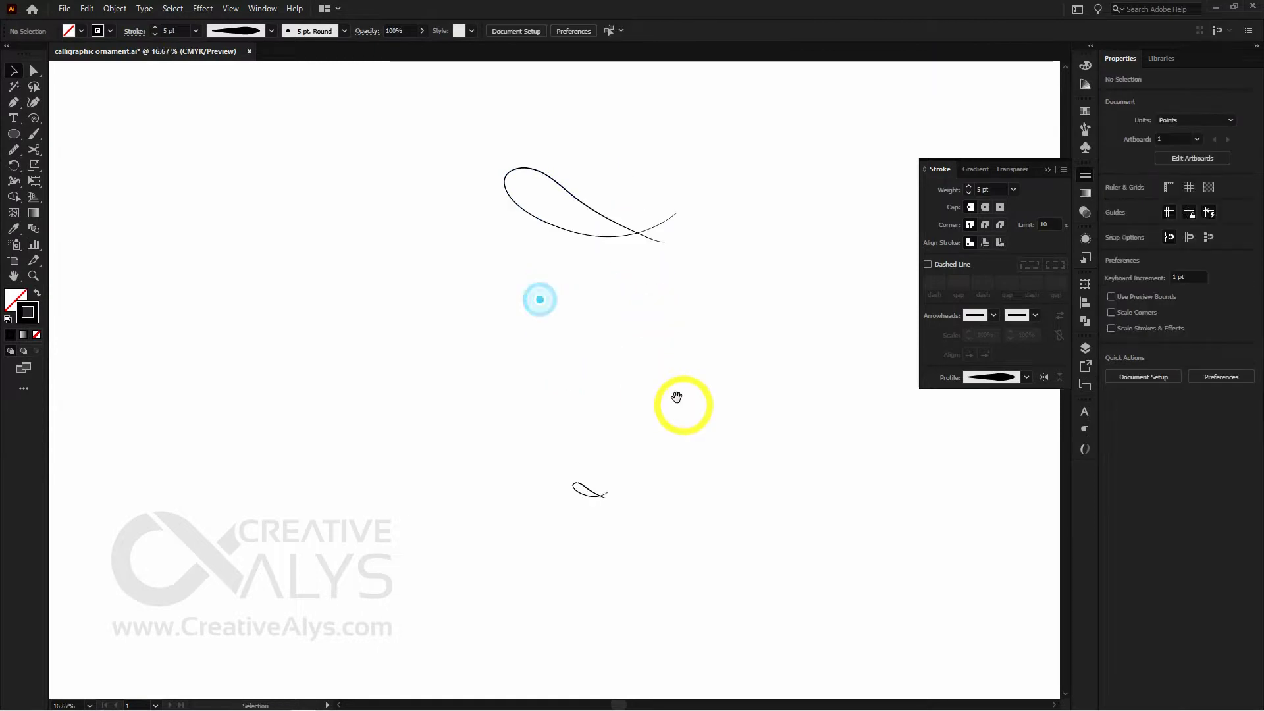
left_click_drag(667, 396, 651, 413)
left_click_drag(649, 552, 453, 236)
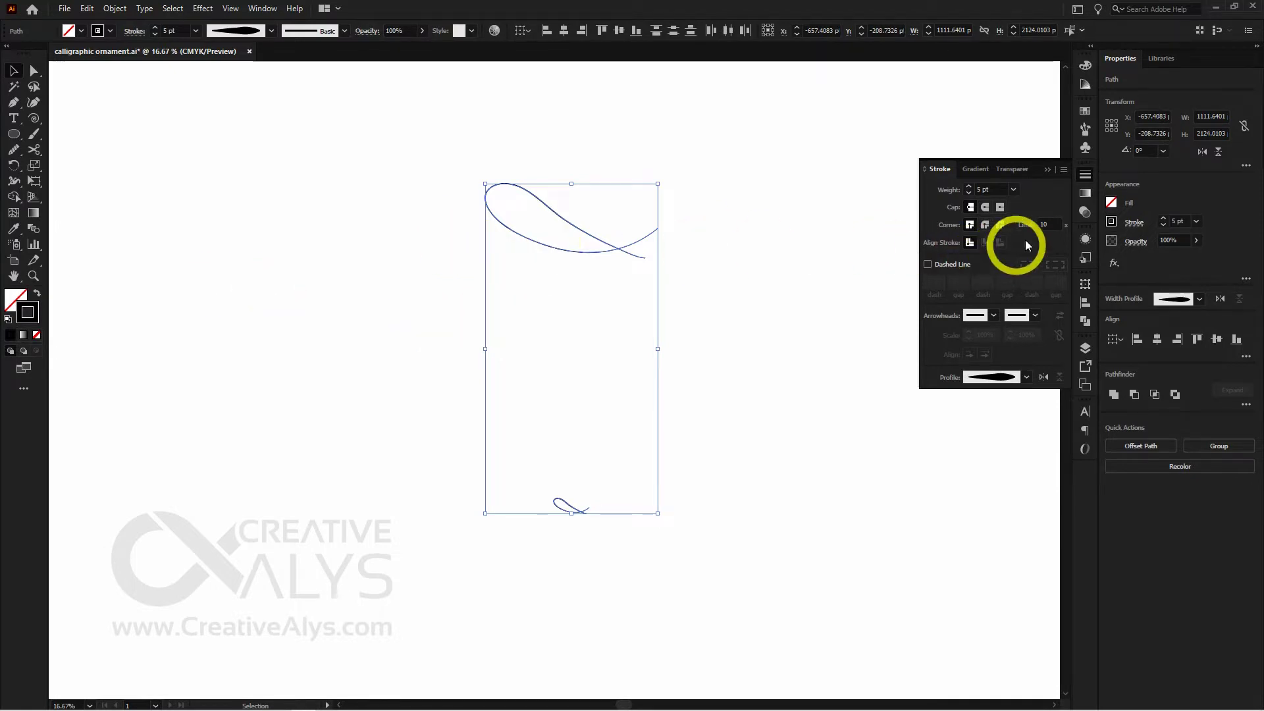
left_click(1177, 222)
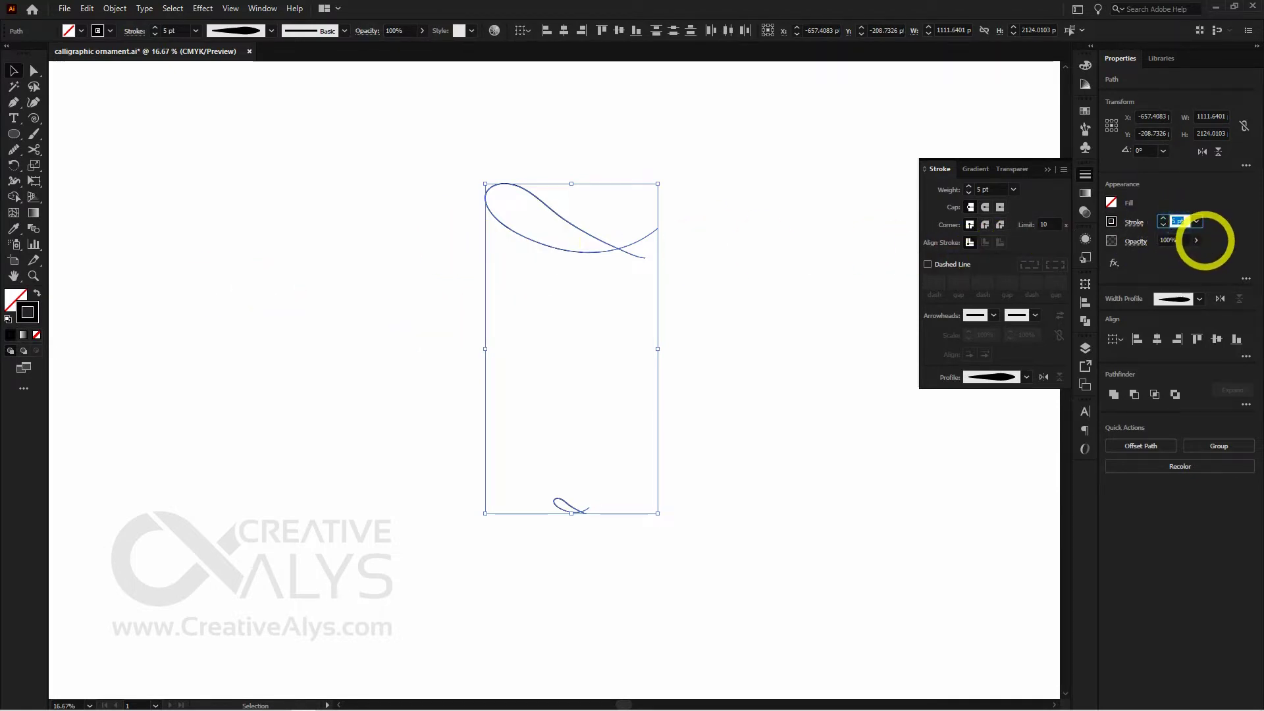
type("10")
key("Return")
left_click(801, 381)
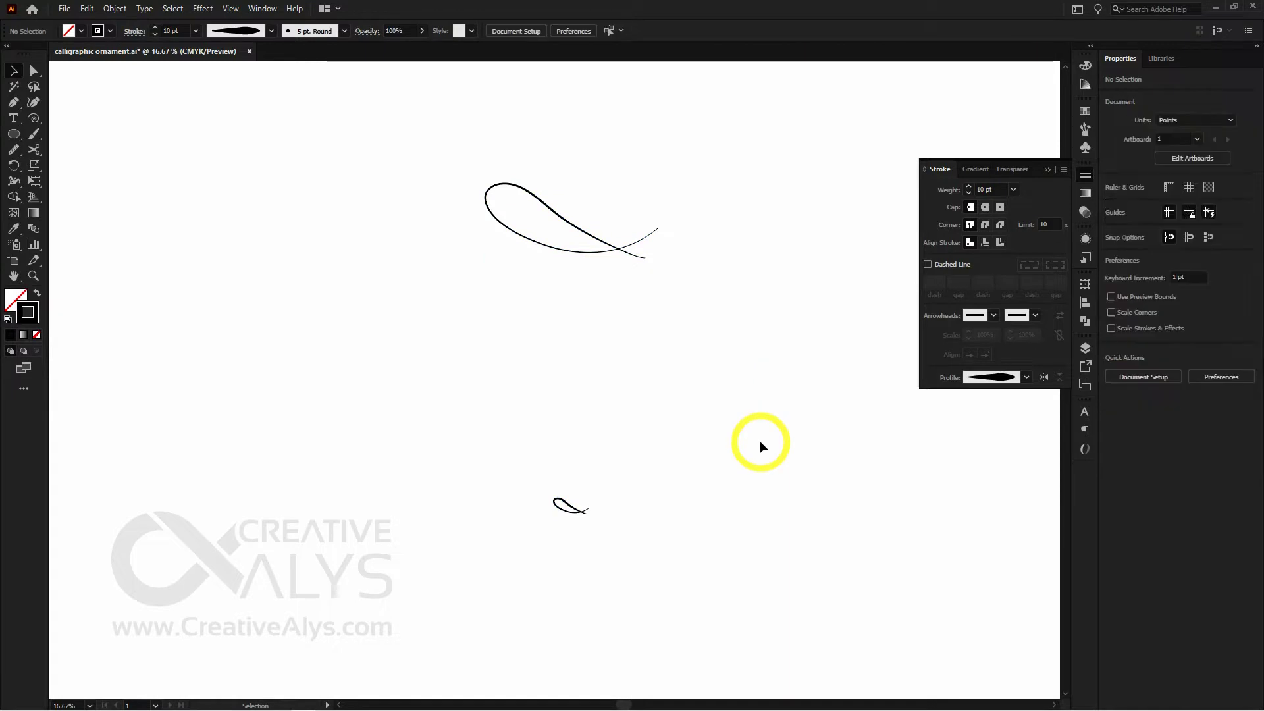
Step: Set the stroke weight of both the large and the small curve to 7 pt
left_click_drag(660, 577, 449, 181)
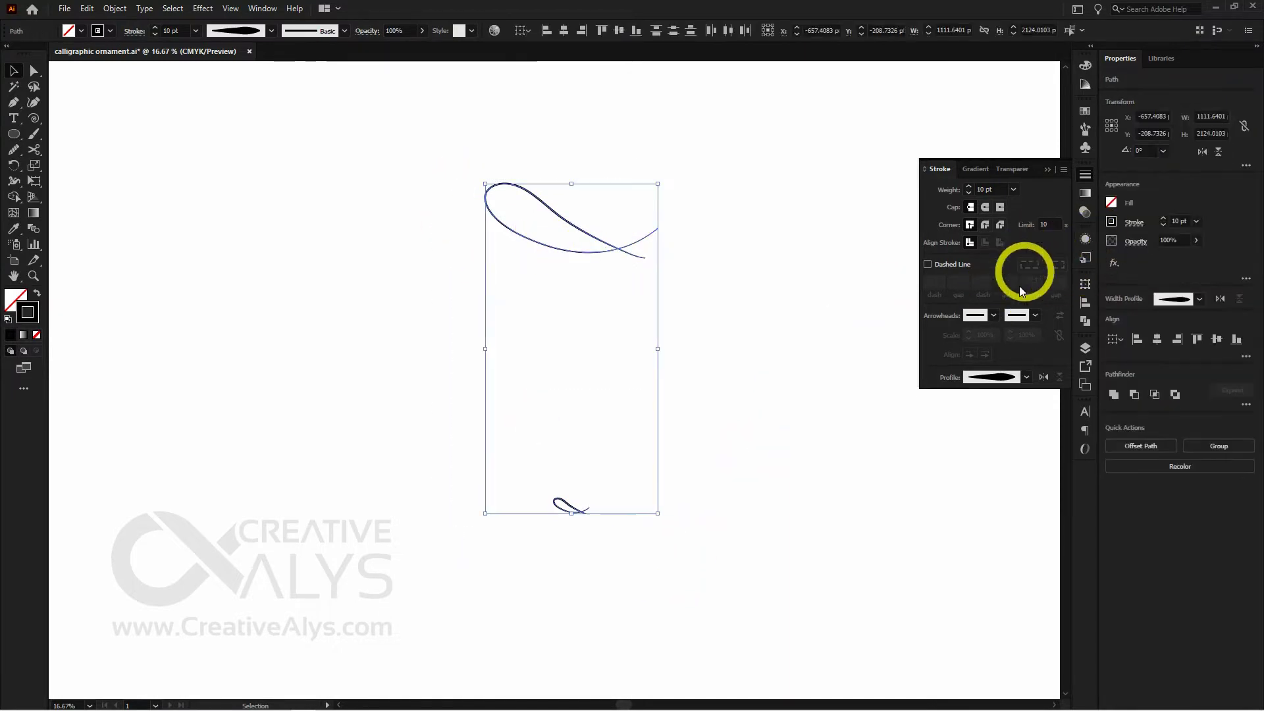
left_click(1182, 220)
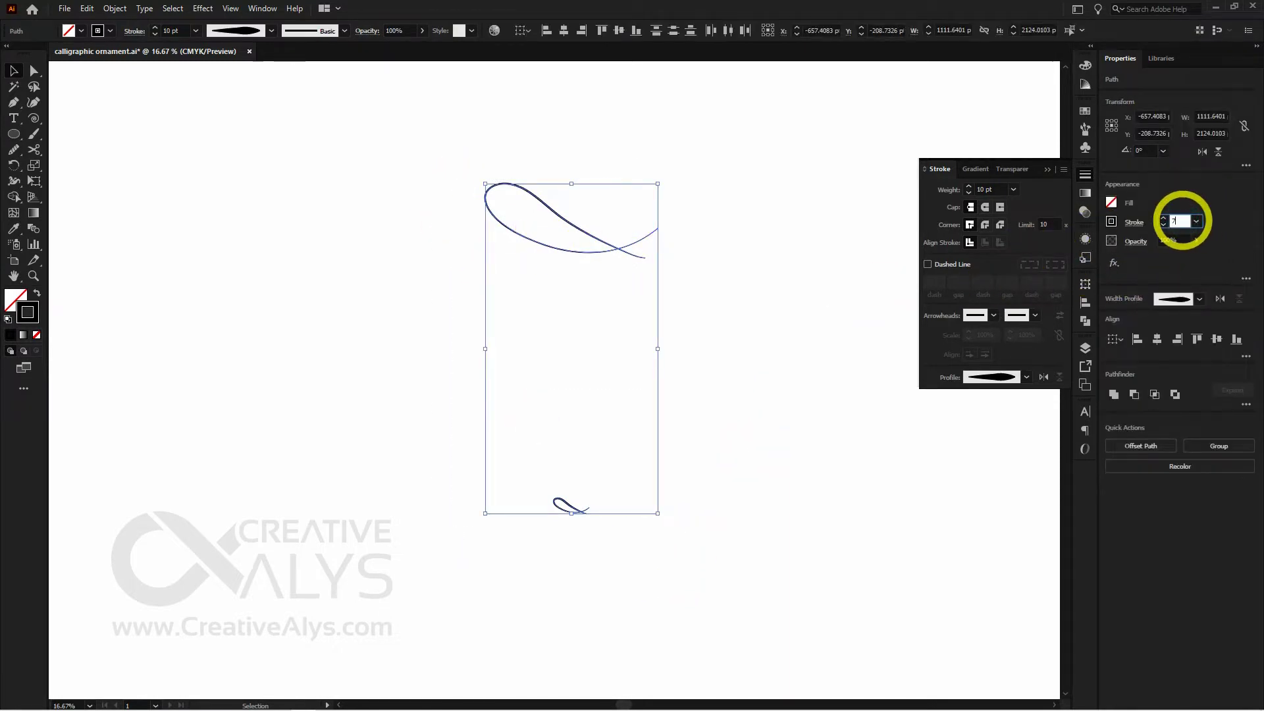
type("7")
key("Return")
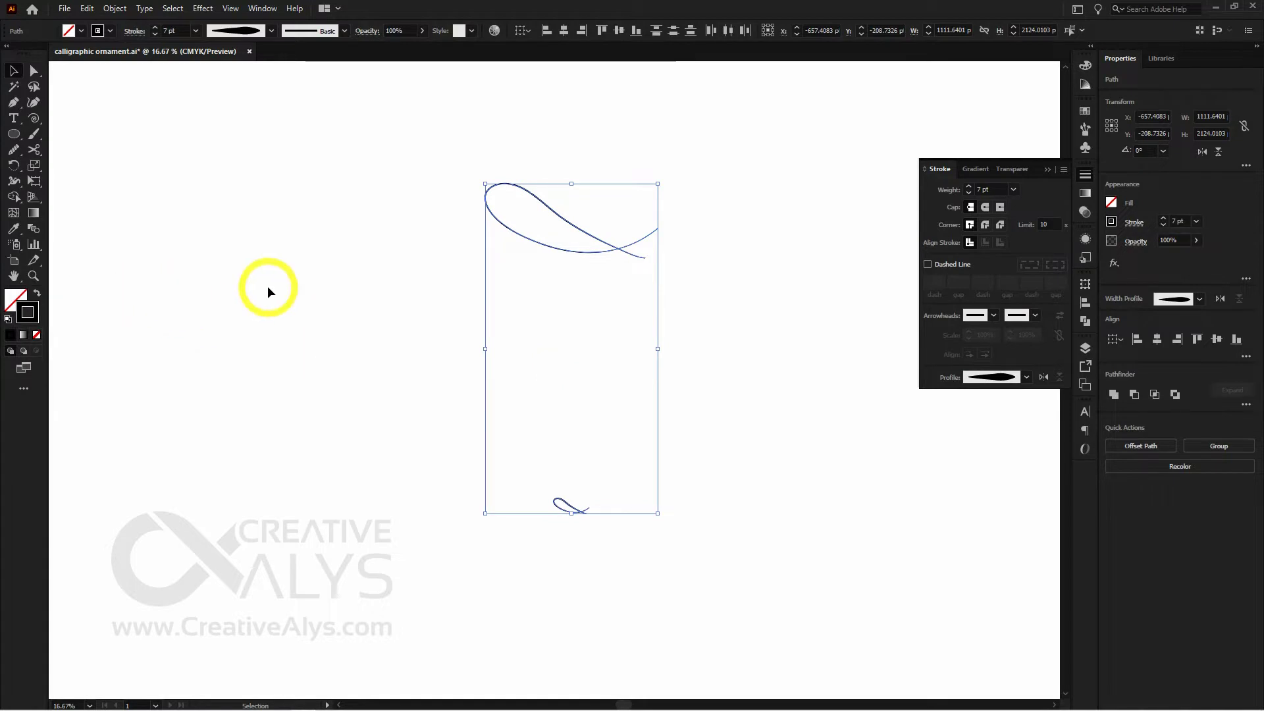
left_click(277, 272)
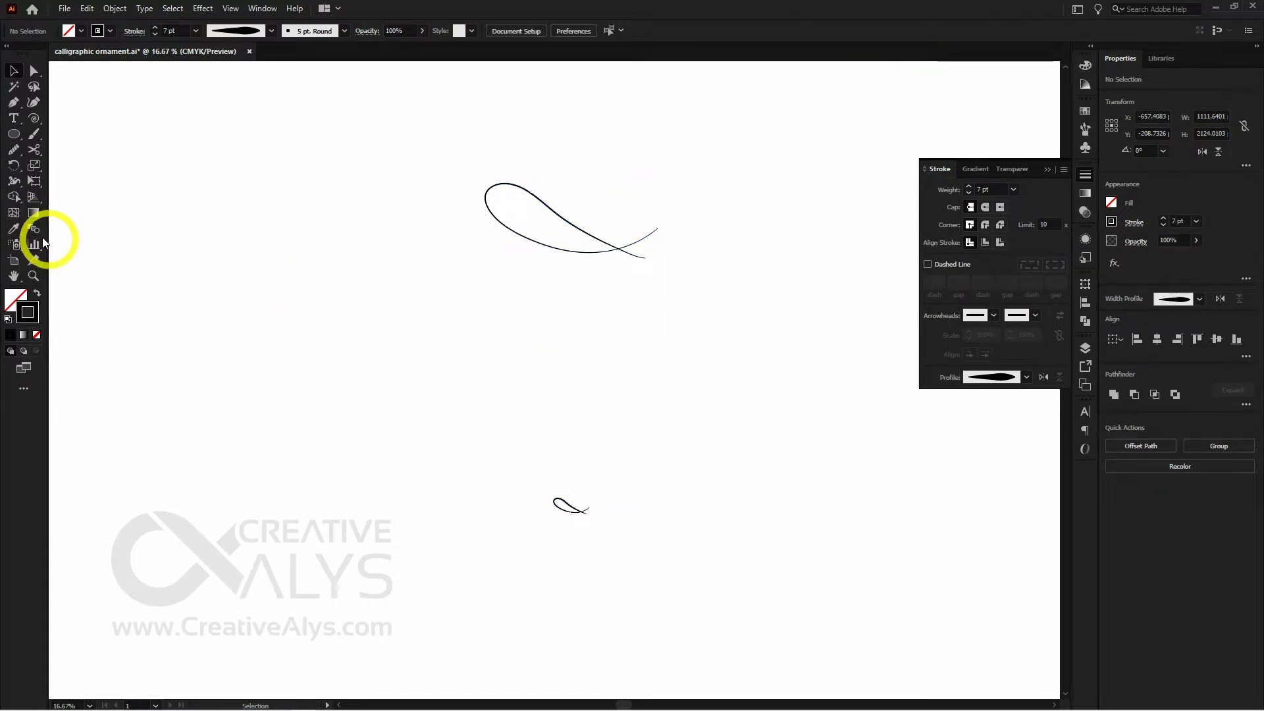
Step: Blend the large curve with the small copy below it, using 20 specified steps
double_click(36, 227)
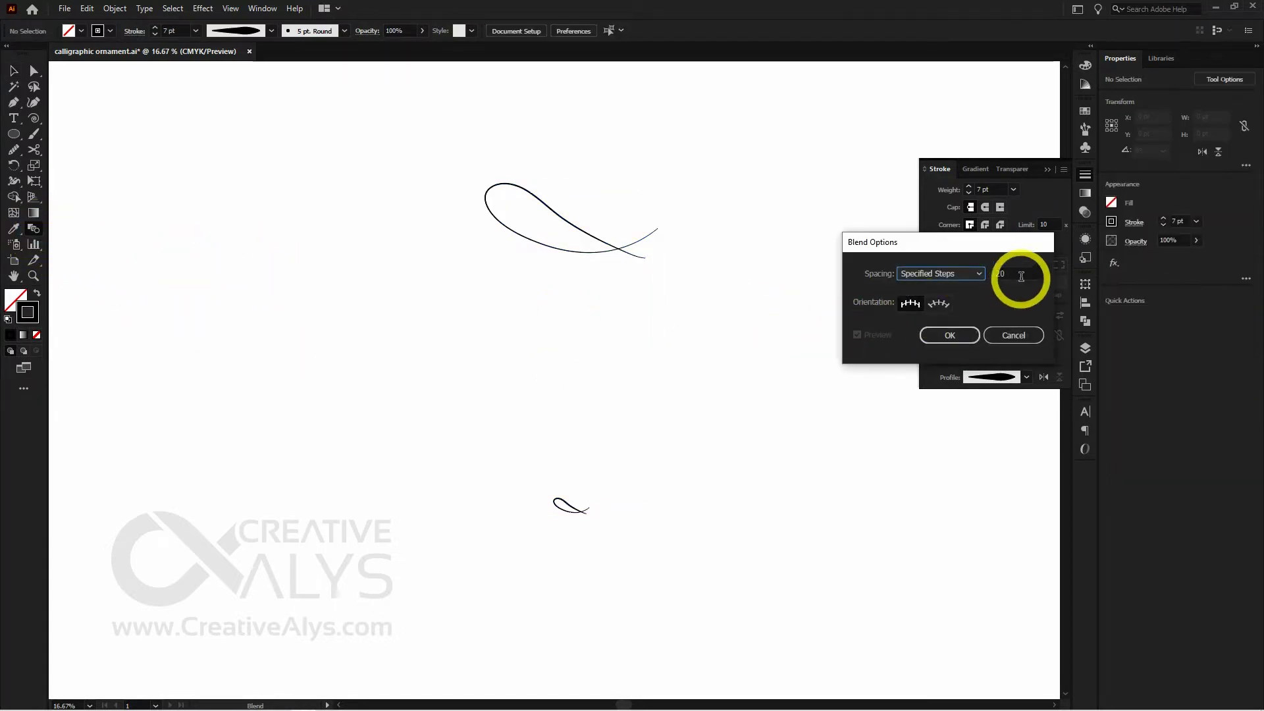
left_click(952, 337)
left_click(586, 243)
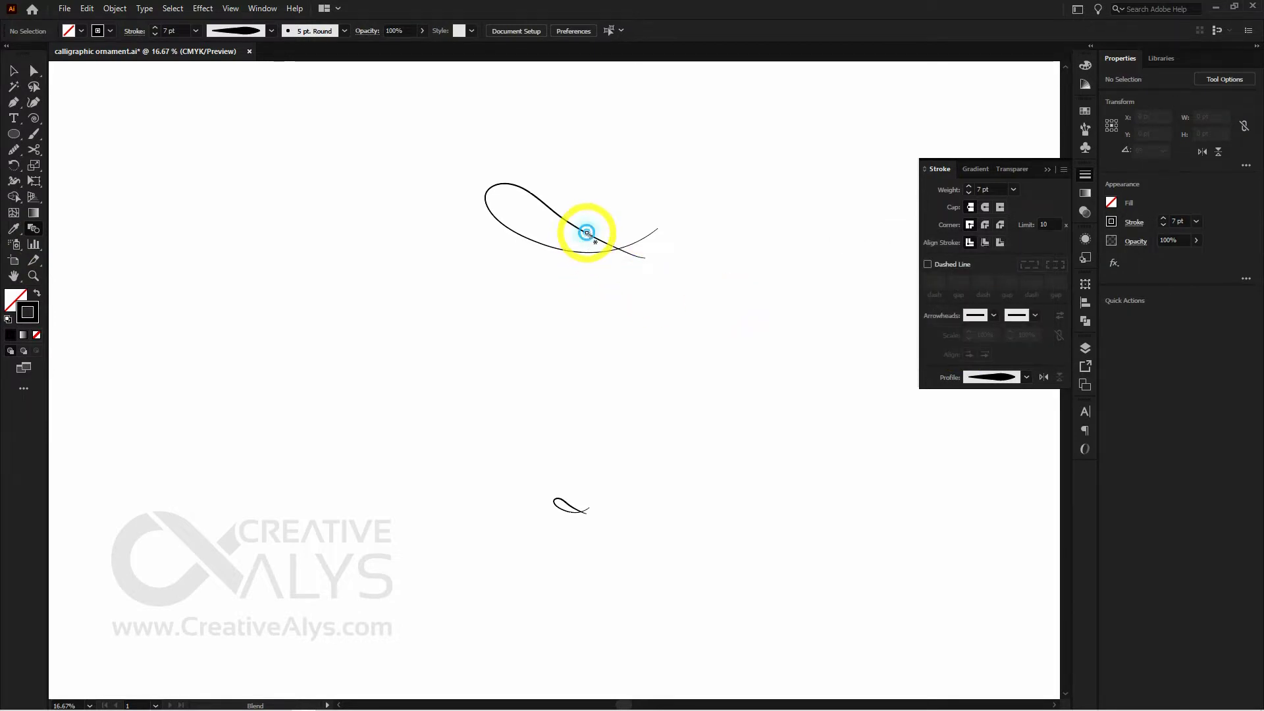
left_click(571, 507)
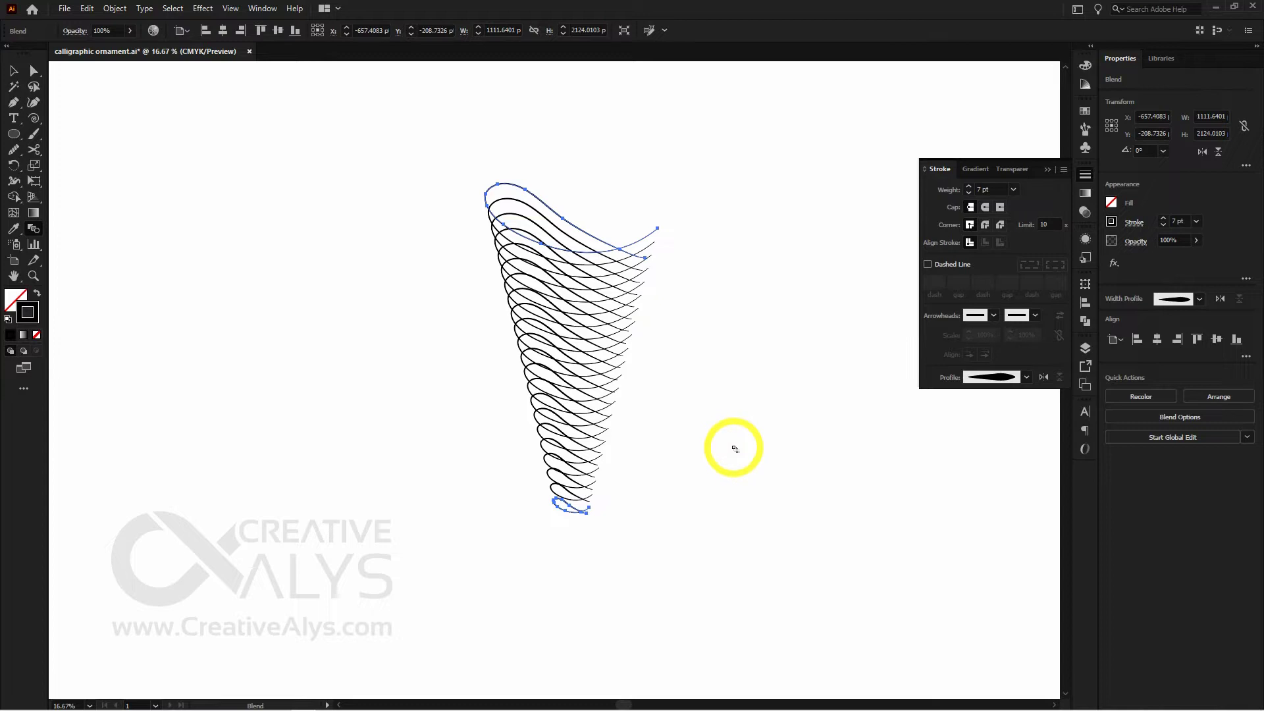
key("v")
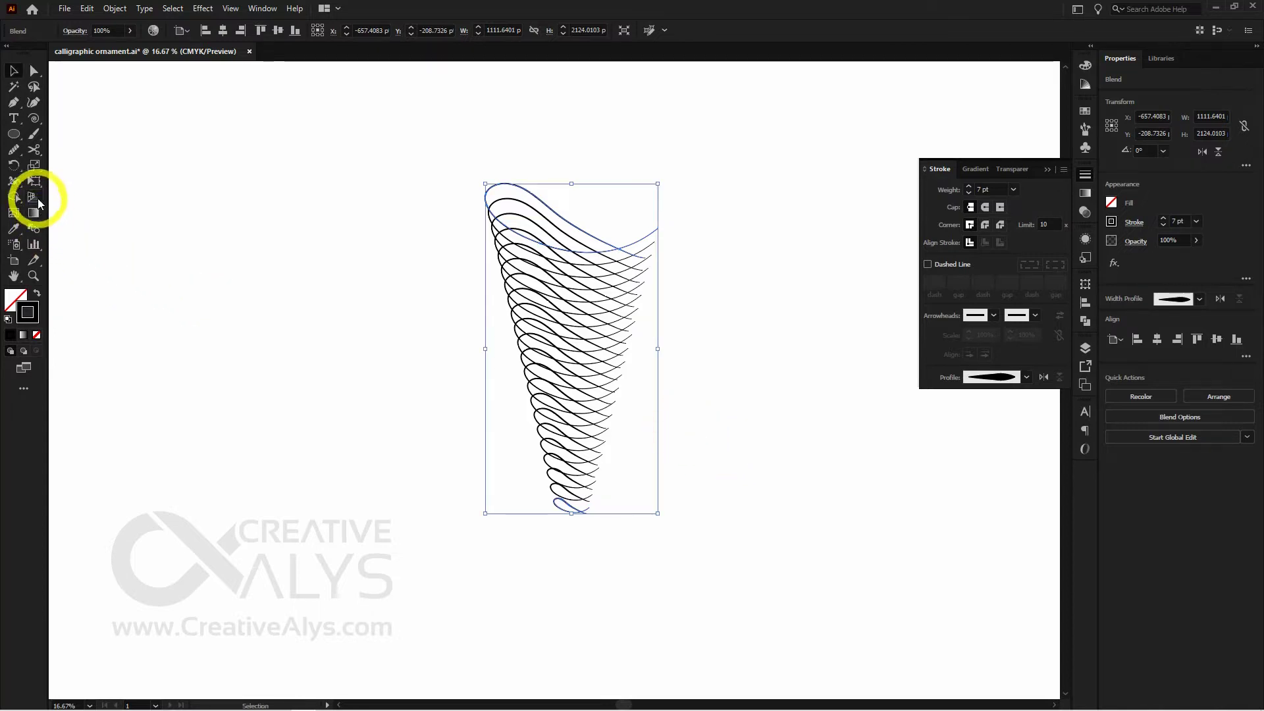
Step: Set the blend's specified steps to 26 after previewing 30 and 28
double_click(34, 228)
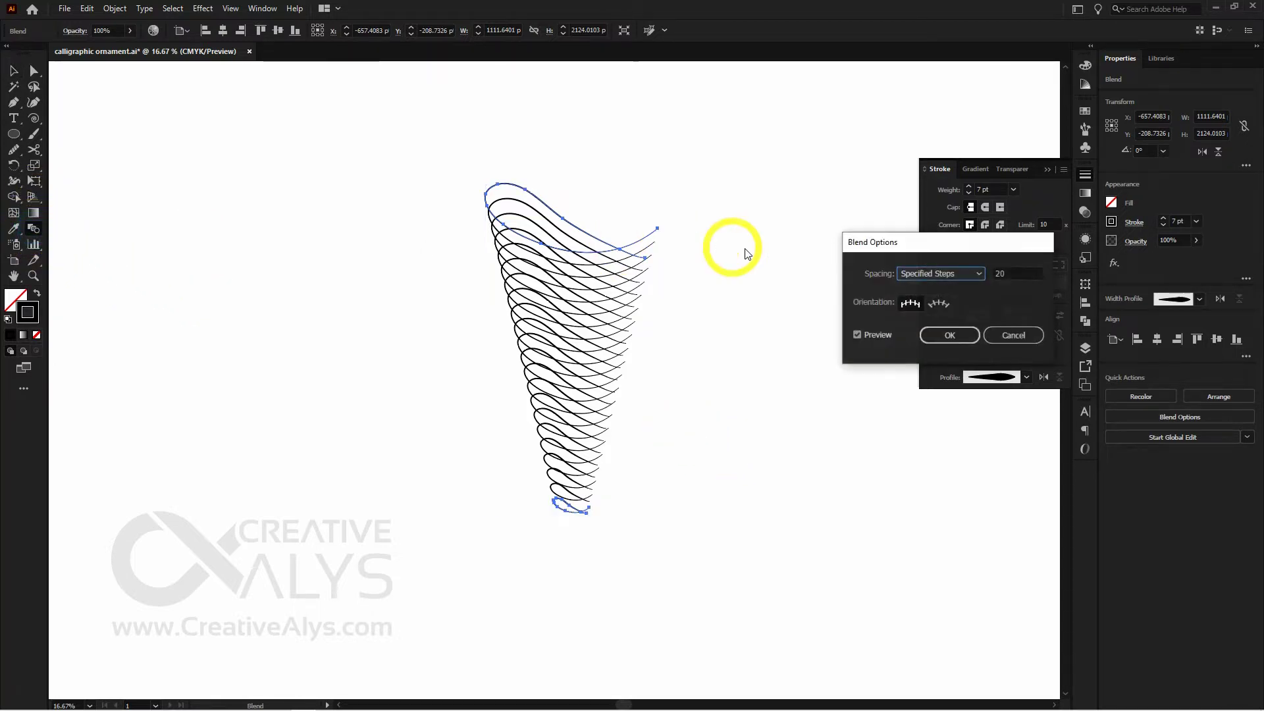
double_click(1011, 279)
type("30")
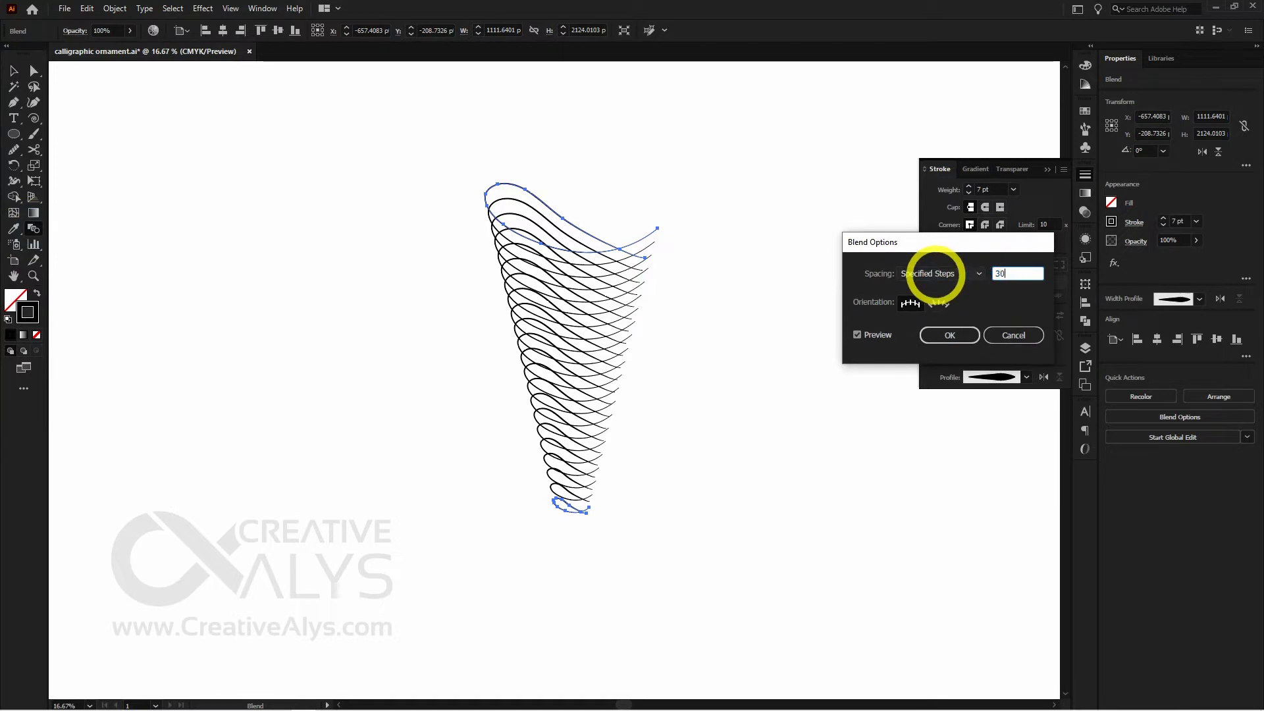
key("Tab")
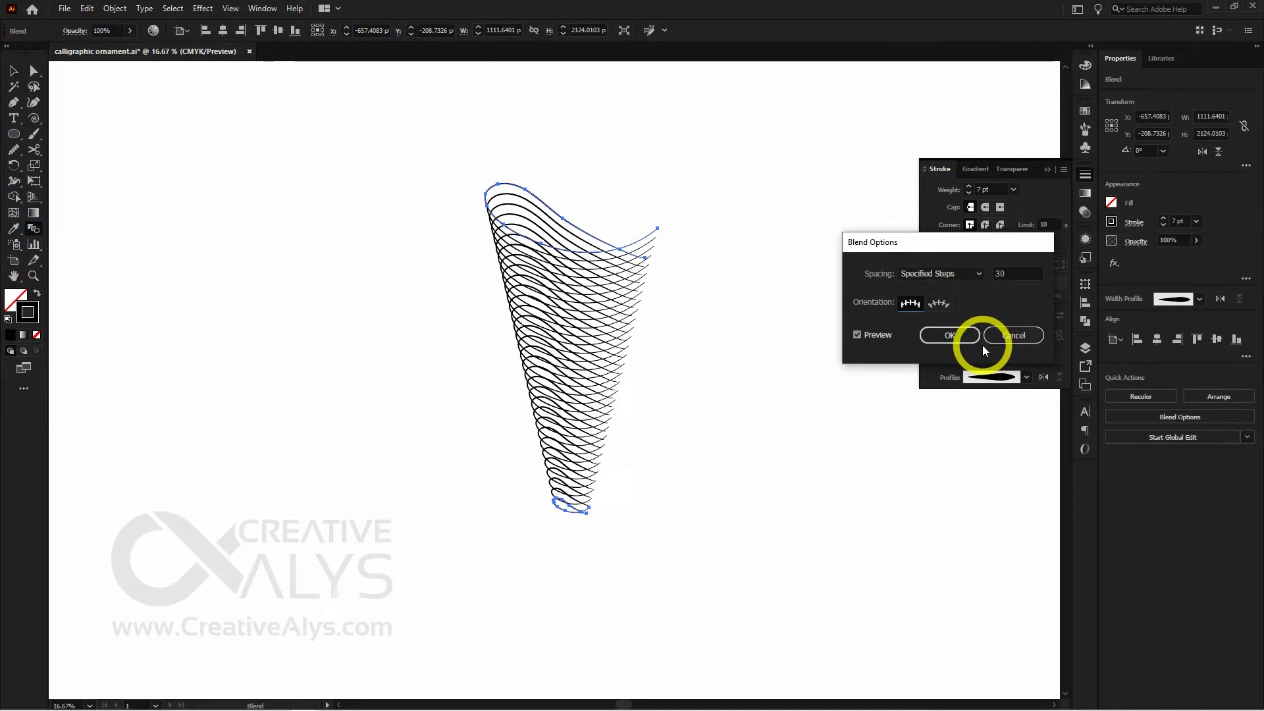
double_click(1013, 273)
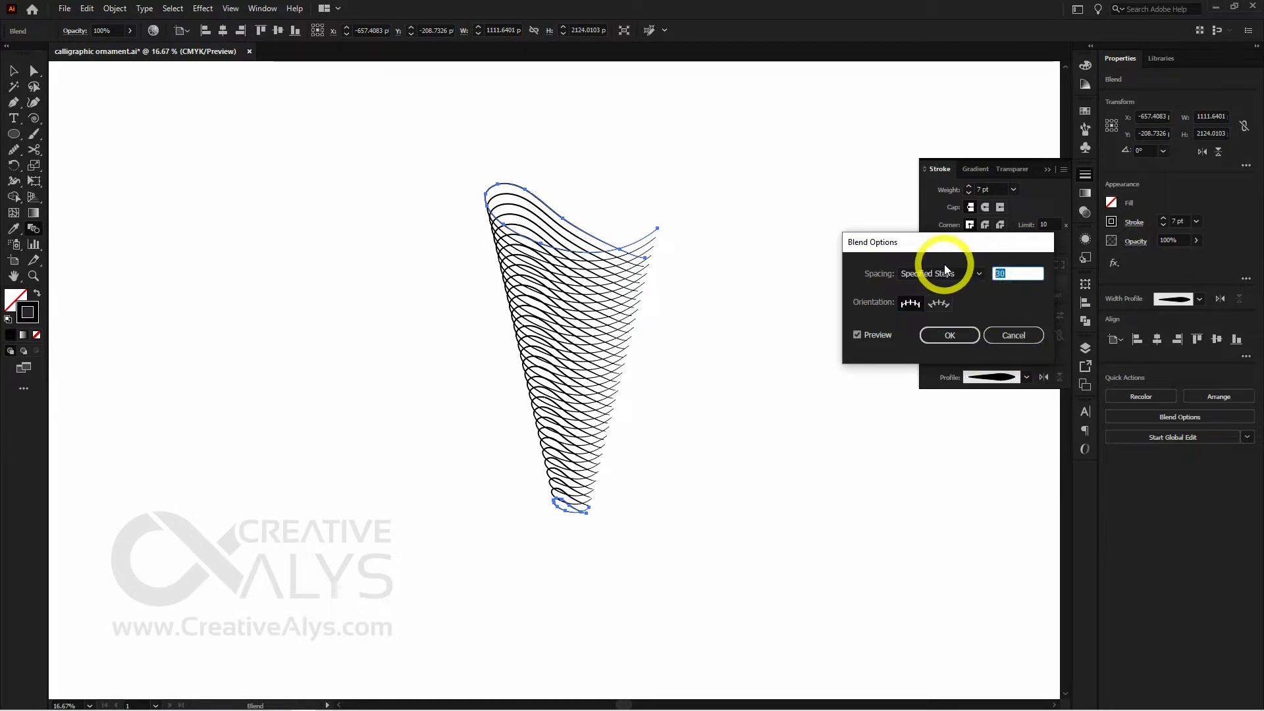
type("28")
key("Tab")
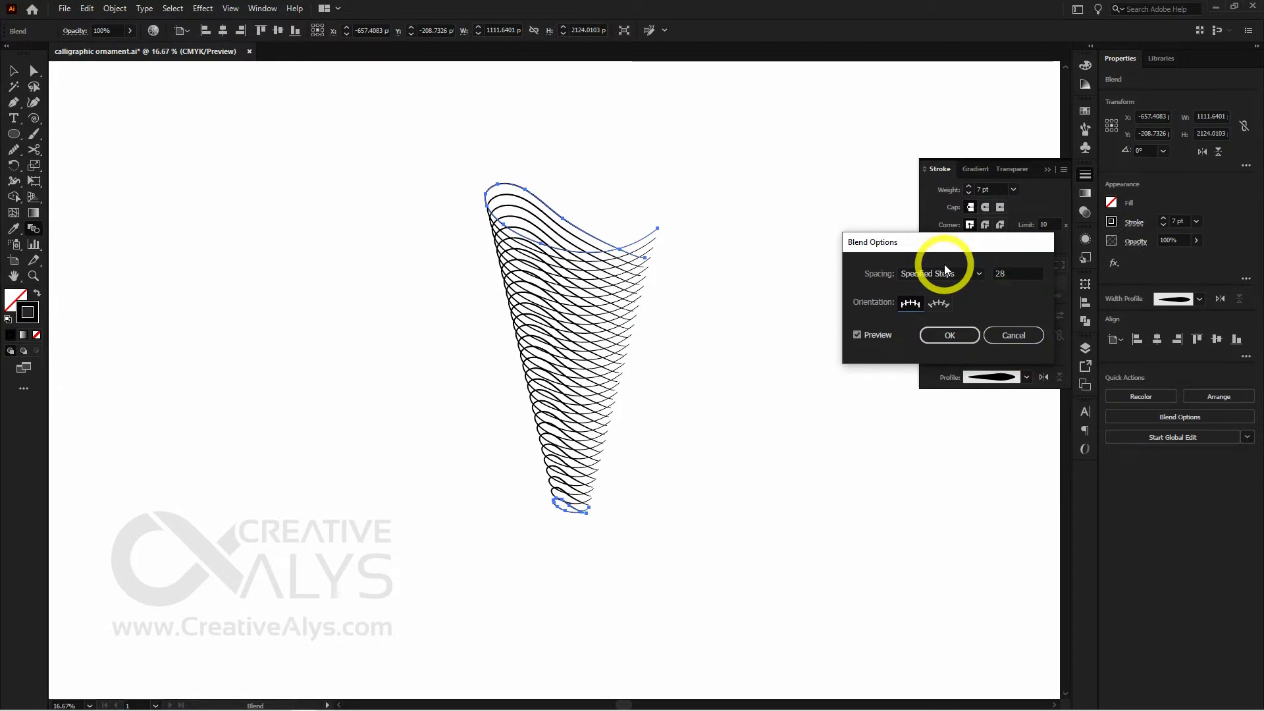
key("shift+Tab")
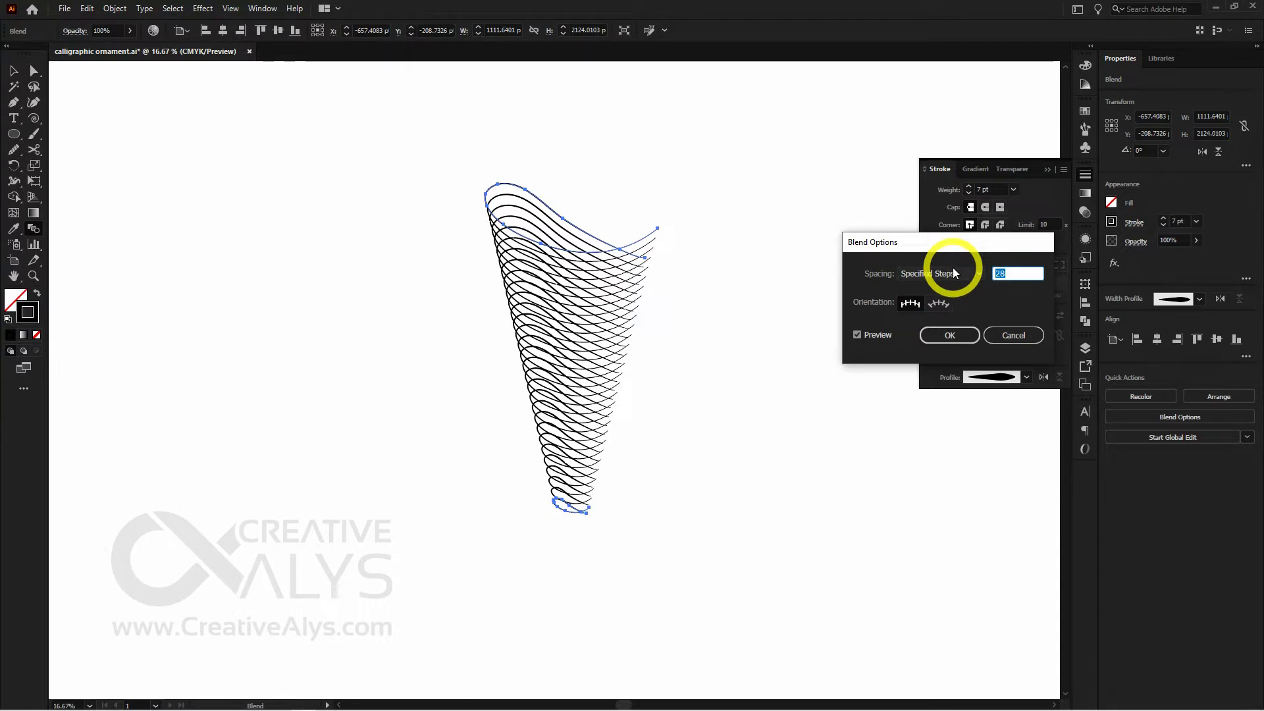
type("26")
key("Tab")
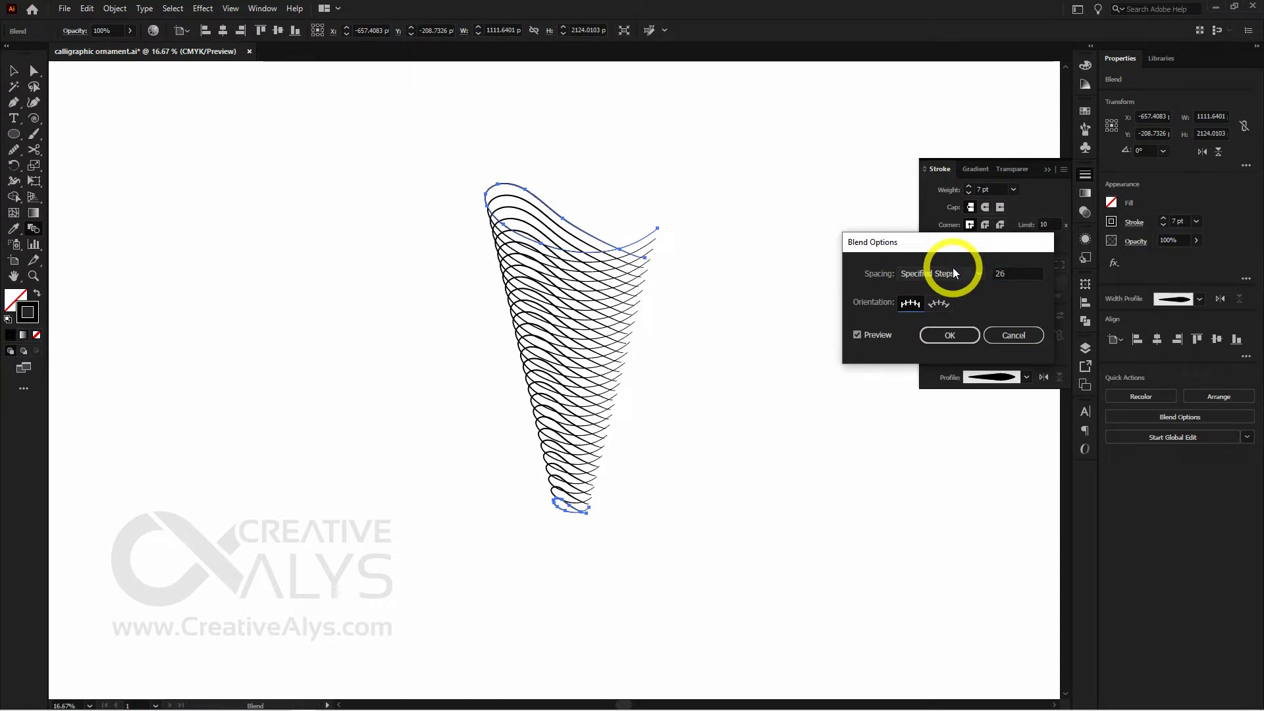
left_click(956, 334)
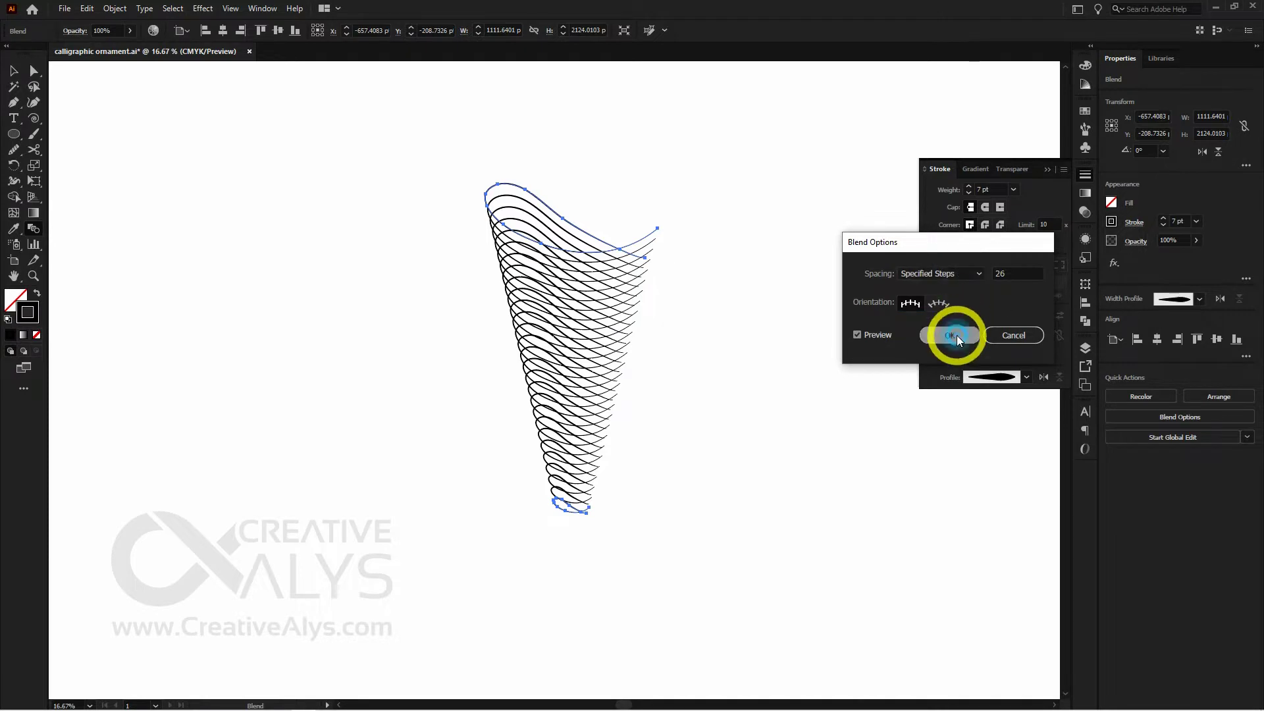
left_click(736, 422)
Step: Draw an open arc to the left of the blend with the Pen tool, curving down-left to a smooth end point with vertical handles
key("ctrl+minus")
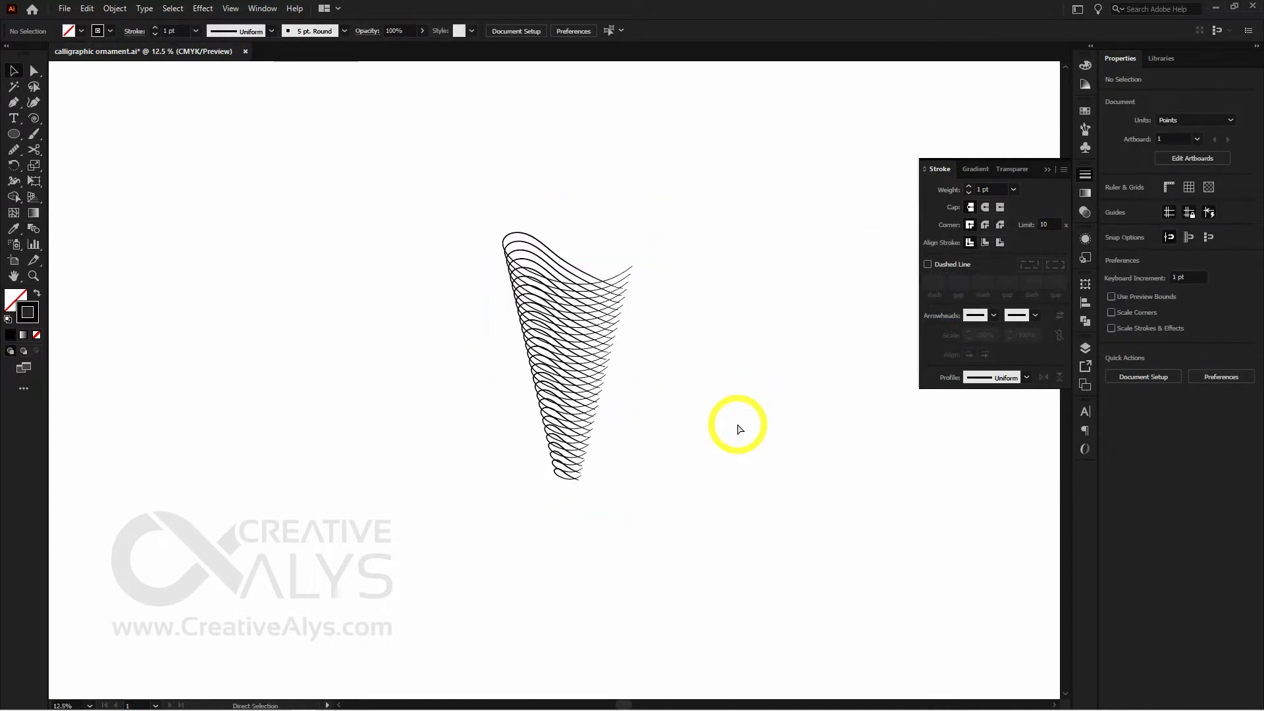
left_click_drag(612, 431, 656, 430)
left_click(421, 373)
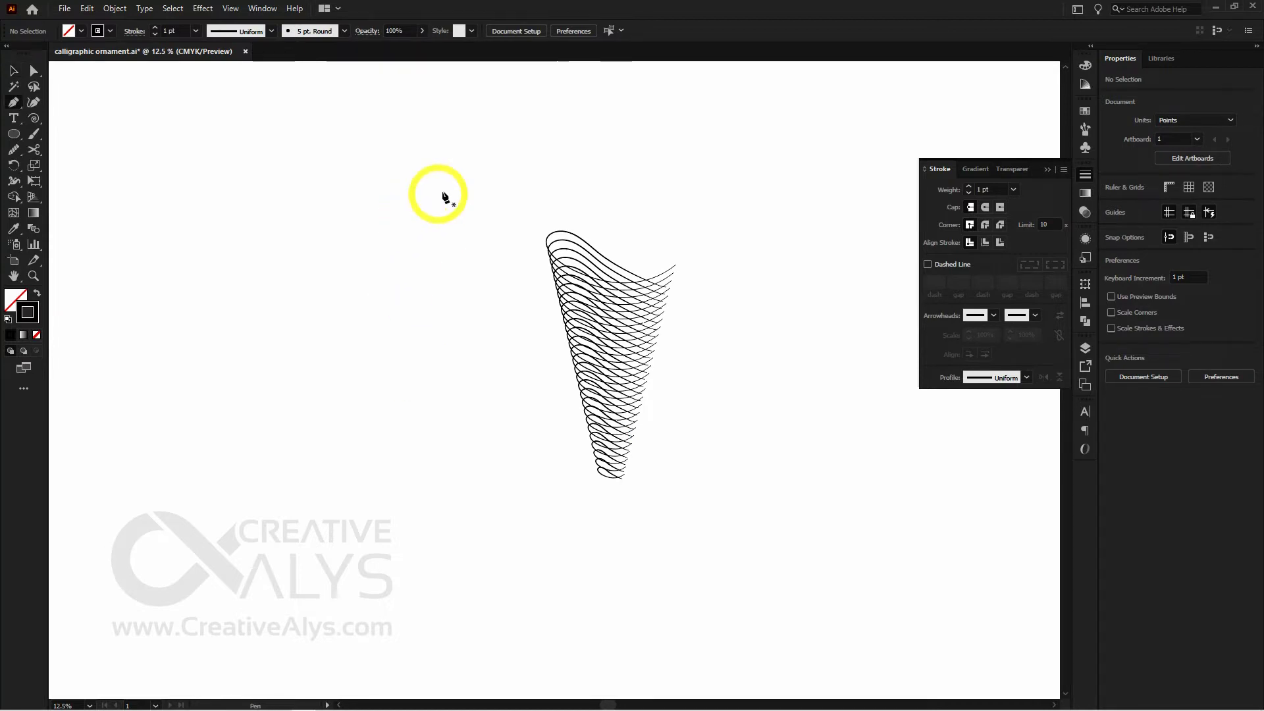
key("p")
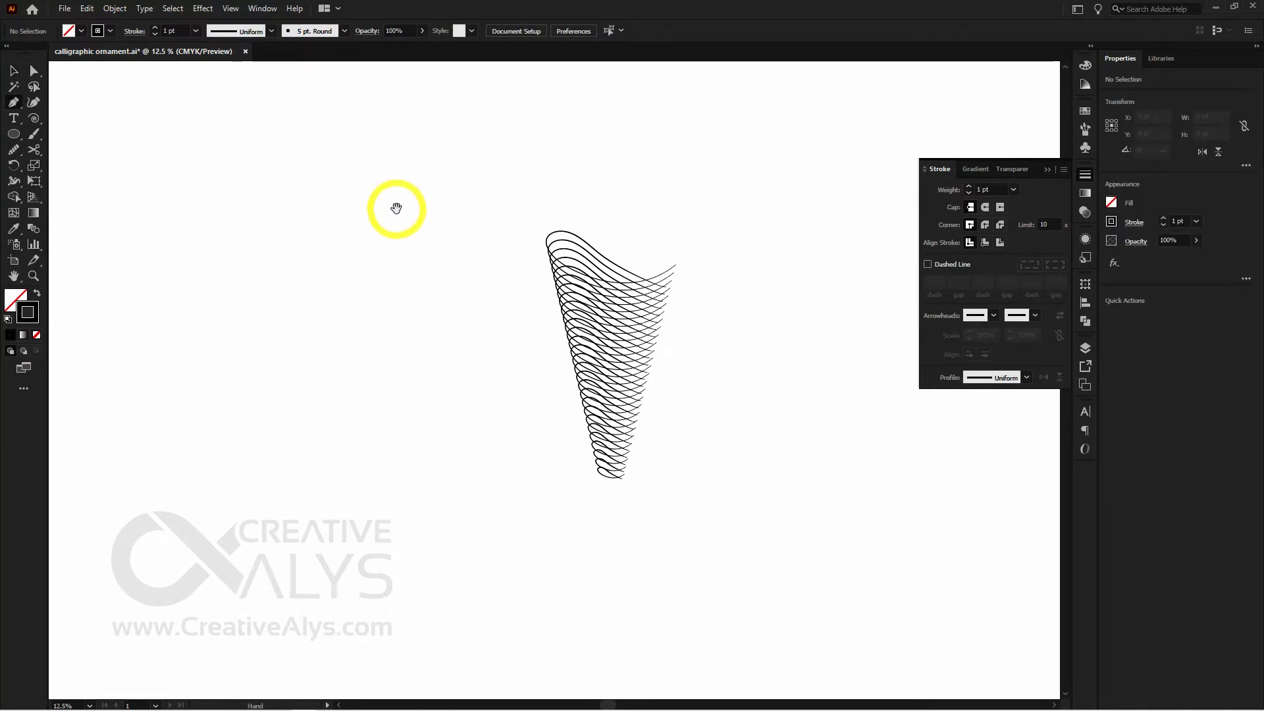
left_click_drag(395, 211, 471, 200)
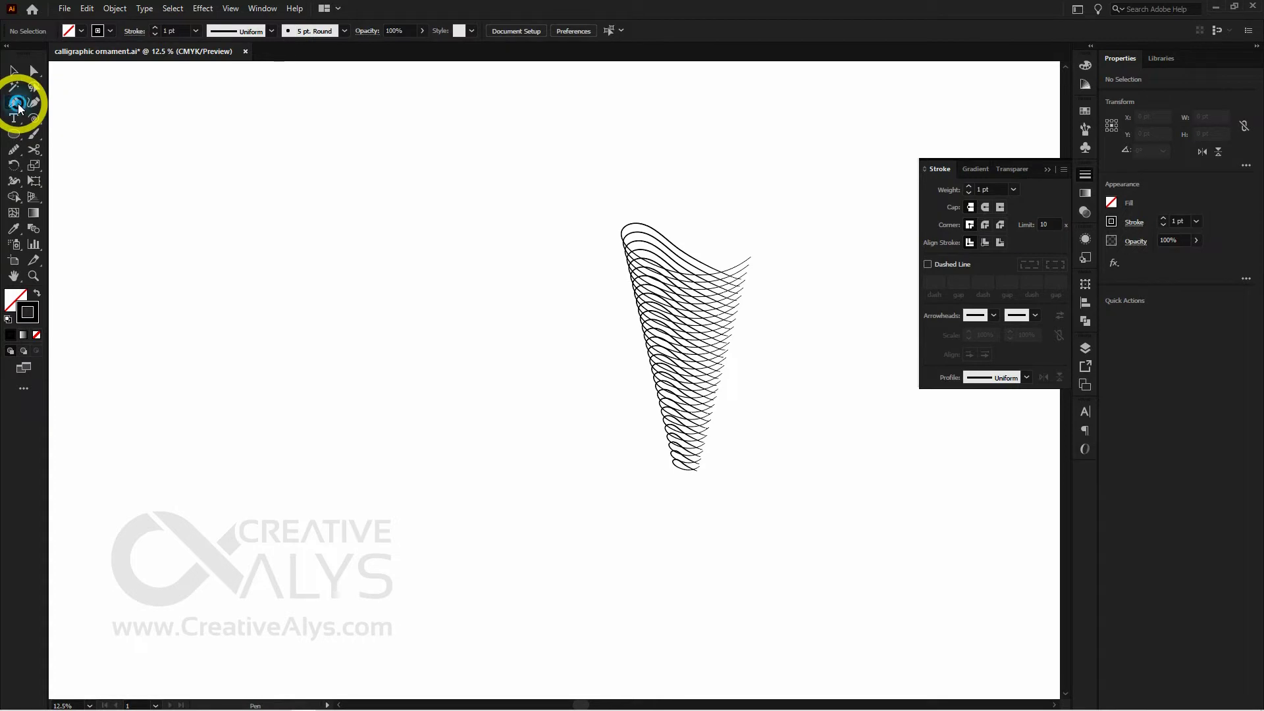
left_click(448, 197)
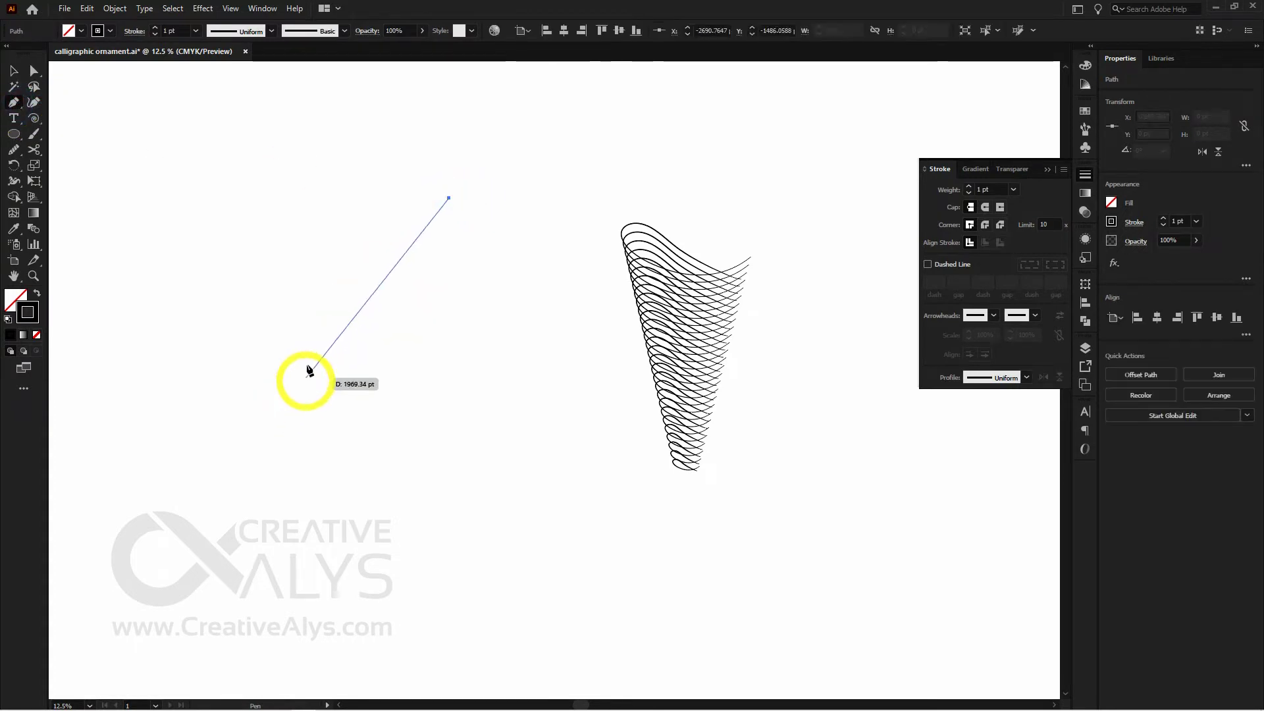
left_click_drag(294, 392, 293, 532)
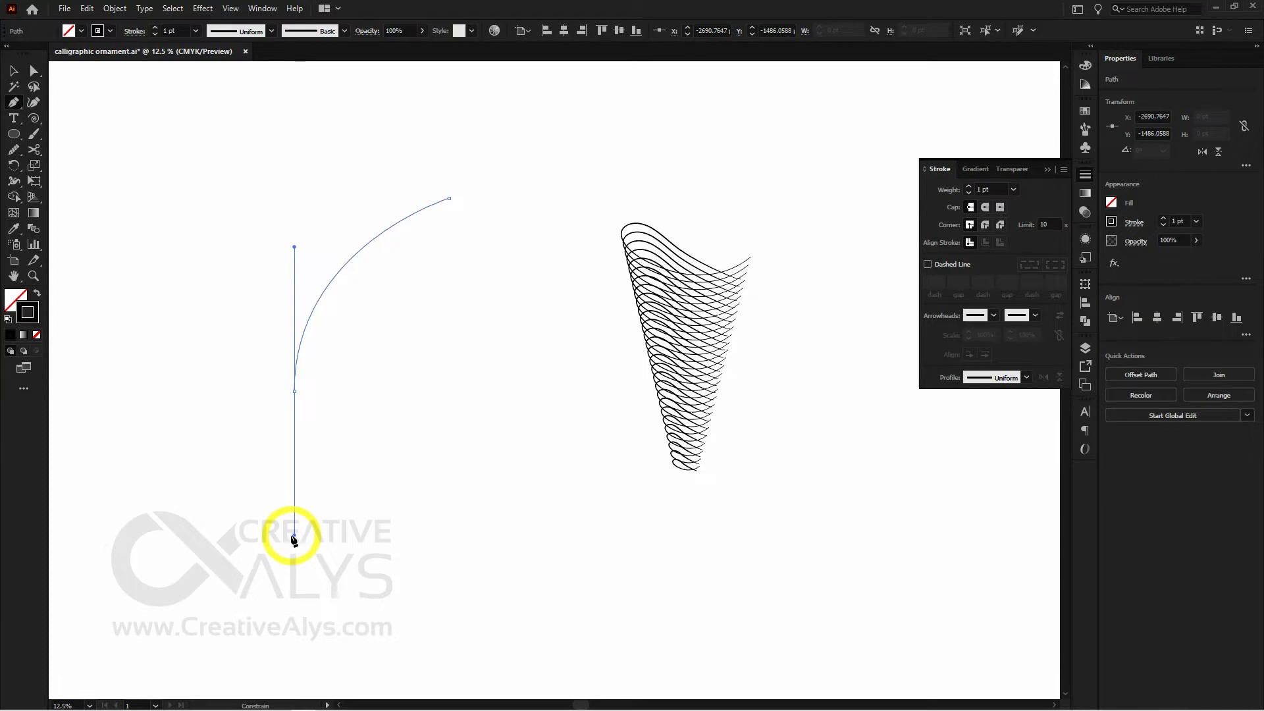
key("v")
left_click(378, 403)
Step: Replace the blend's spine with the newly drawn arc
left_click(368, 256)
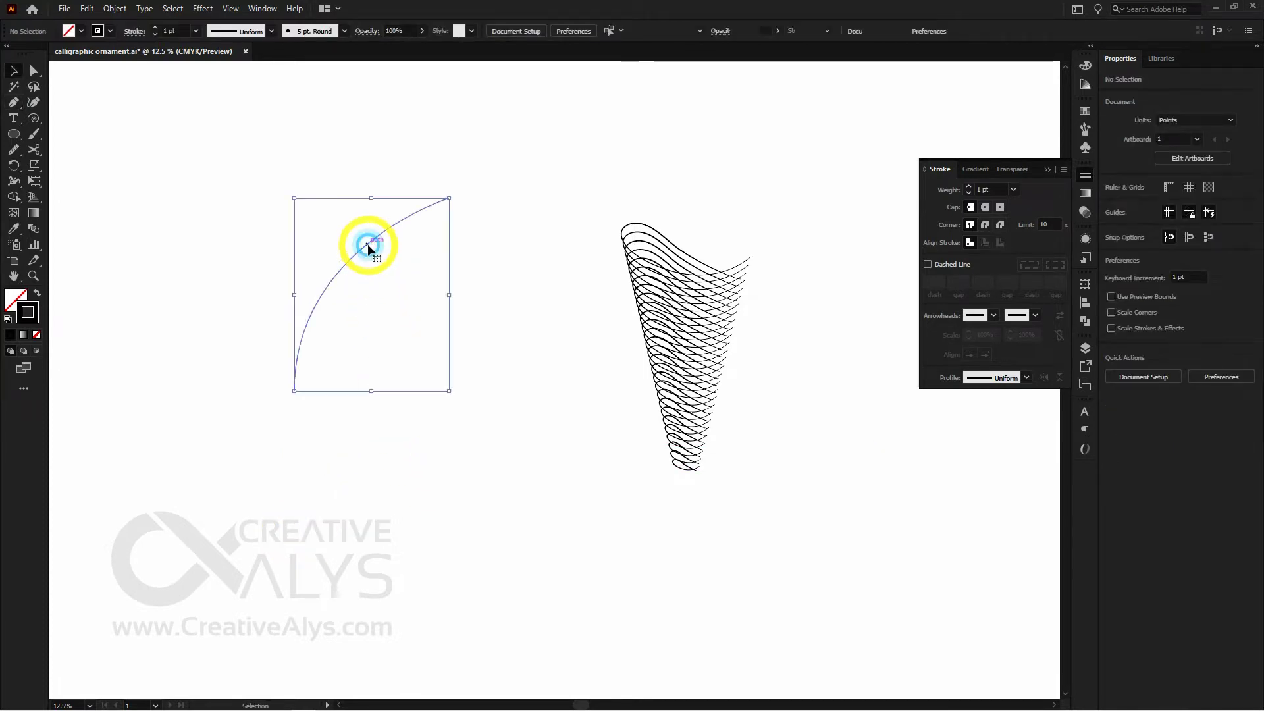
left_click(678, 304, "shift")
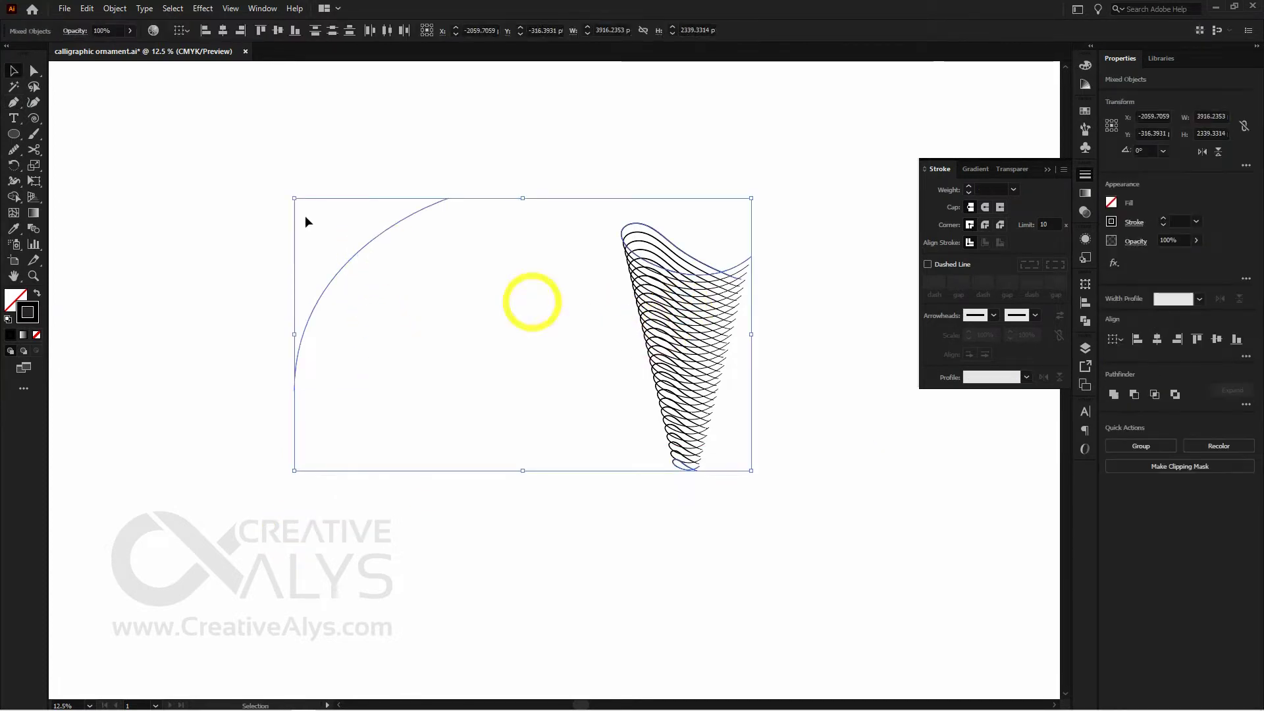
left_click(115, 15)
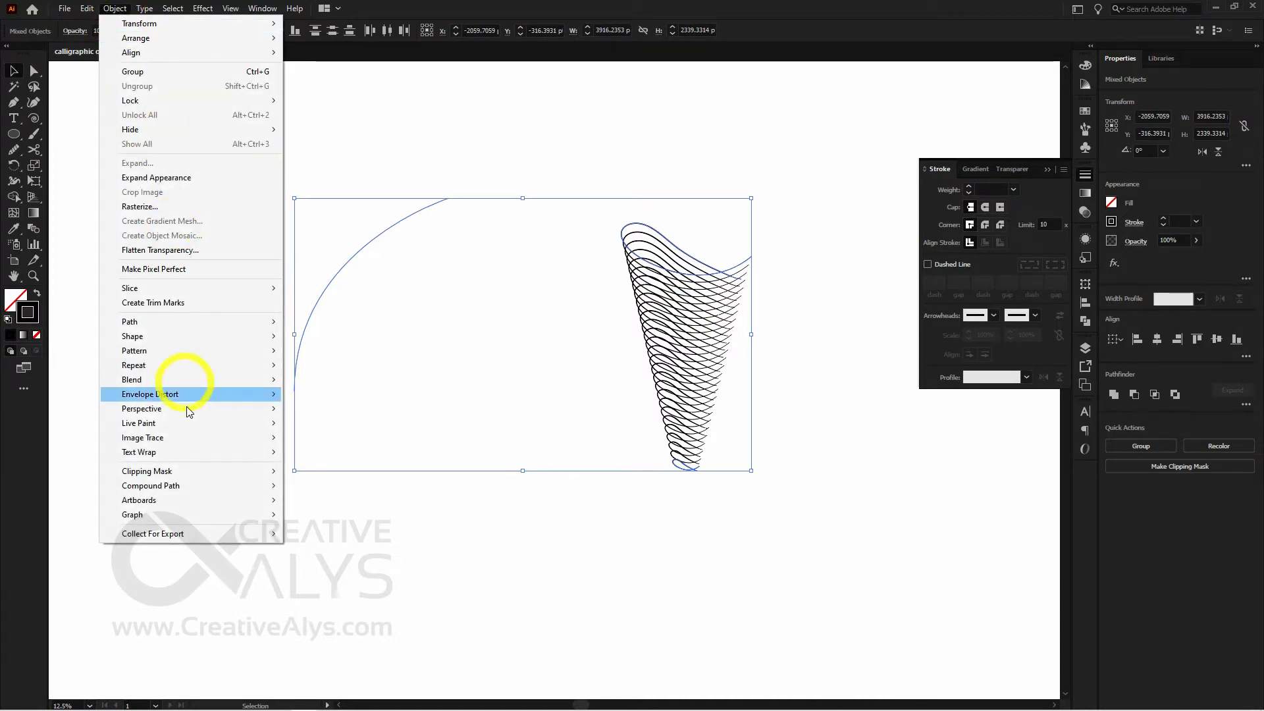
mouse_move(172, 384)
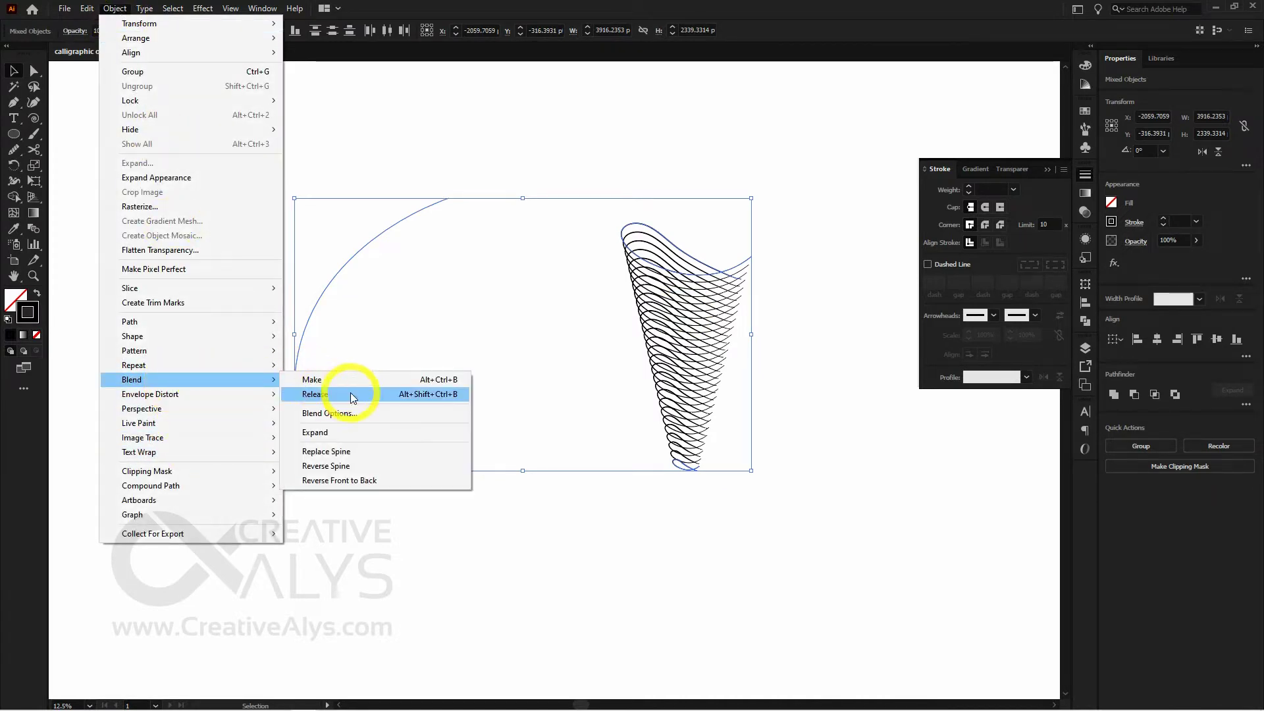
left_click(366, 455)
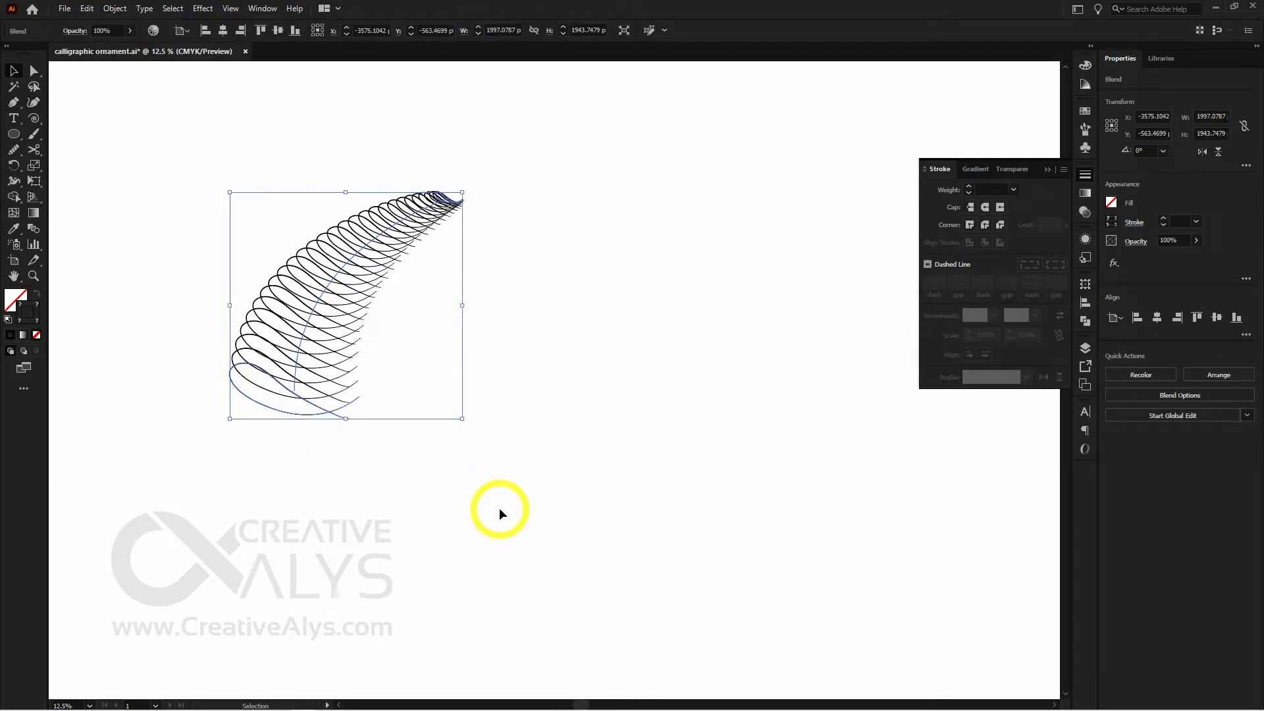
Step: Reverse the blend's spine so the large curve sits at the arc's upper end and the small one at its lower end
left_click(113, 8)
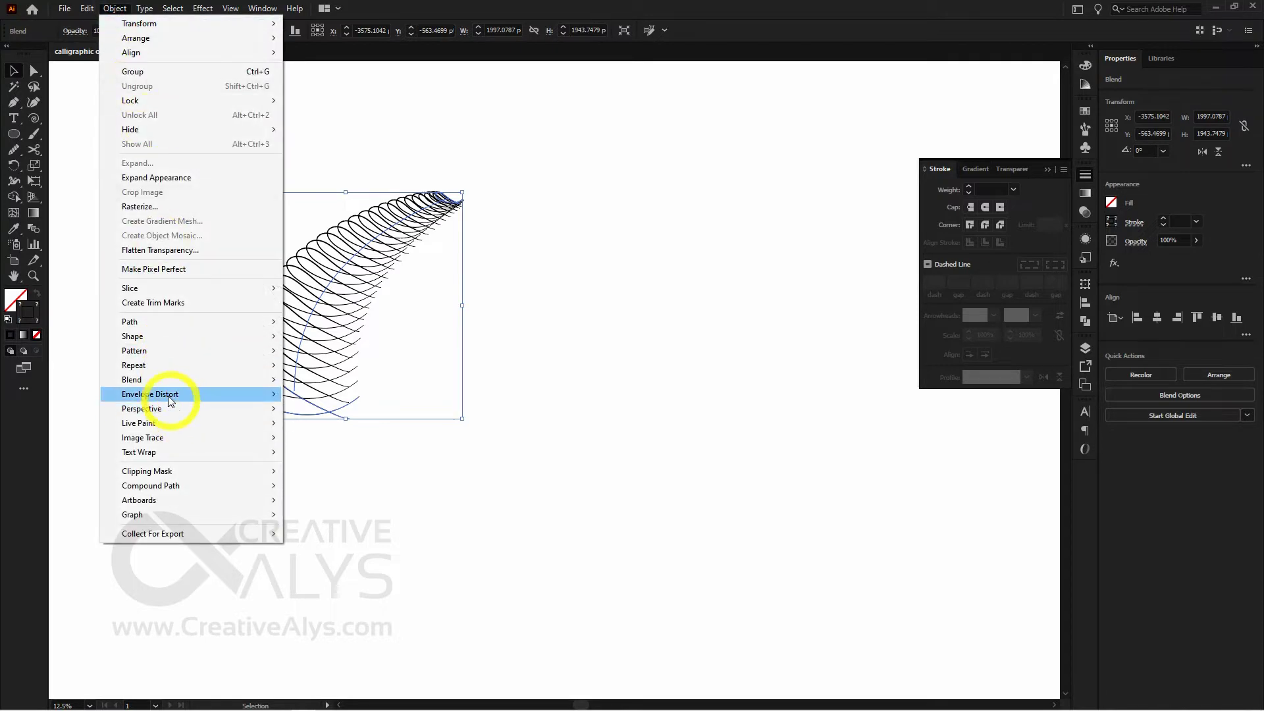
mouse_move(169, 381)
left_click(335, 466)
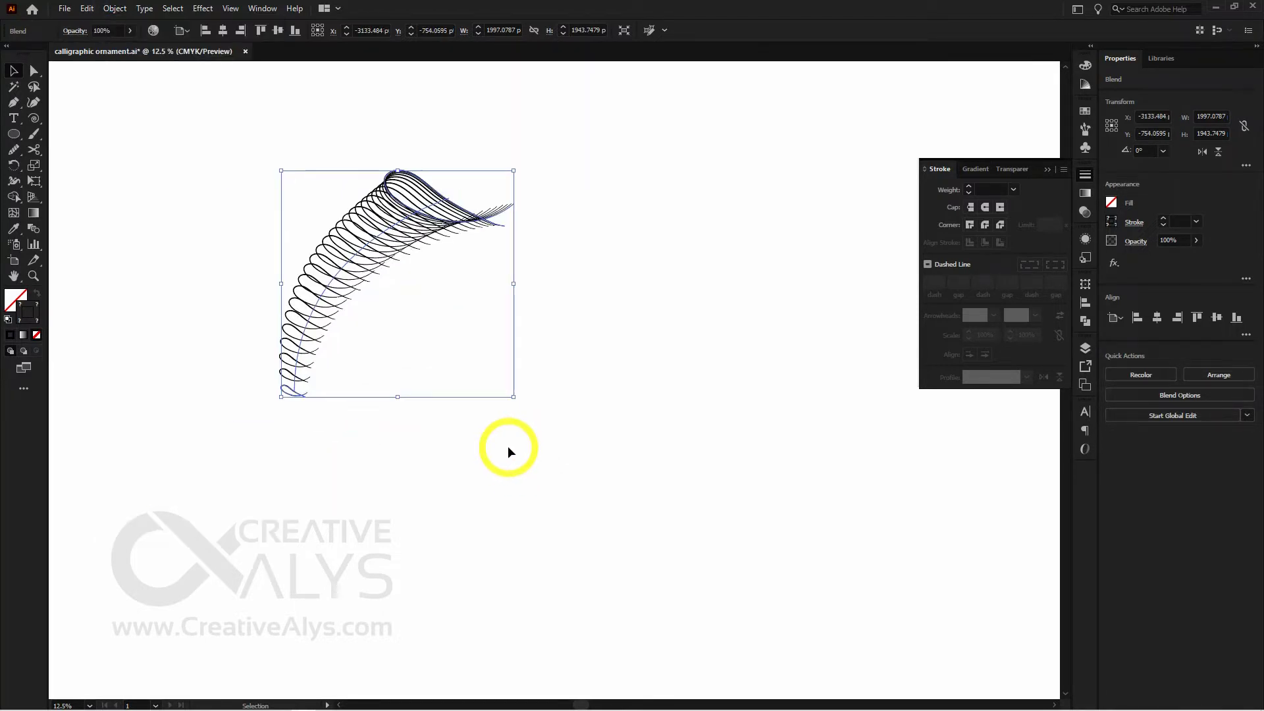
Step: Add an anchor point near the upper end of the blend's spine with the Pen tool
left_click(14, 104)
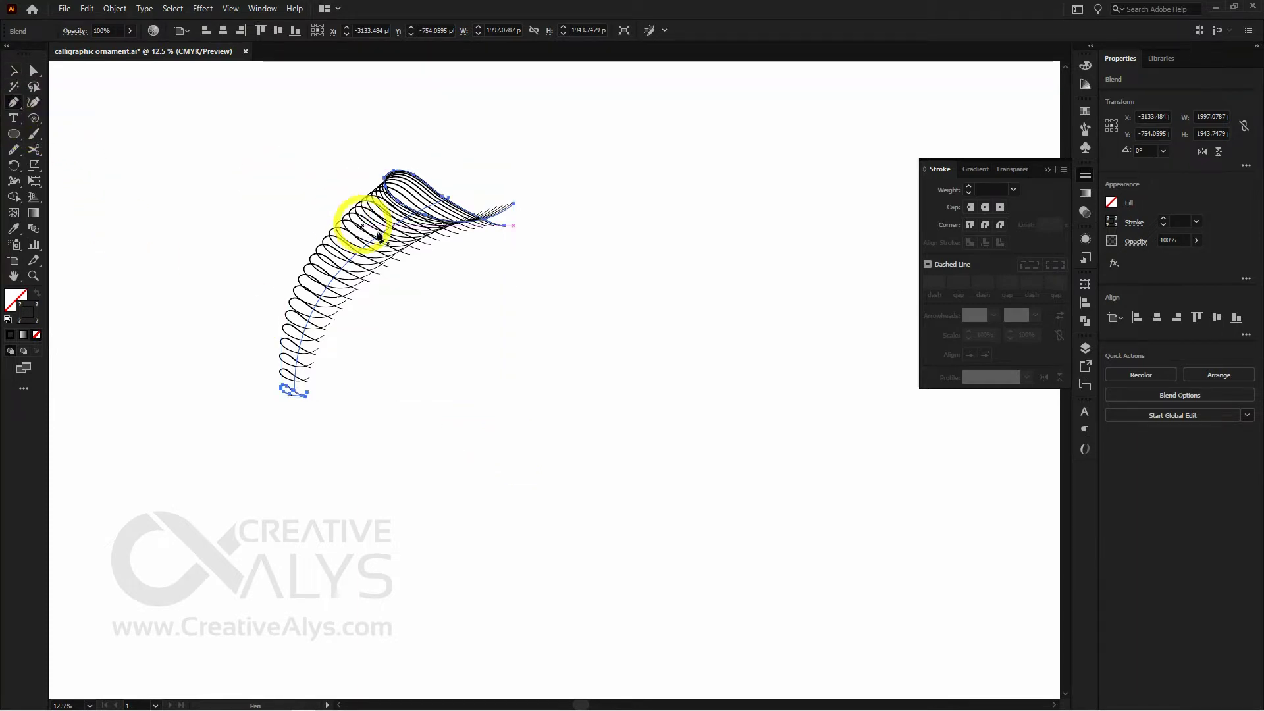
left_click(424, 211)
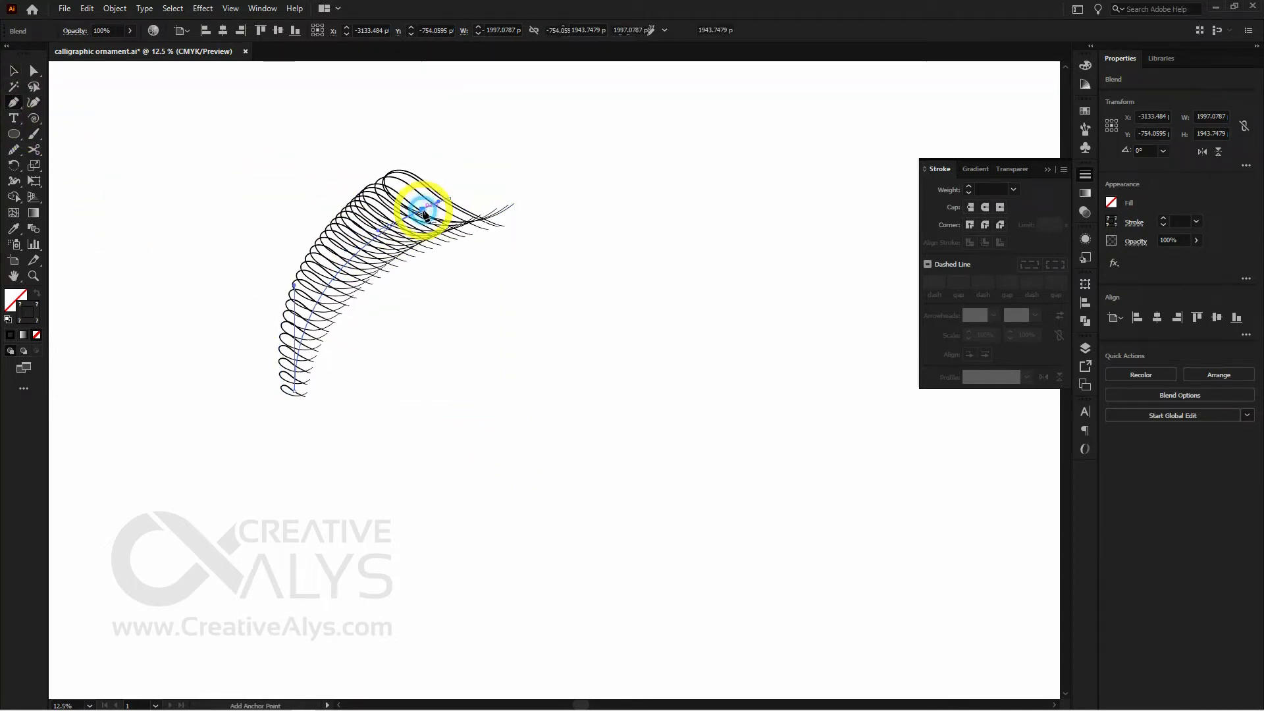
Step: Add more anchor points along the blend's spine with the Pen tool, from the middle down to just above its lower end
left_click(367, 251)
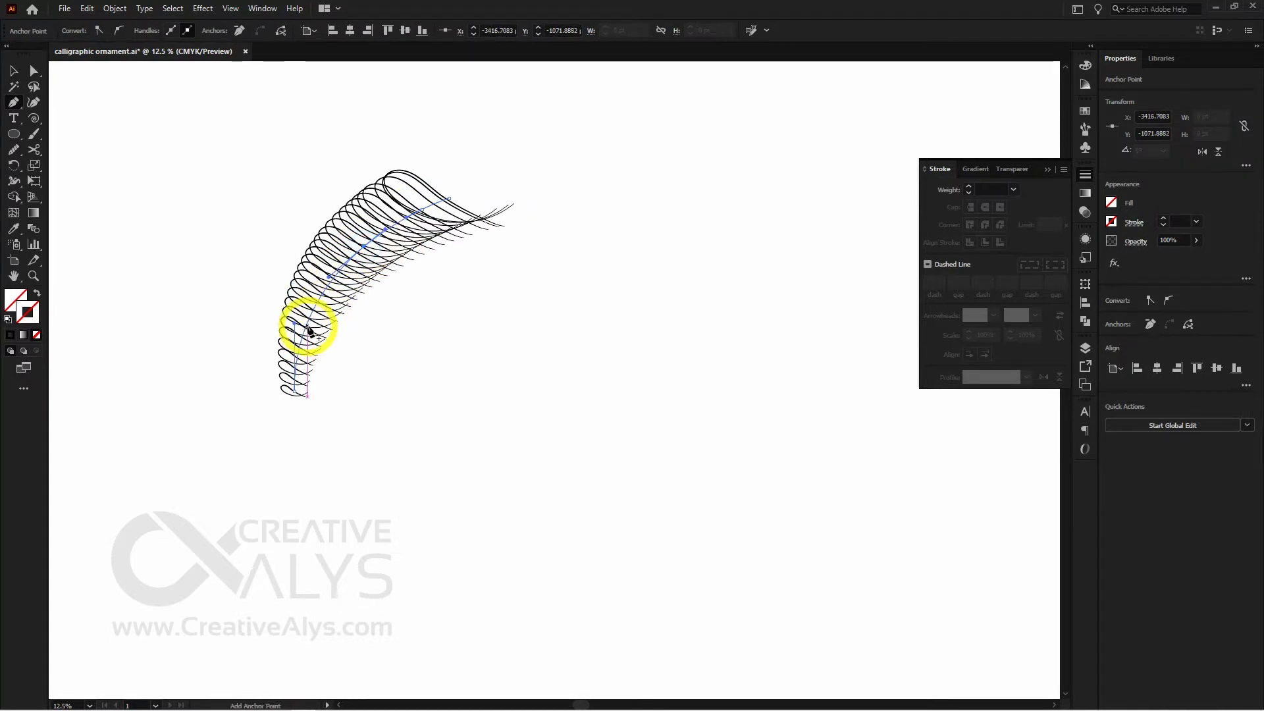
left_click(309, 331)
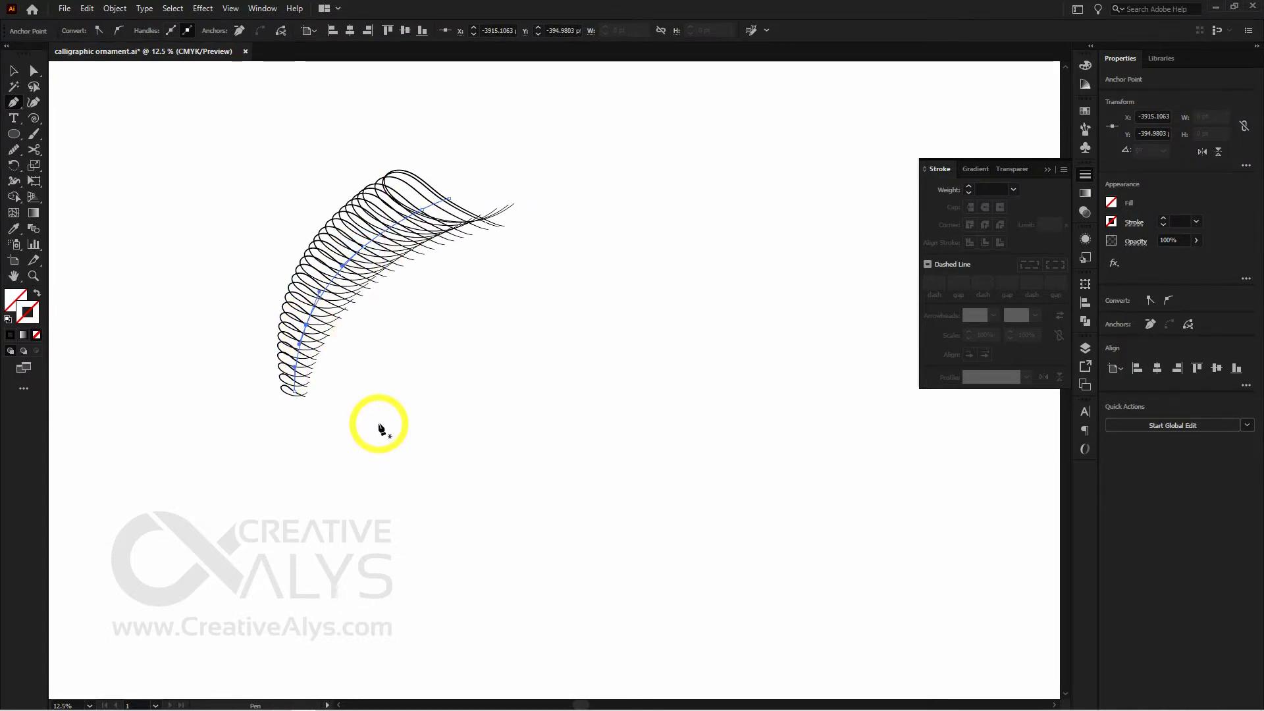
left_click(296, 379)
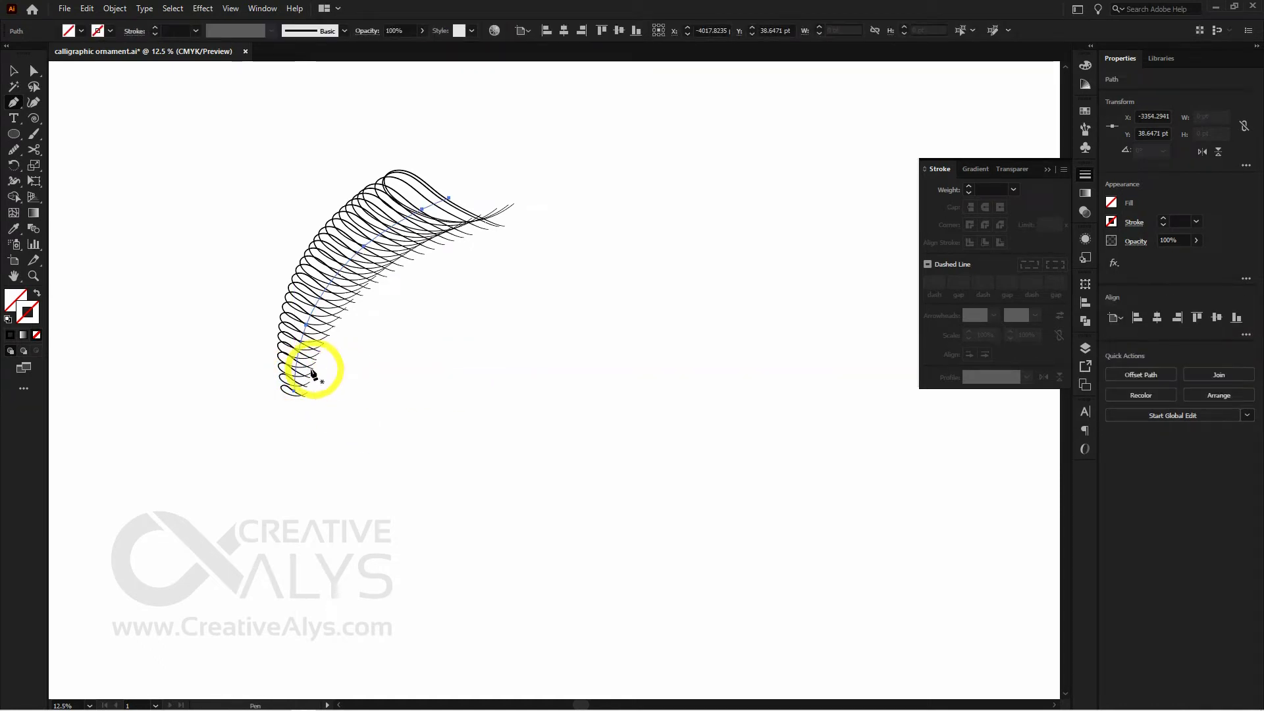
left_click(295, 383)
key("v")
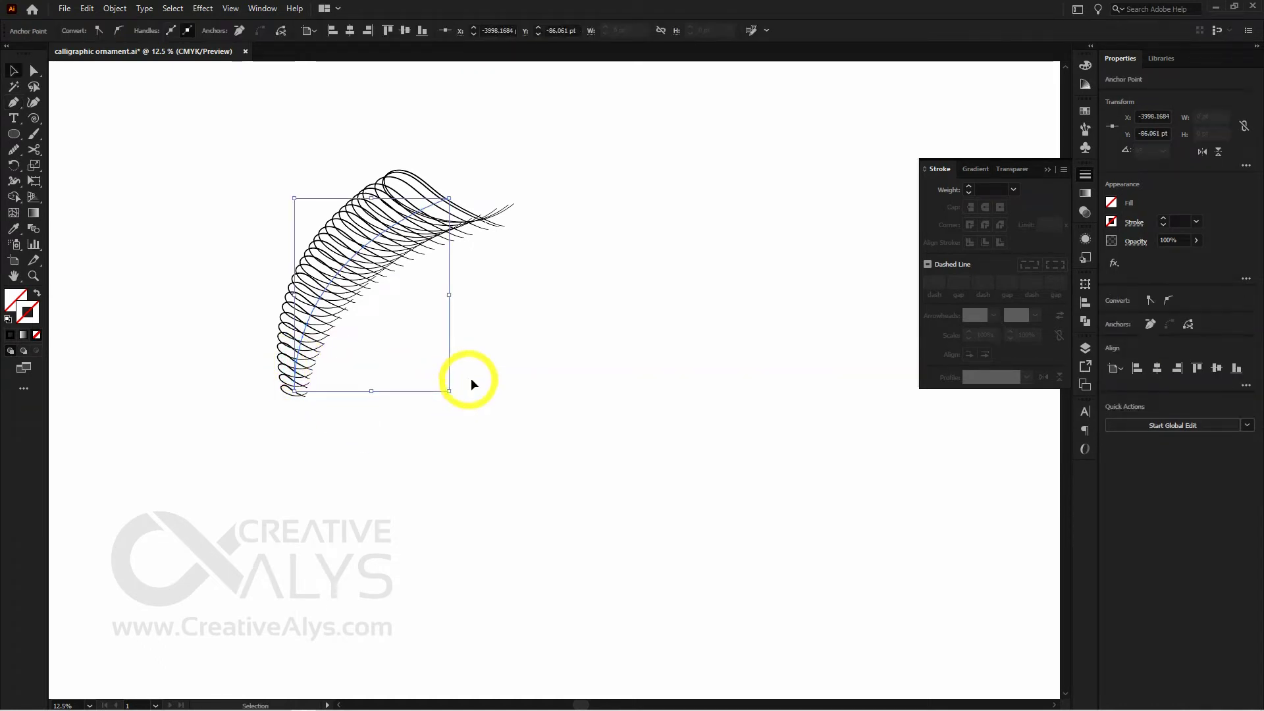
left_click(544, 390)
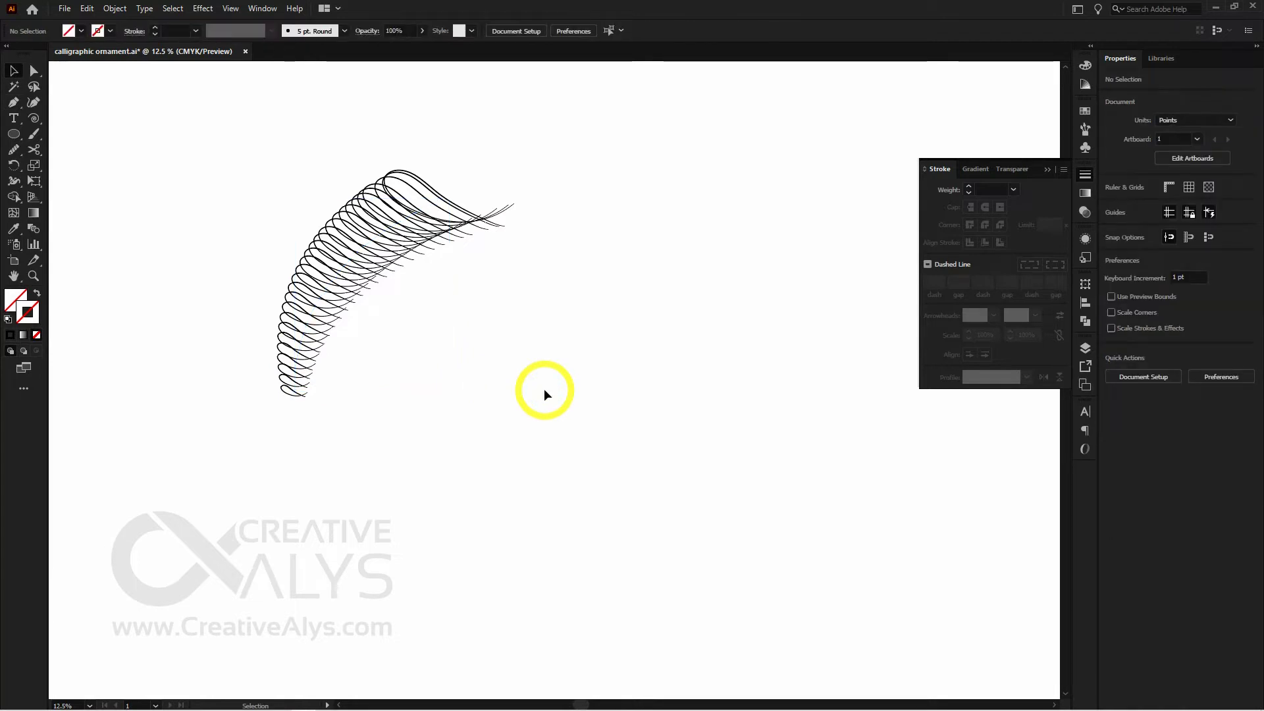
Step: Draw a small circle about 319 pt in diameter just below the lower end of the blend with the Ellipse tool
key("ctrl+minus")
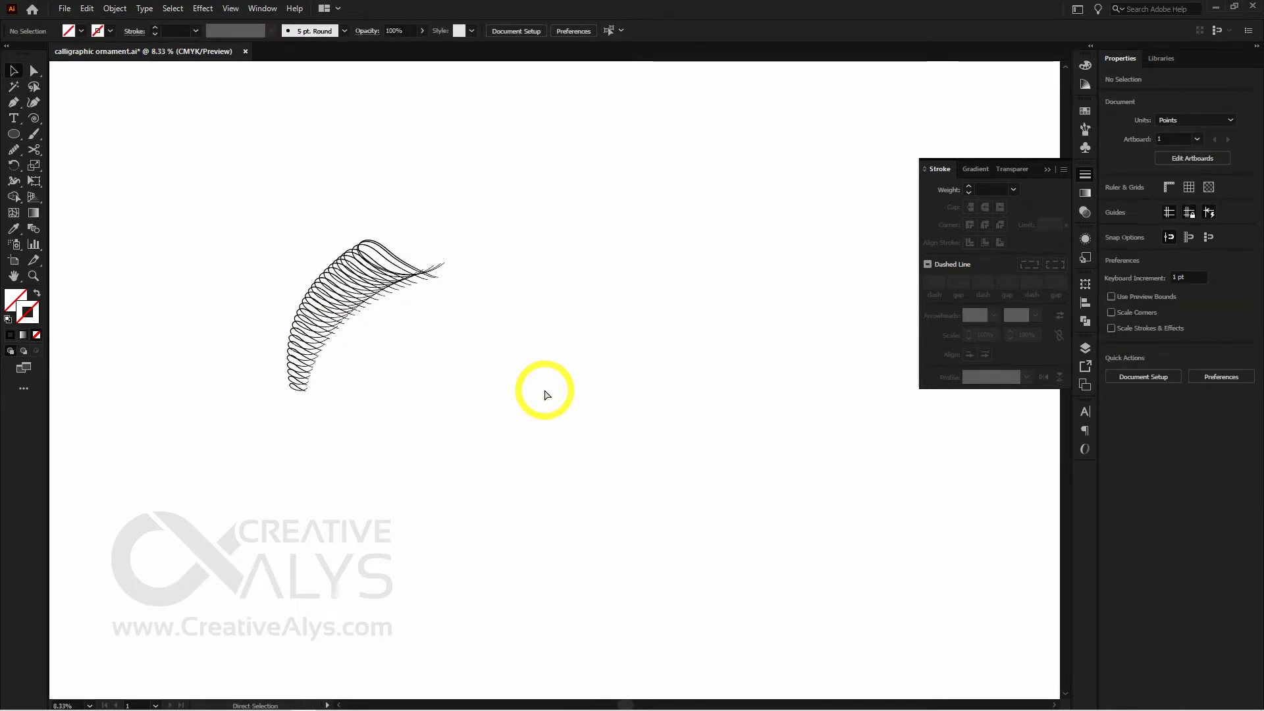
left_click_drag(489, 424, 655, 343)
left_click_drag(581, 367, 496, 407)
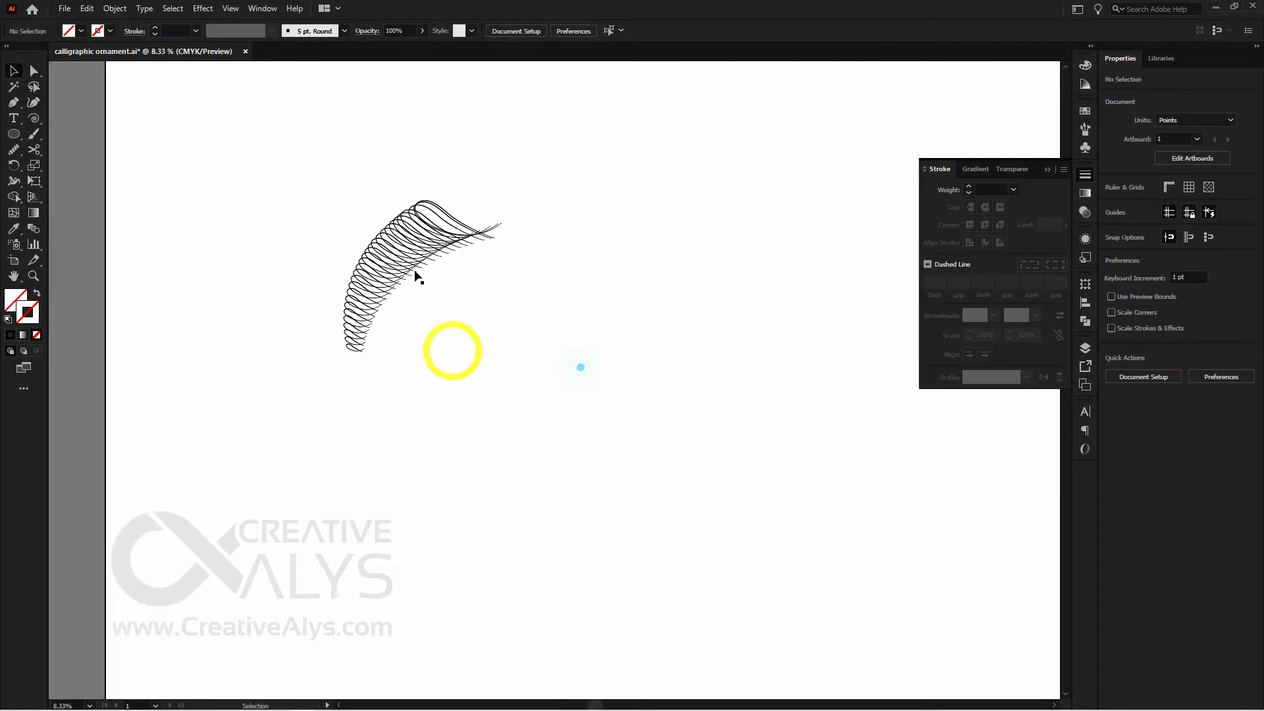
left_click(393, 249)
left_click_drag(436, 263, 670, 230)
left_click_drag(678, 431, 595, 452)
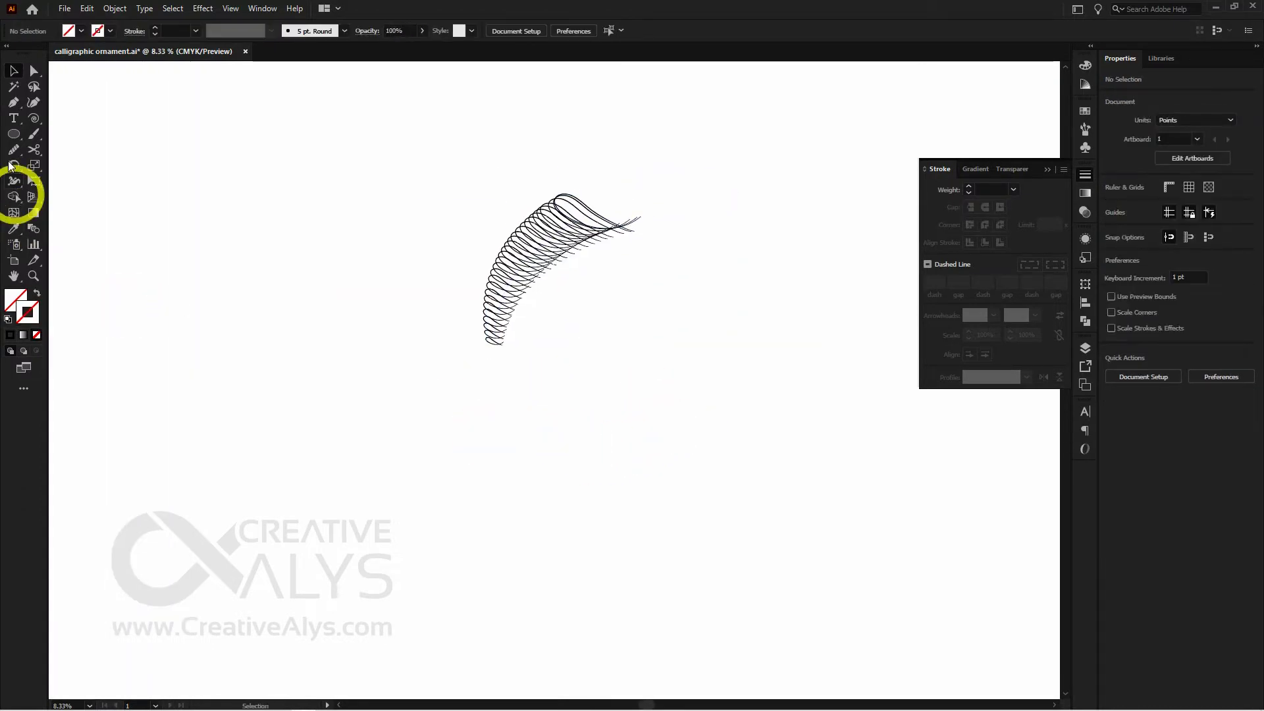
left_click(15, 134)
left_click_drag(495, 360, 514, 374)
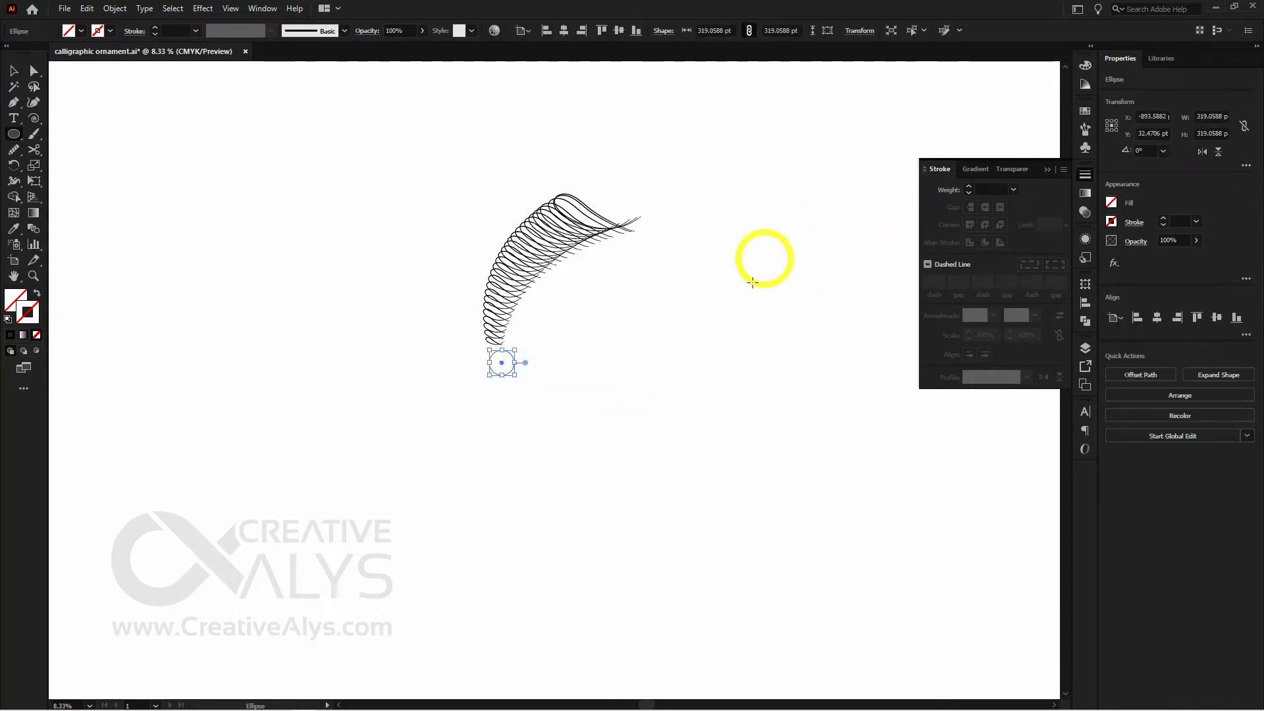
Step: Give the small circle below the blend a black stroke and deselect it
key("v")
left_click(1086, 64)
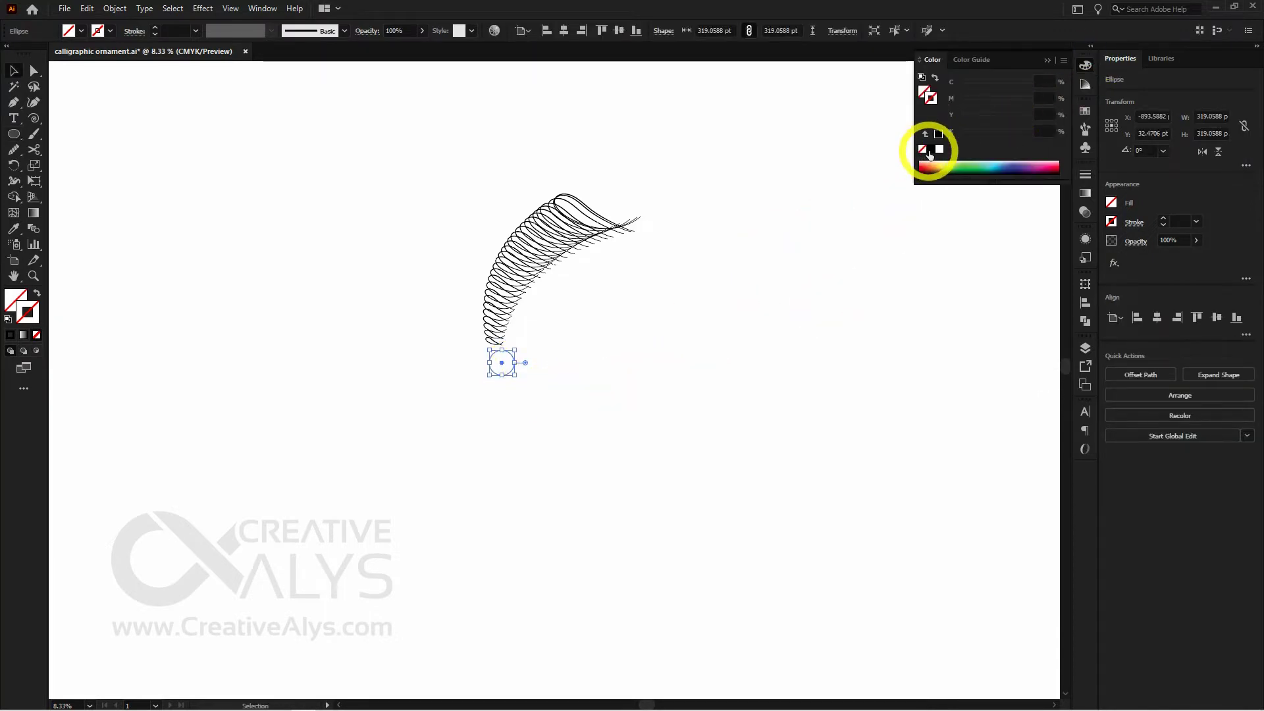
left_click(930, 149)
left_click(685, 334)
Step: Move the blend straight down slightly so its lower end sits against the top of the small circle
scroll(498, 347, "up", 1)
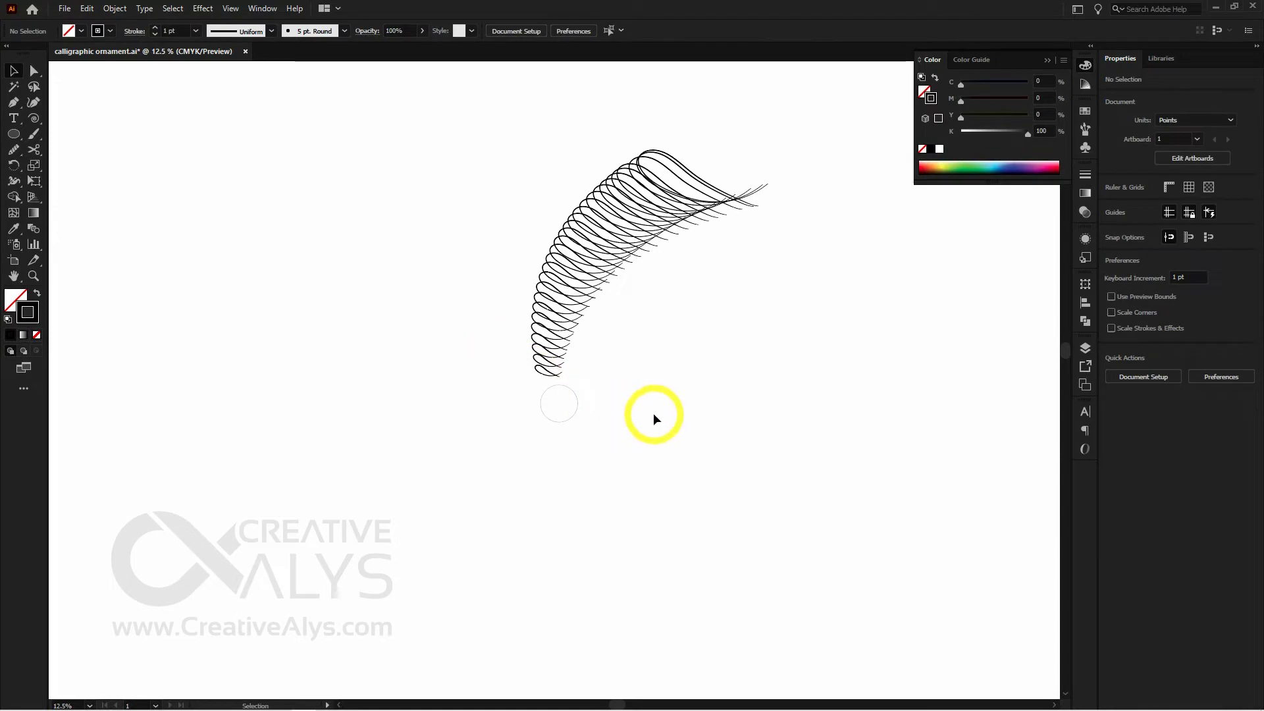
left_click(574, 280)
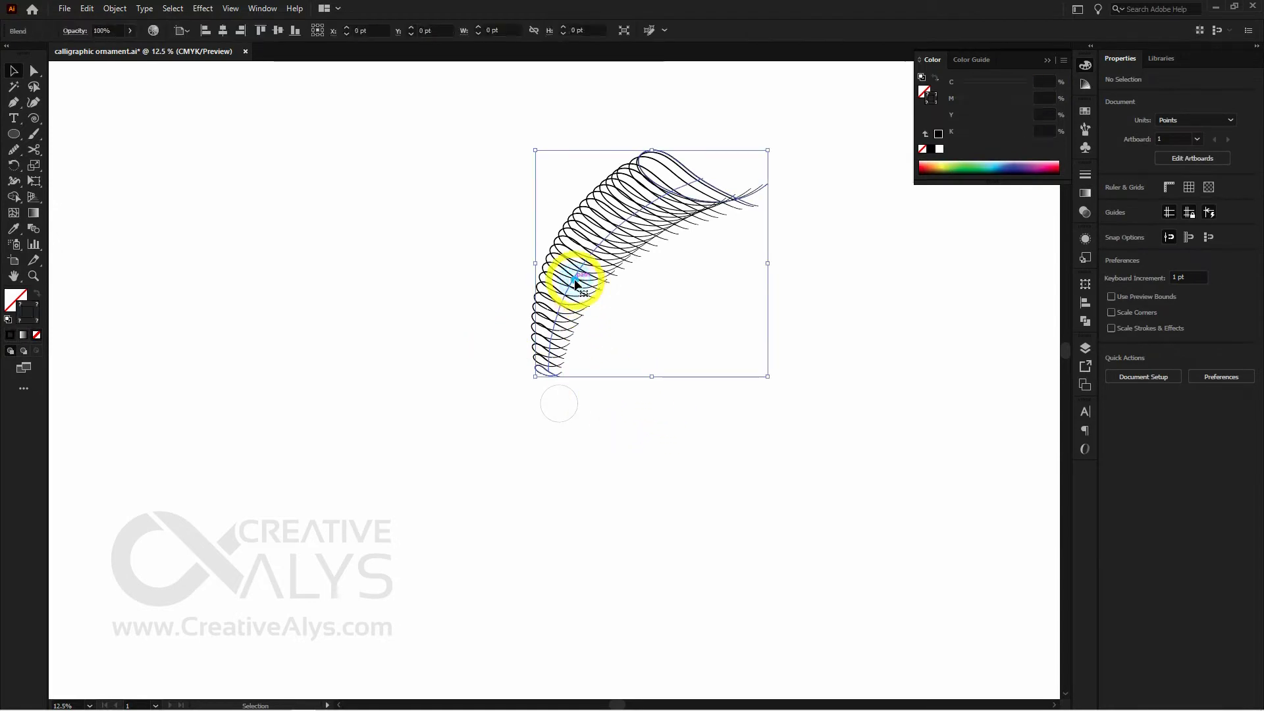
left_click_drag(574, 283, 574, 291)
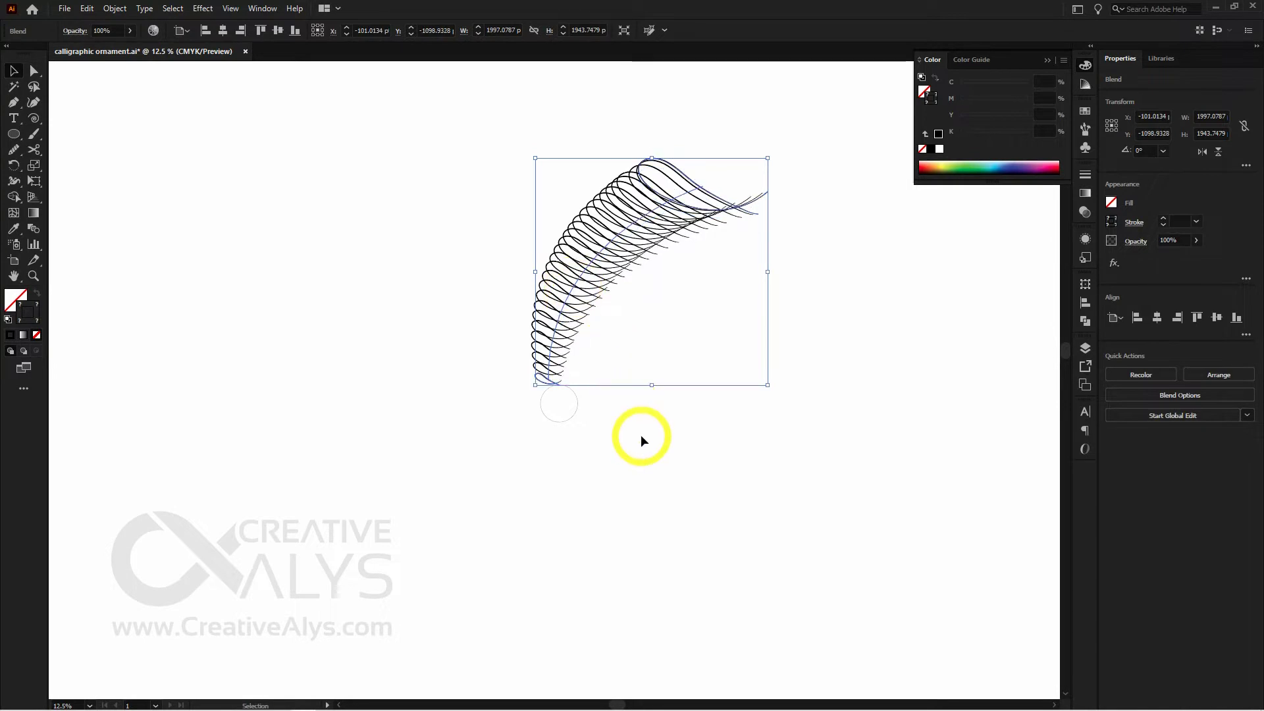
Step: Make a copy of the blend rotated 30° about the centre of the small circle
key("r")
left_click(559, 403, "alt")
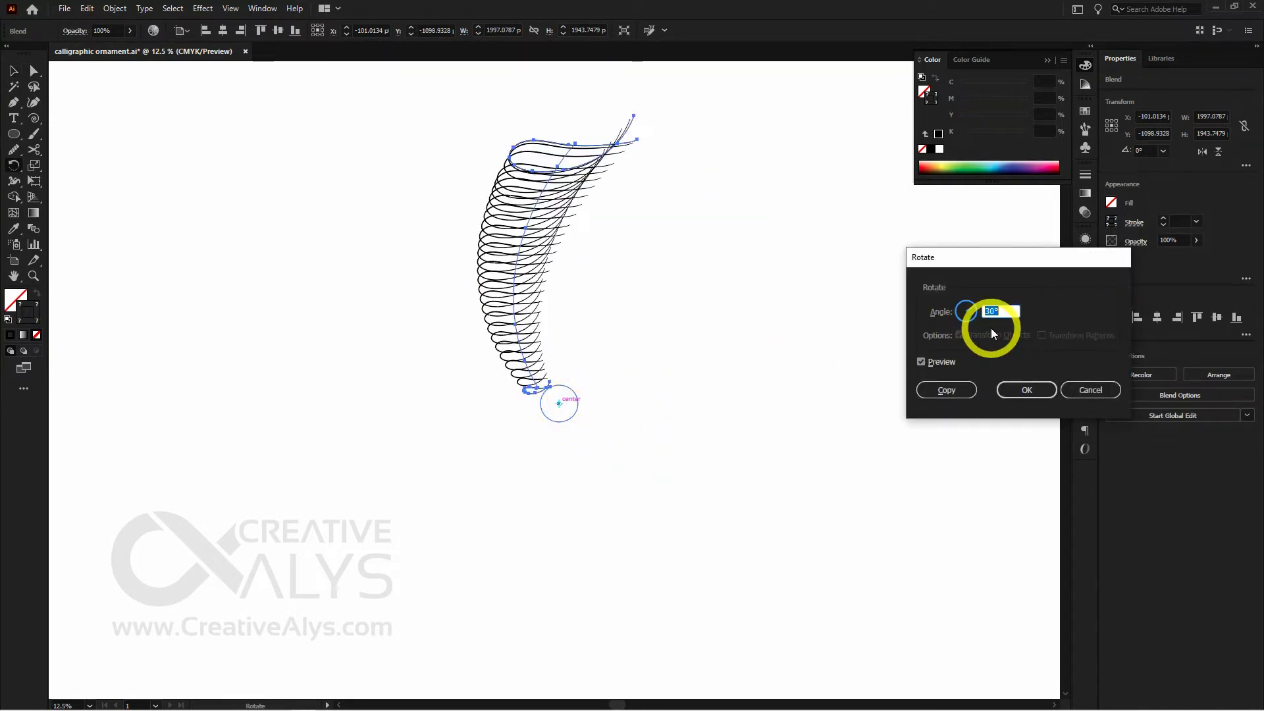
left_click(963, 391)
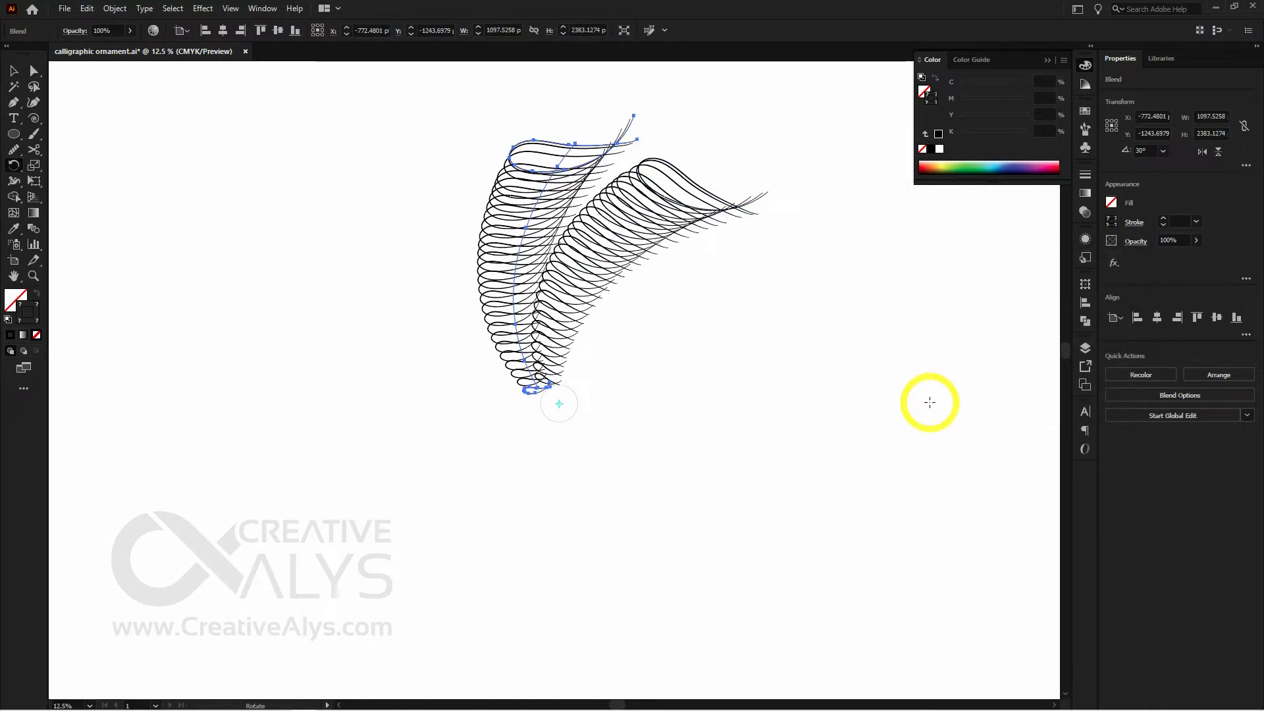
key("v")
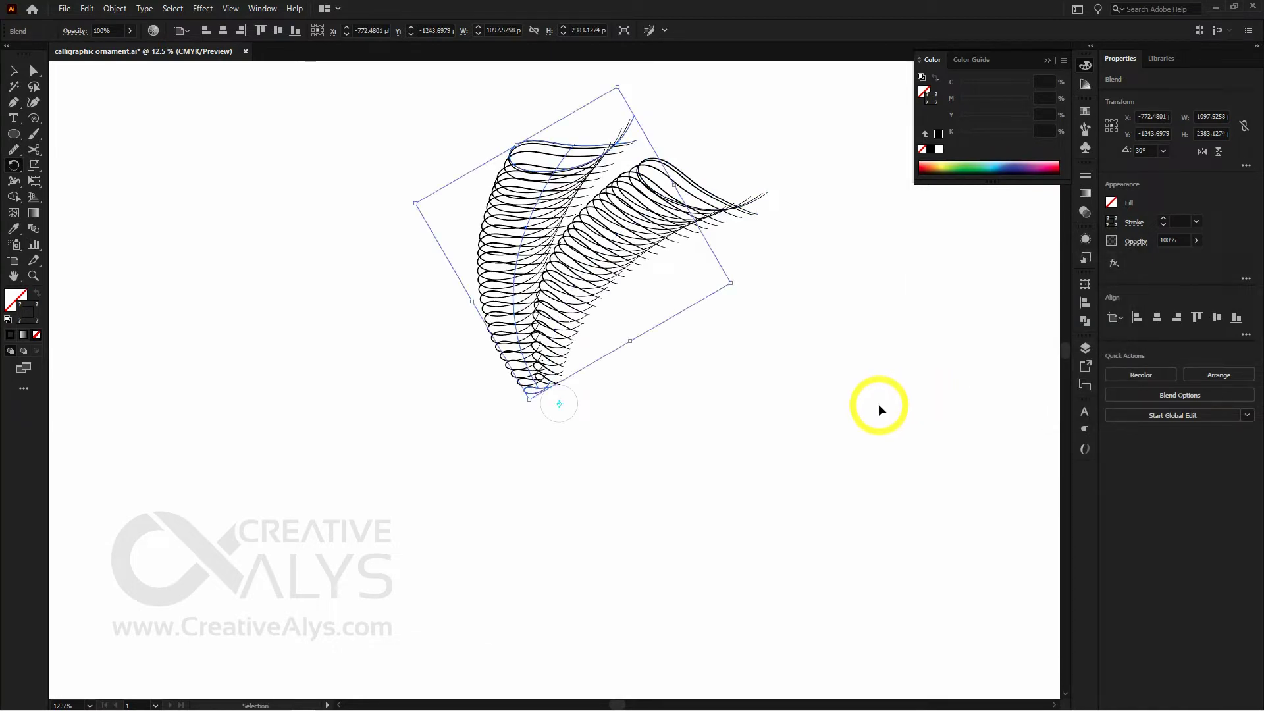
Step: Repeat the 30° rotated copy until the blends form a full ring around the circle, then deselect
key("ctrl+d")
key("ctrl+d")
key("ctrl+d")
key("ctrl+d")
key("ctrl+d")
key("ctrl+d")
key("ctrl+d")
key("ctrl+d")
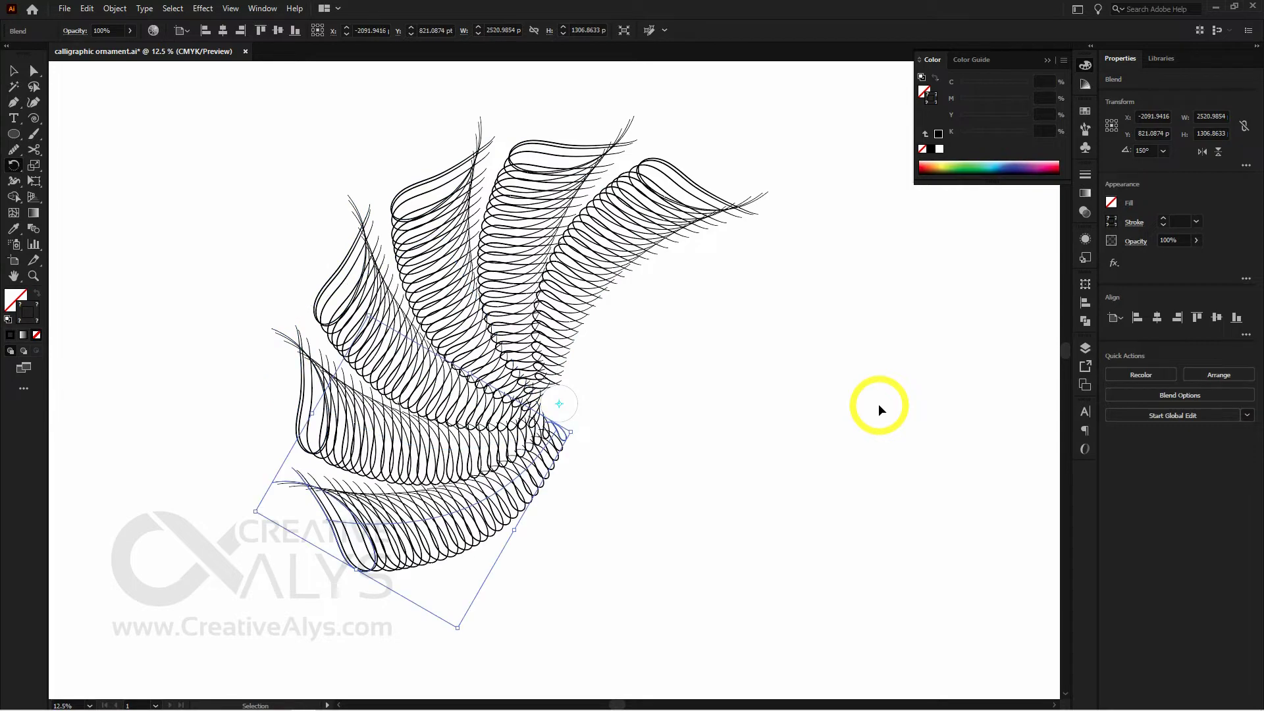
key("ctrl+d")
key("ctrl+d")
key("ctrl+d")
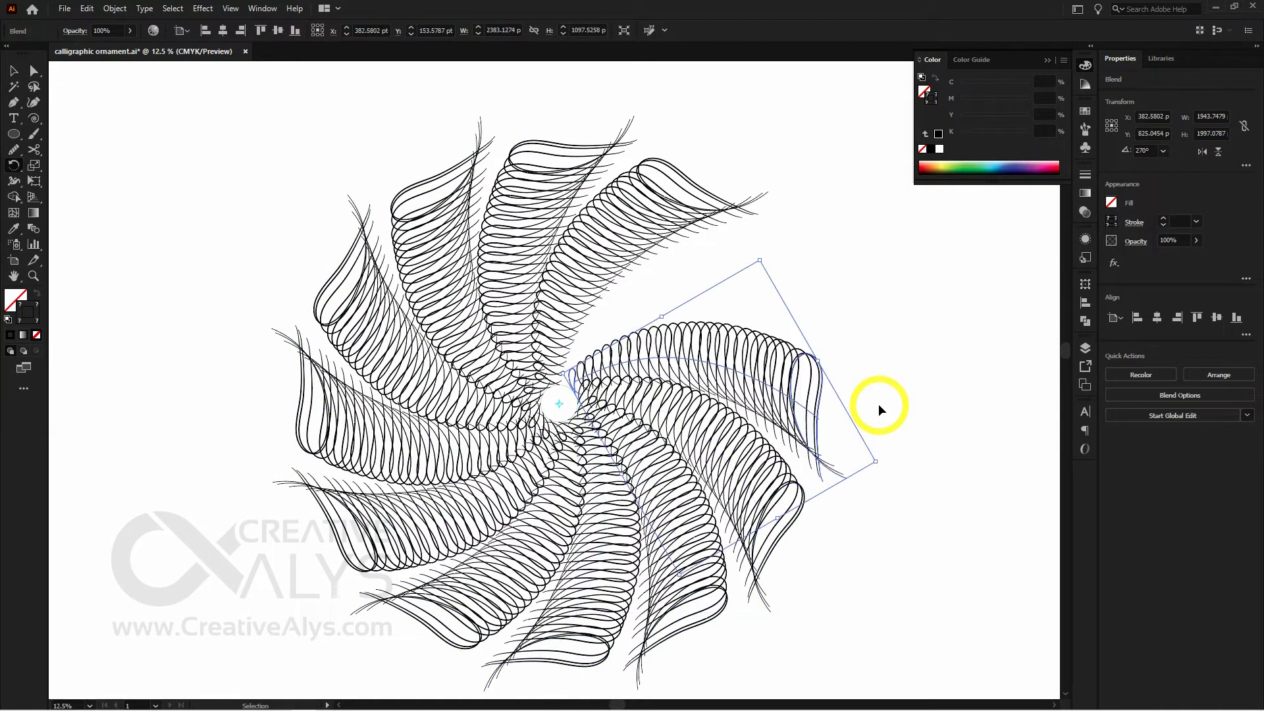
key("ctrl+h")
left_click(899, 487)
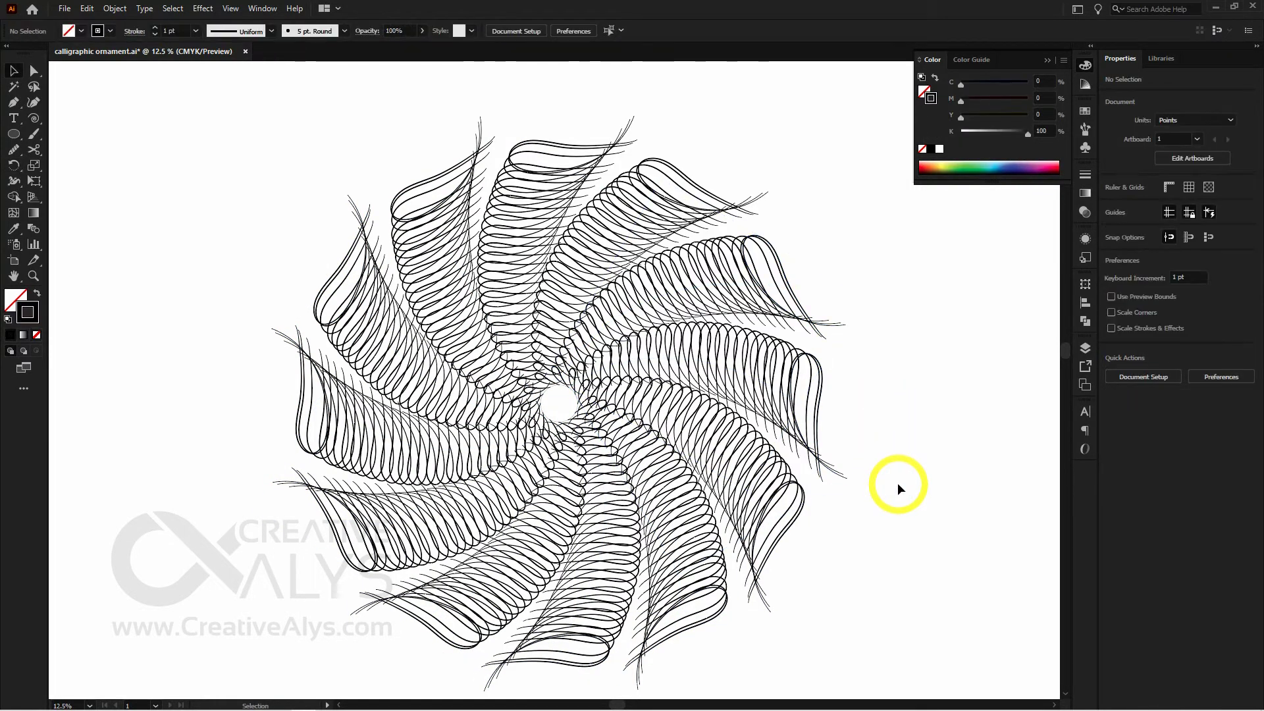
Step: Undo all the rotated copies back to the single blend above the circle
key("ctrl+z")
key("ctrl+z")
key("ctrl+z")
key("ctrl+z")
key("ctrl+z")
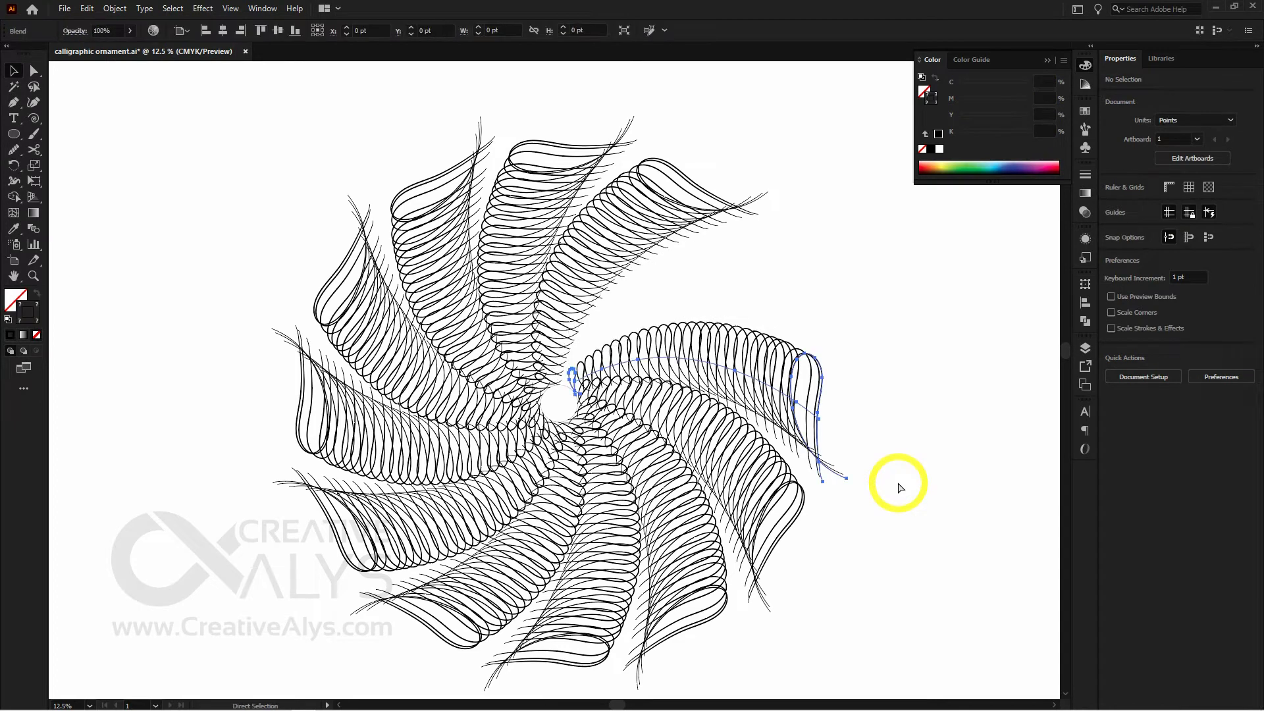
key("ctrl+z")
key("ctrl+z")
key("ctrl+z")
key("ctrl+z")
key("ctrl+z")
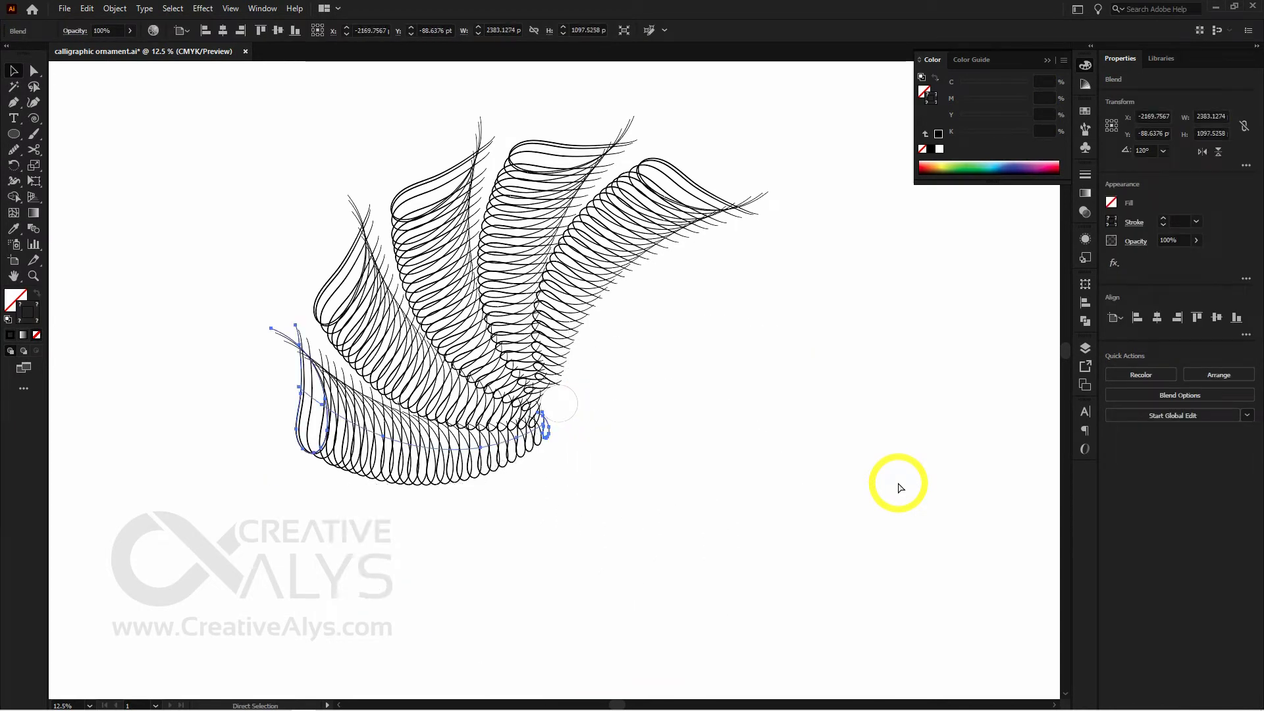
key("ctrl+z")
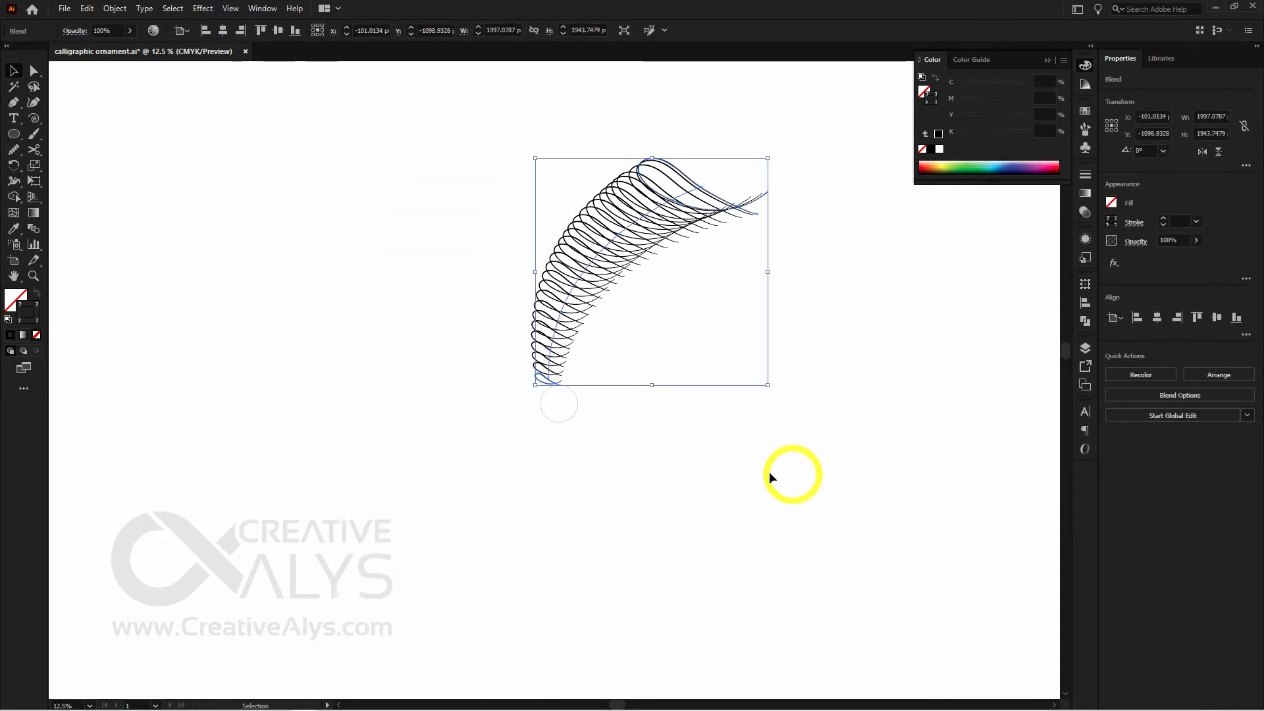
Step: Scale down the small looped curve at the blend's lower end to about 129 × 56 pt and deselect it
left_click(553, 375)
left_click(552, 377)
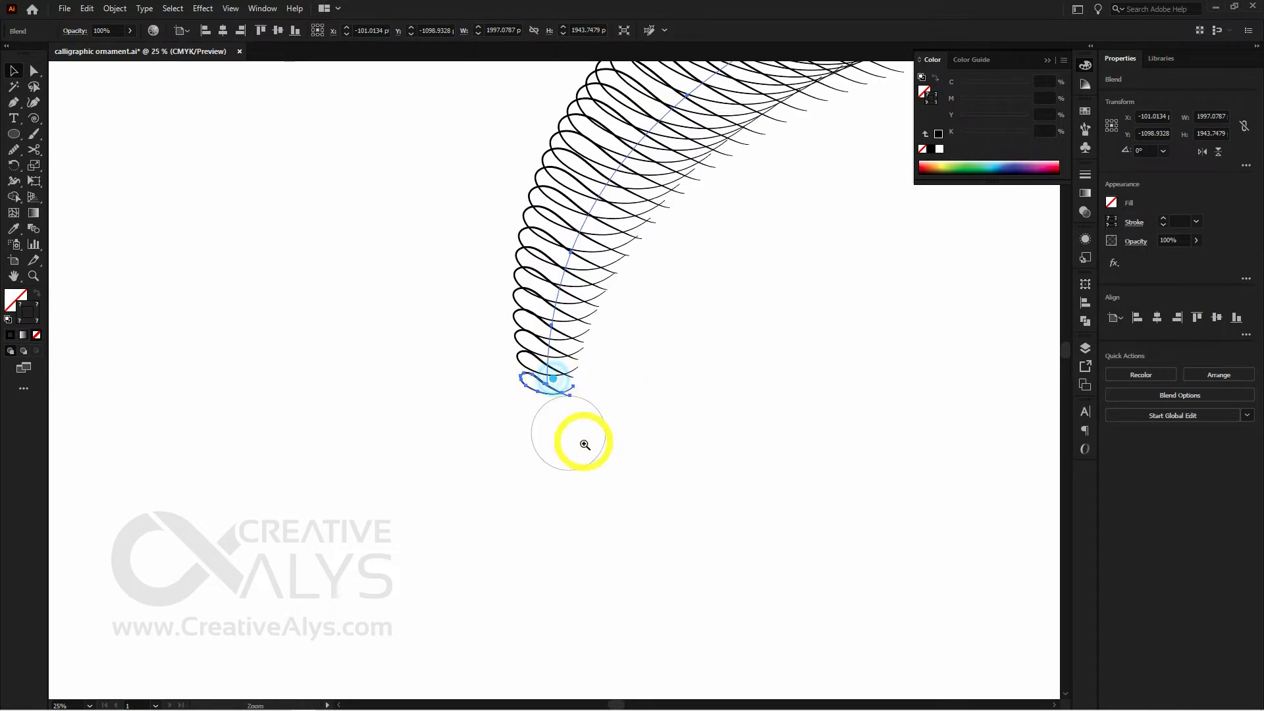
left_click(695, 459)
left_click(555, 390)
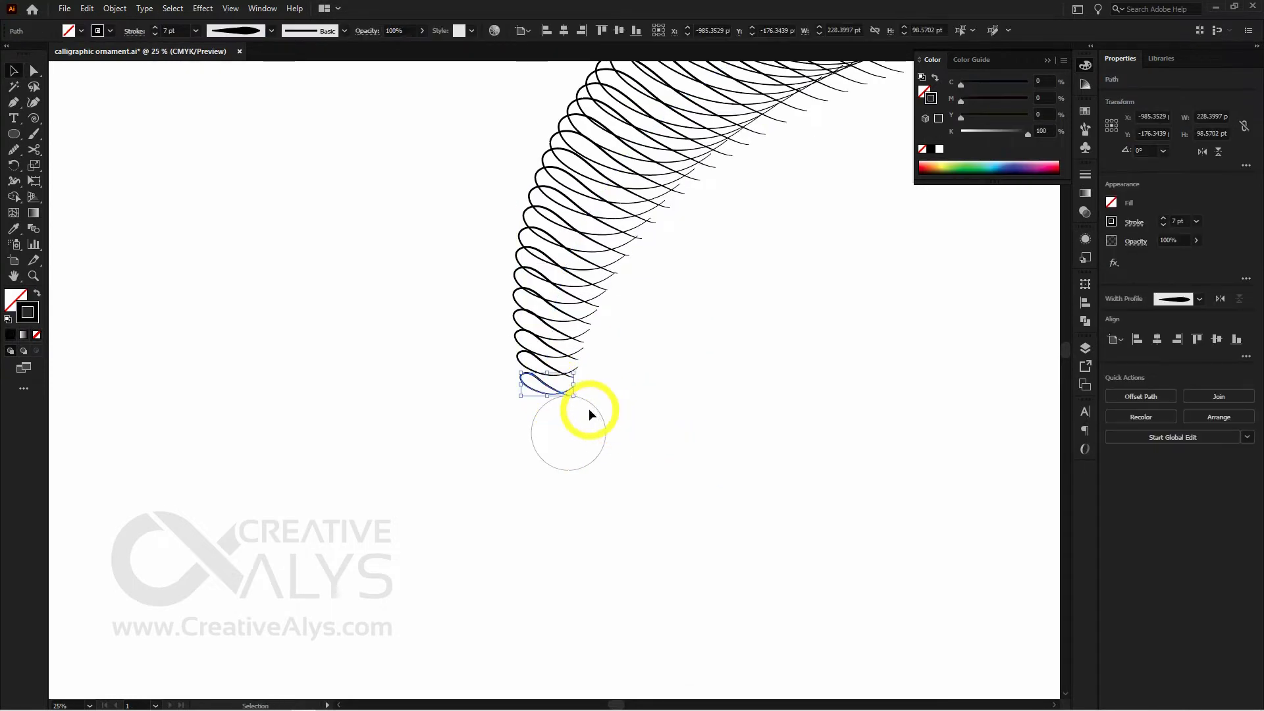
left_click_drag(578, 395, 563, 391)
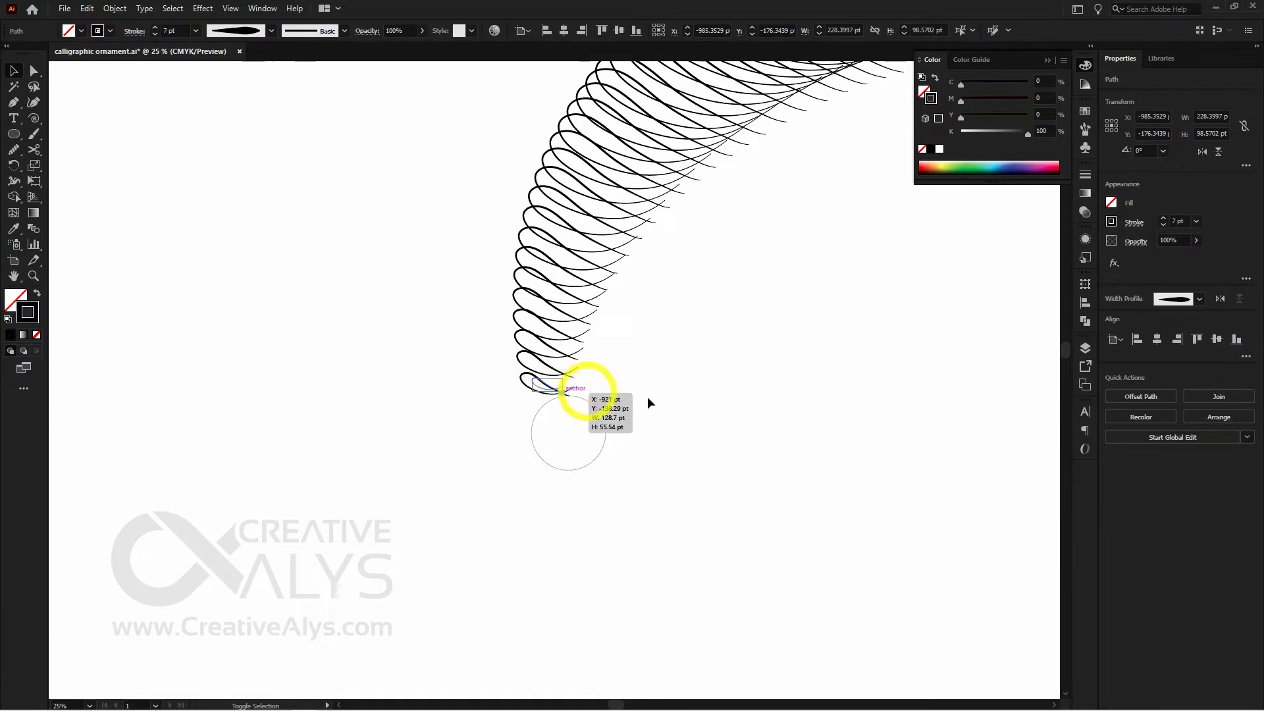
key("ctrl+minus")
key("ctrl+minus")
left_click(706, 428)
Step: Create a copy of the reshaped blend rotated 30° about the centre of the small circle
left_click_drag(706, 428, 676, 420)
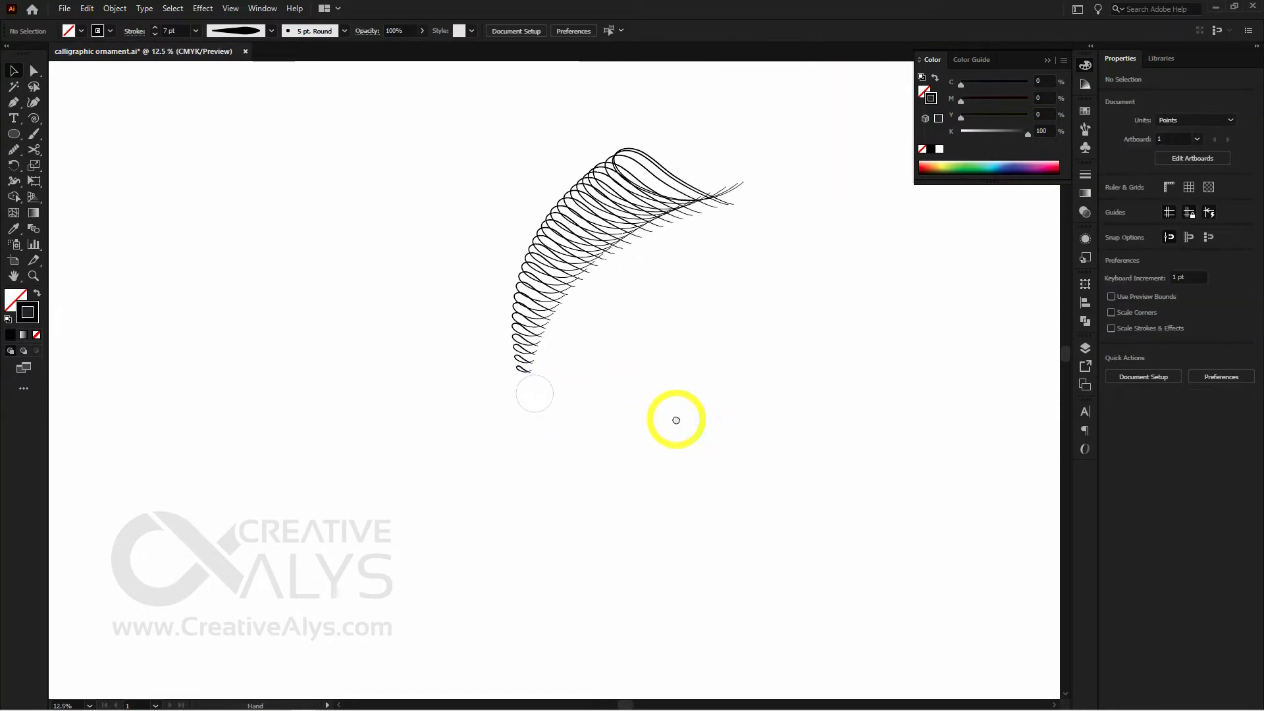
left_click(546, 289)
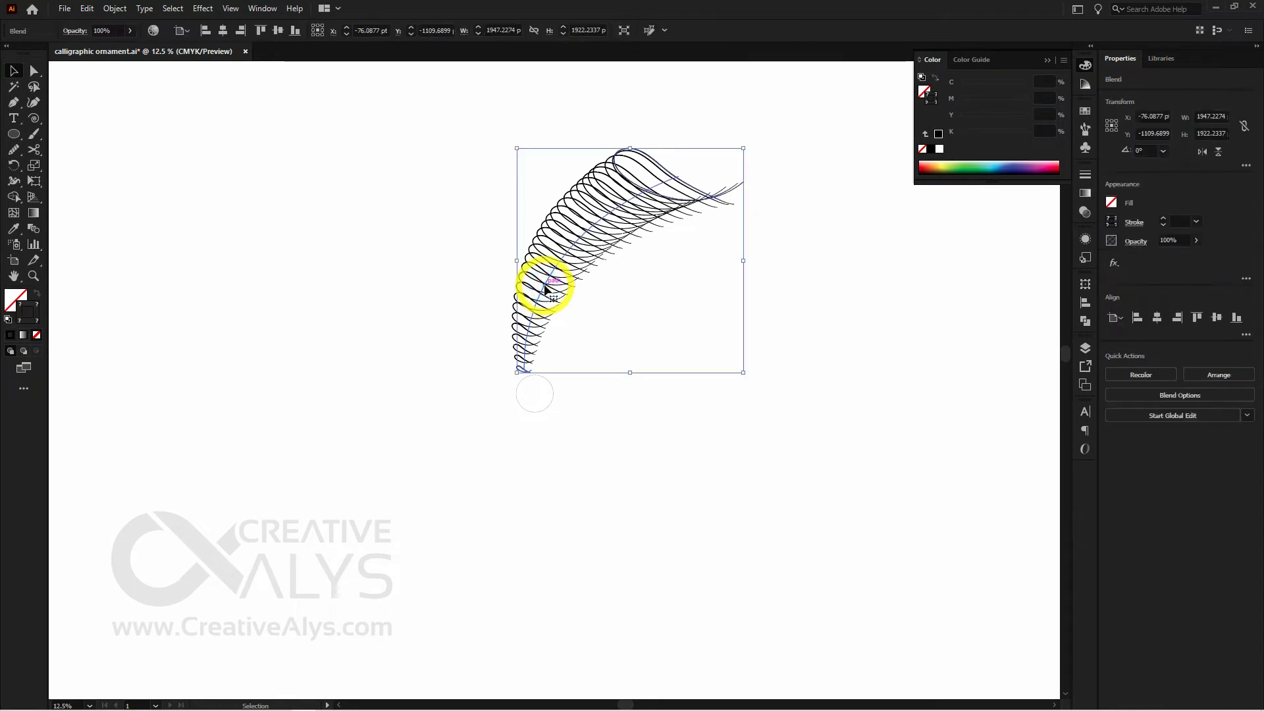
key("r")
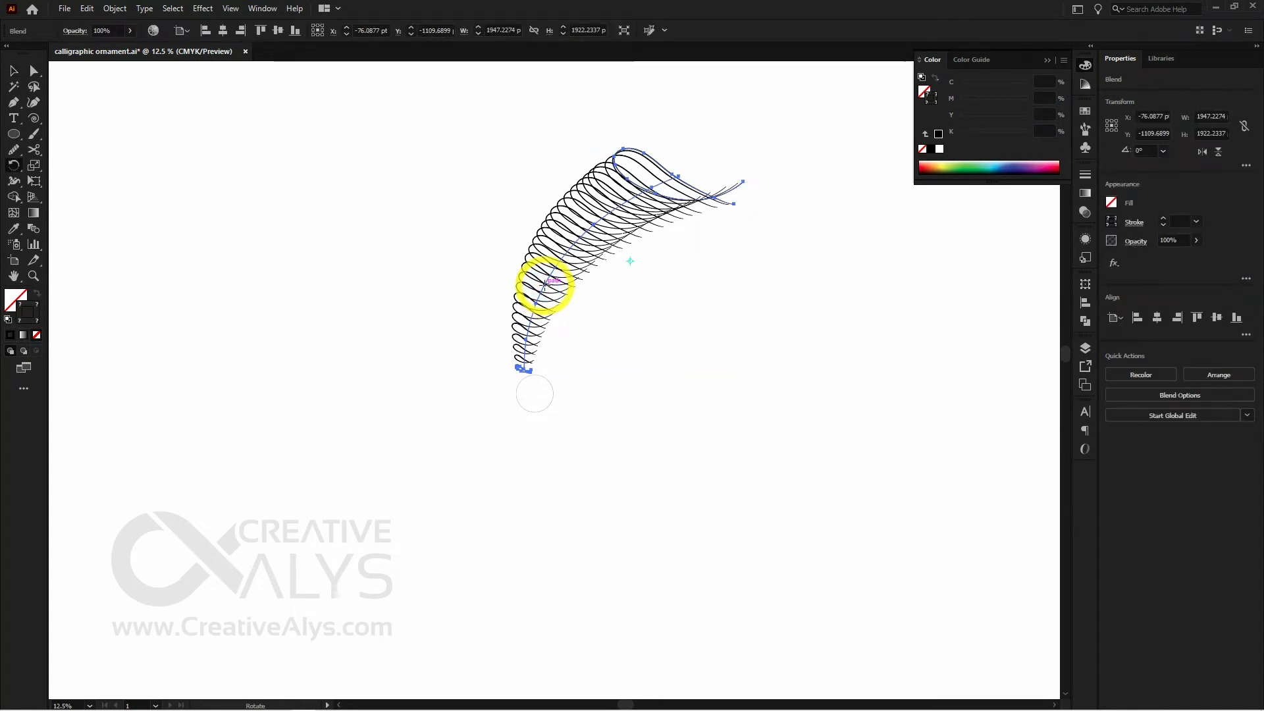
key("v")
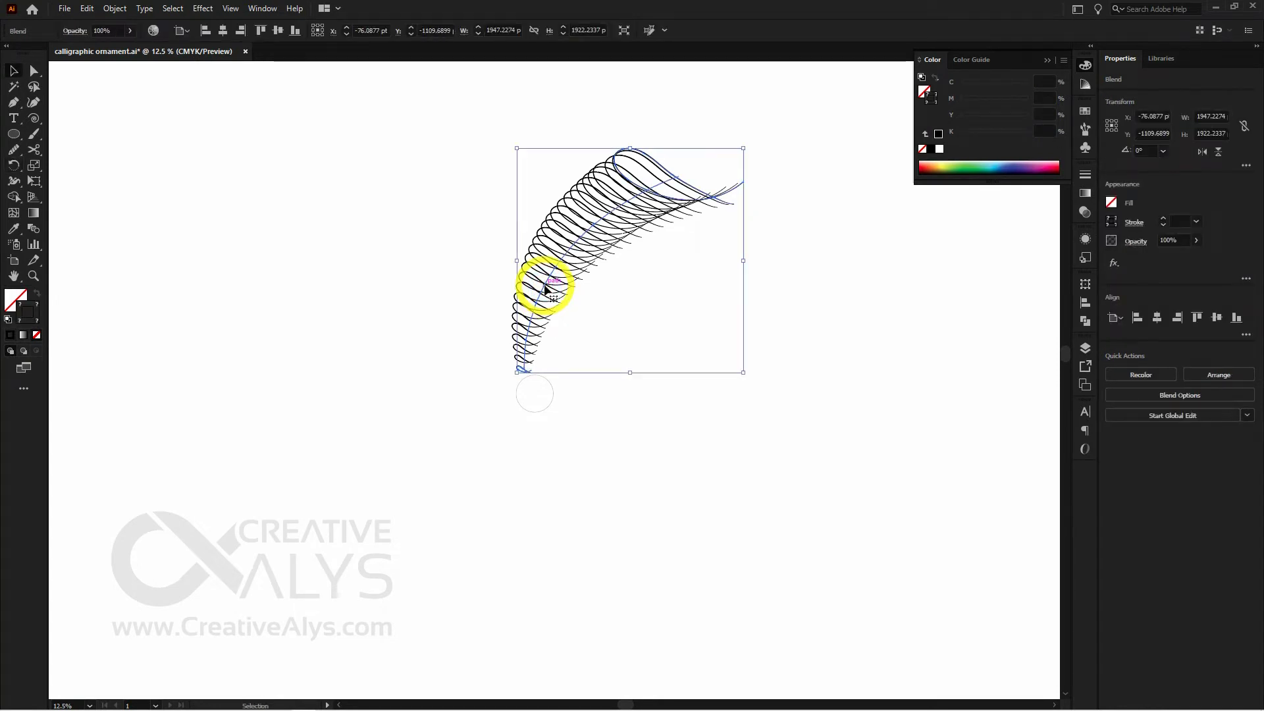
left_click(17, 170)
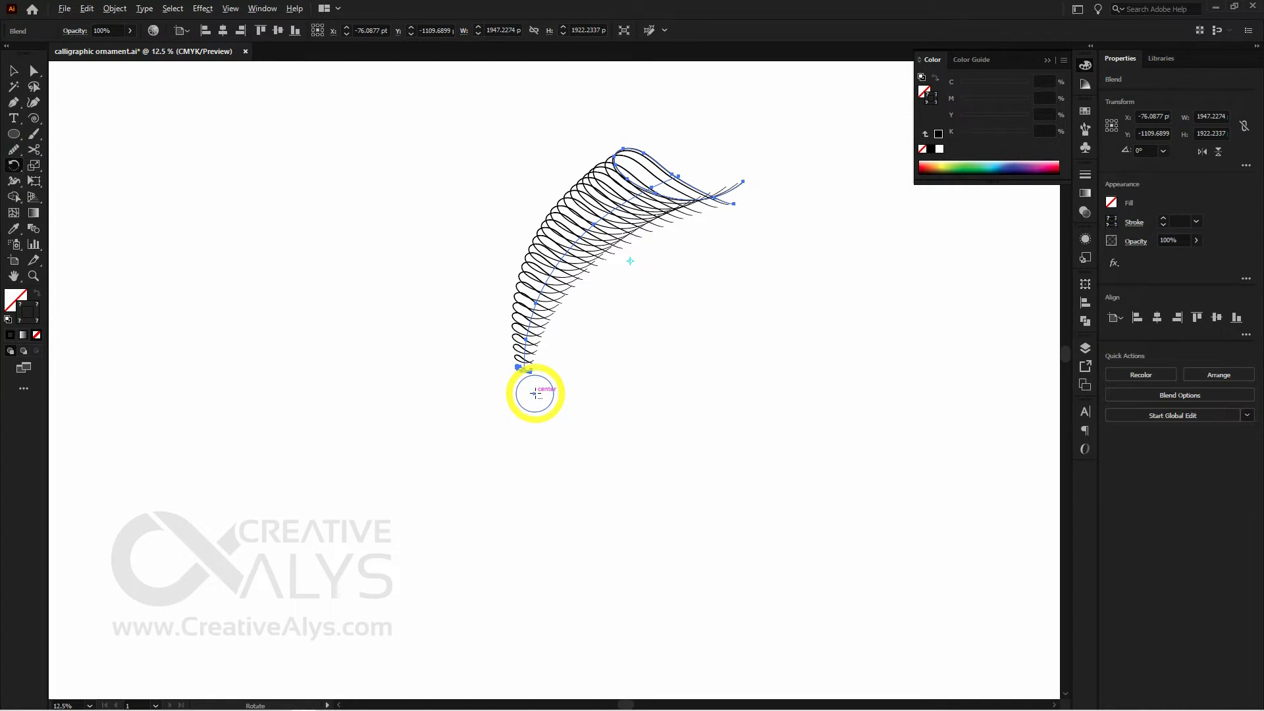
left_click(534, 393, "alt")
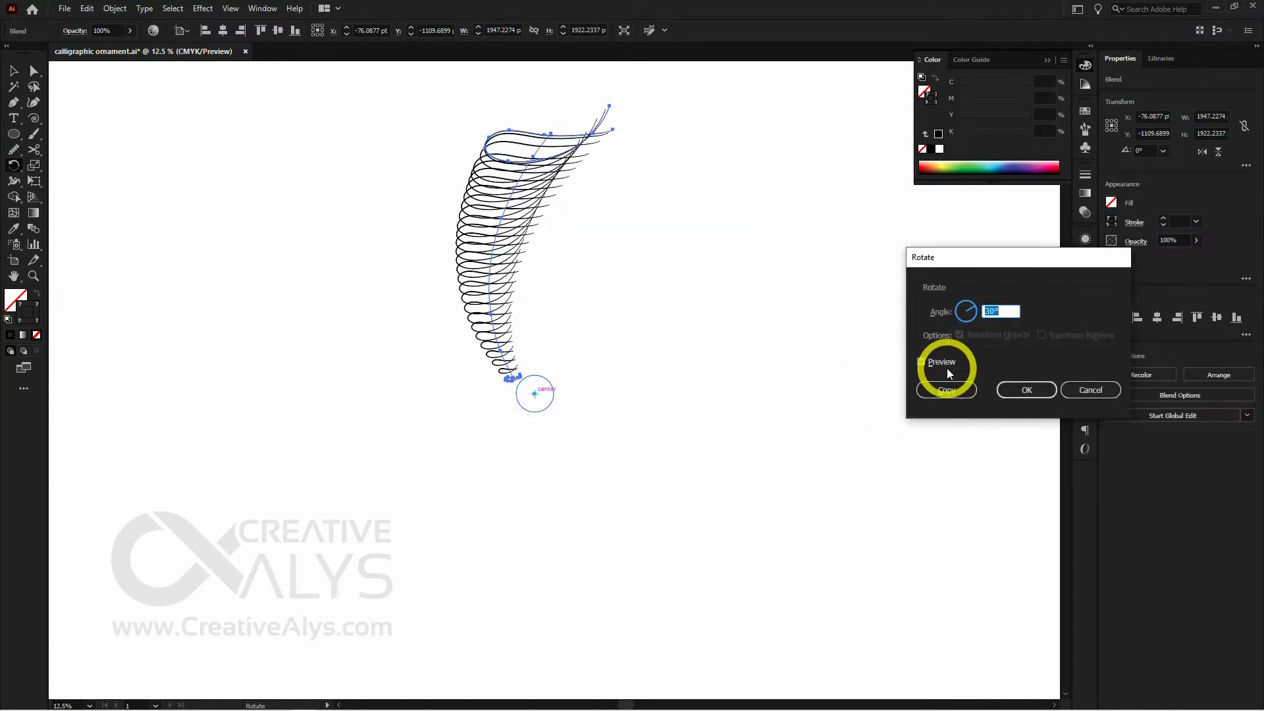
left_click_drag(1007, 312, 967, 313)
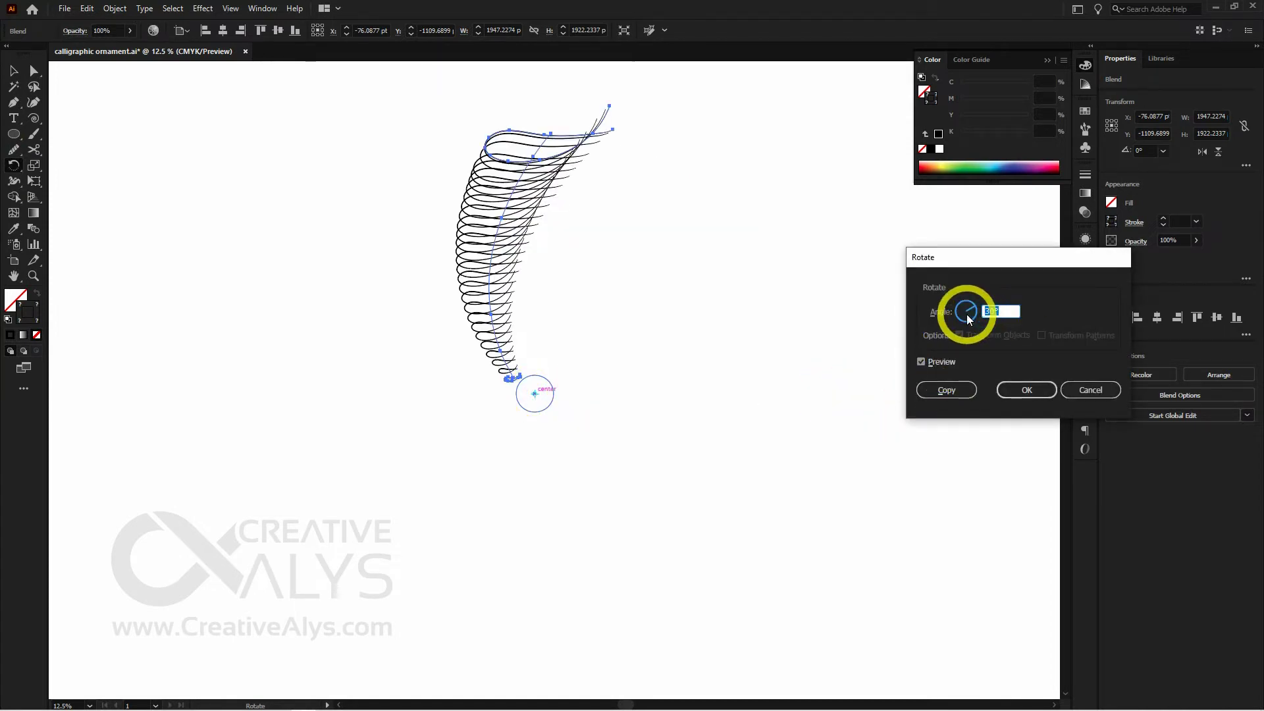
left_click(951, 393)
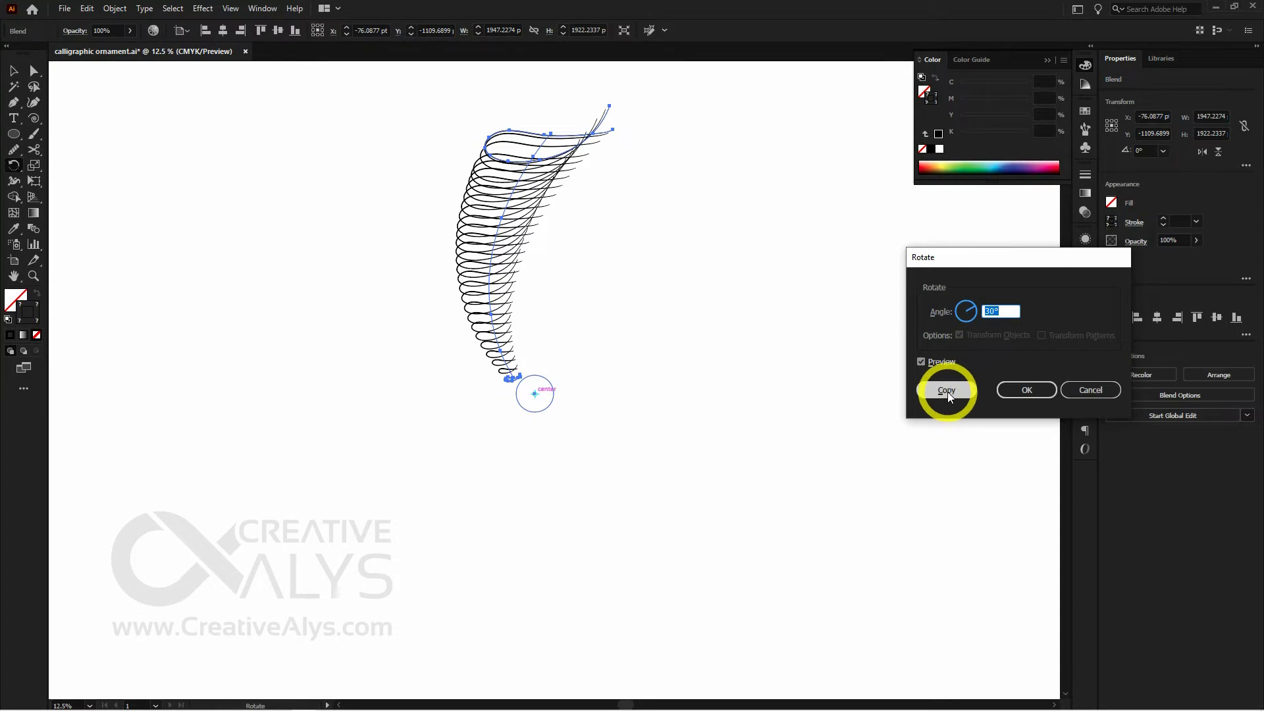
Step: Repeat the 30° rotated copy of the blend until the copies close a full ring around the small circle, and deselect
key("ctrl+d")
key("ctrl+d")
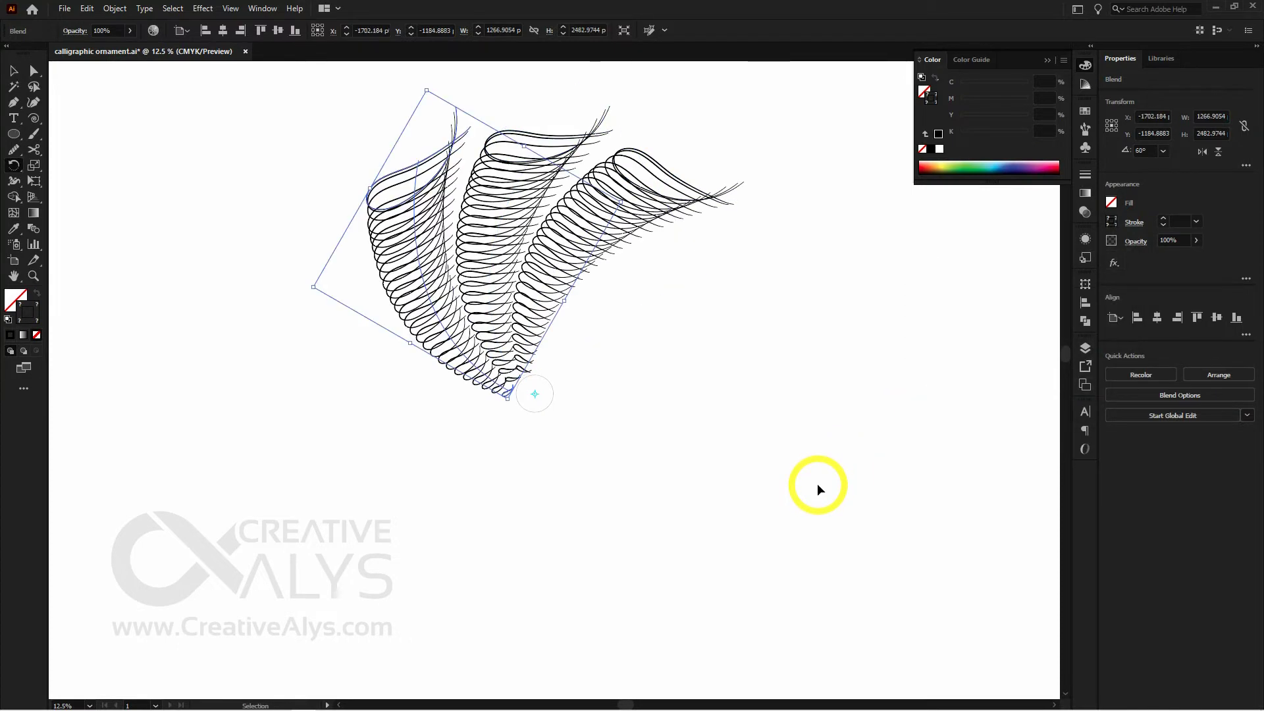
key("ctrl+d")
key("ctrl+d")
key("ctrl+d")
key("ctrl+d")
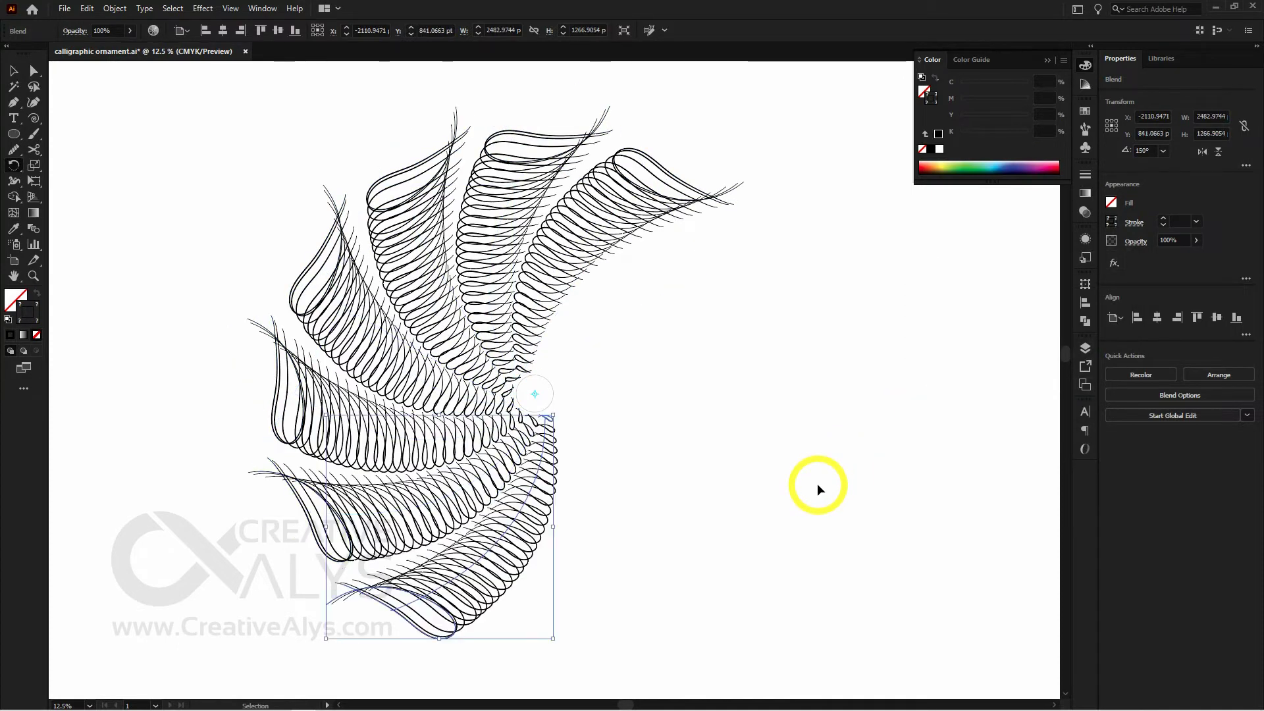
key("ctrl+d")
key("ctrl+d")
key("ctrl+d")
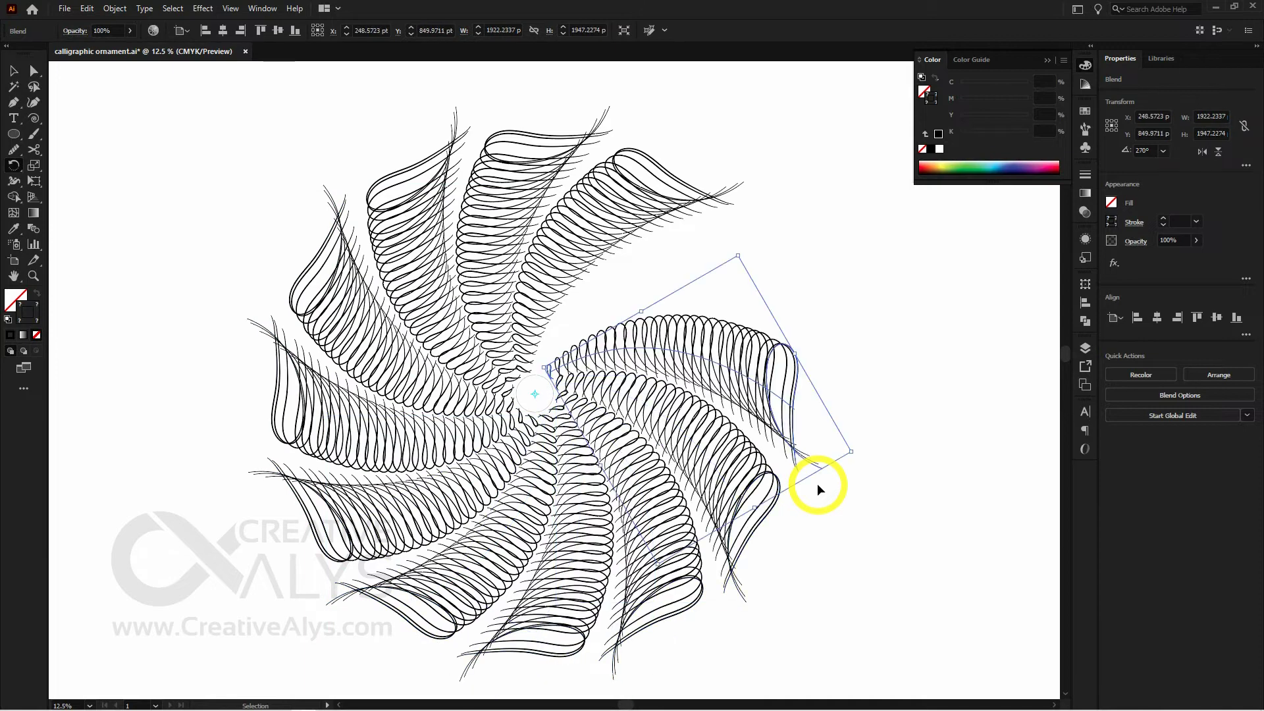
left_click(914, 501)
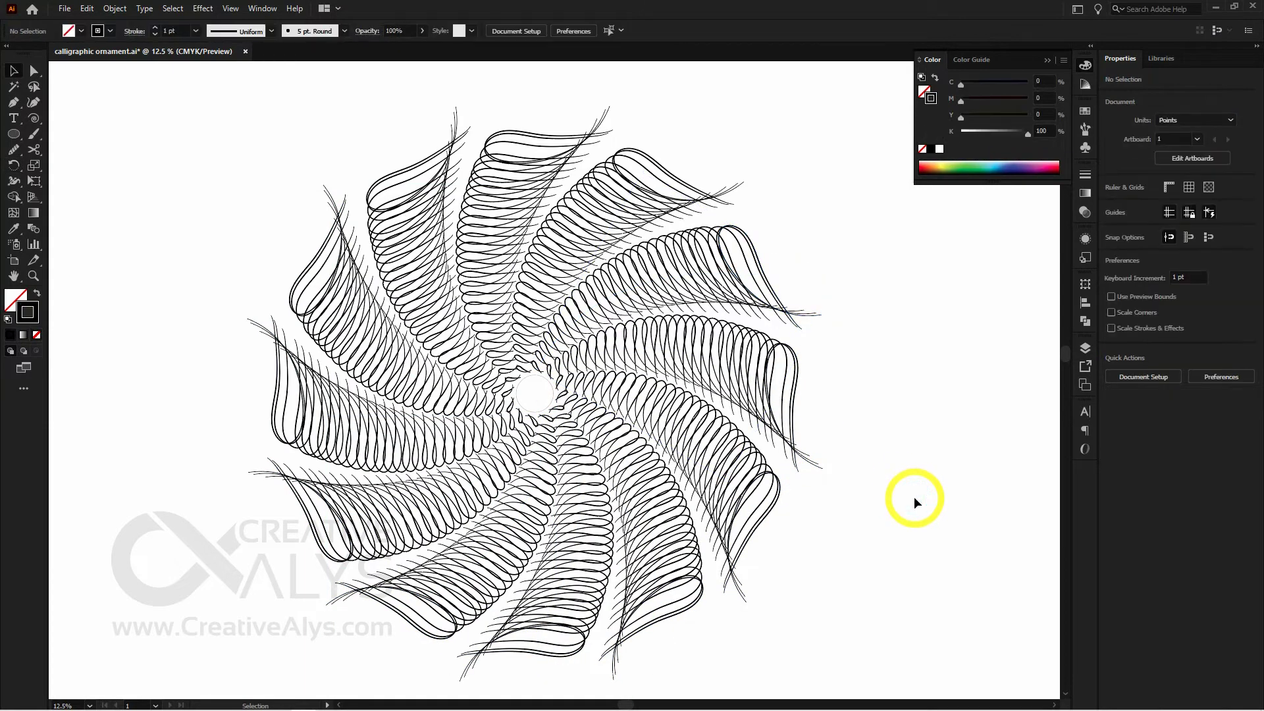
Step: Swap the central circle's stroke for a black fill and scale it down around its centre to about 245 pt
key("ctrl+minus")
key("ctrl+0")
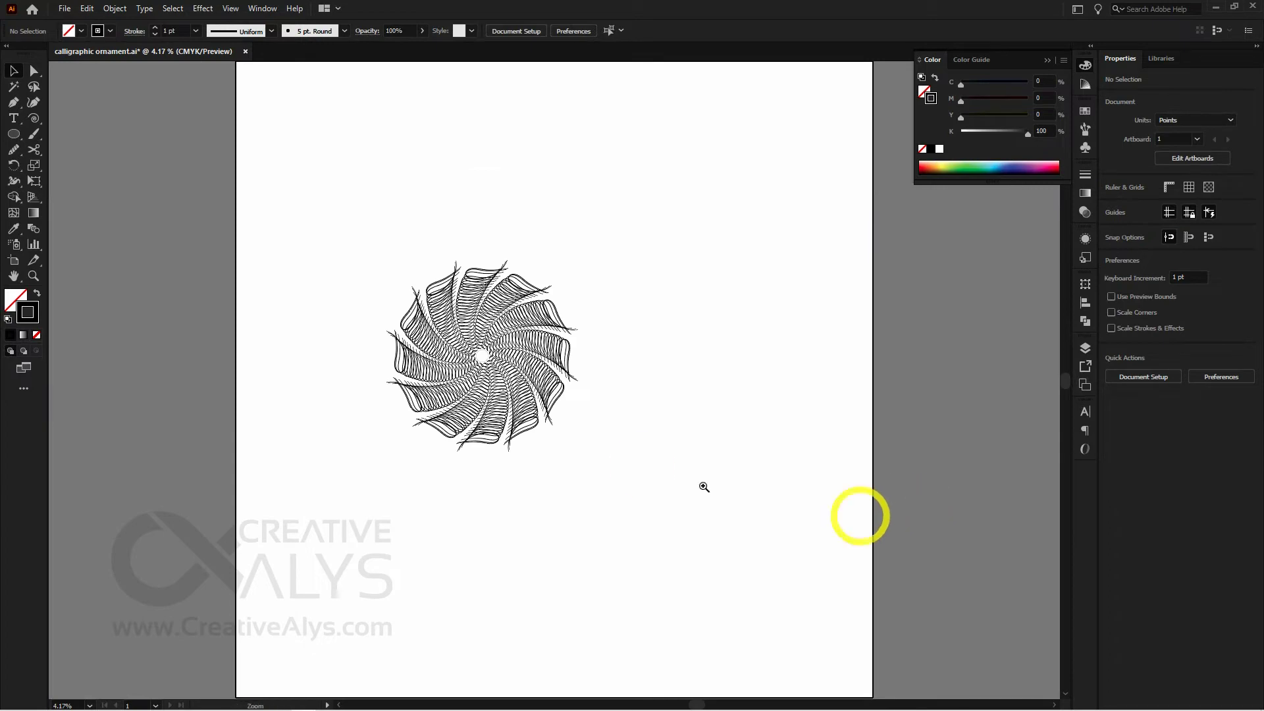
left_click(479, 386, "ctrl")
left_click(479, 385, "ctrl")
left_click(390, 358, "ctrl")
left_click_drag(869, 520, 790, 541)
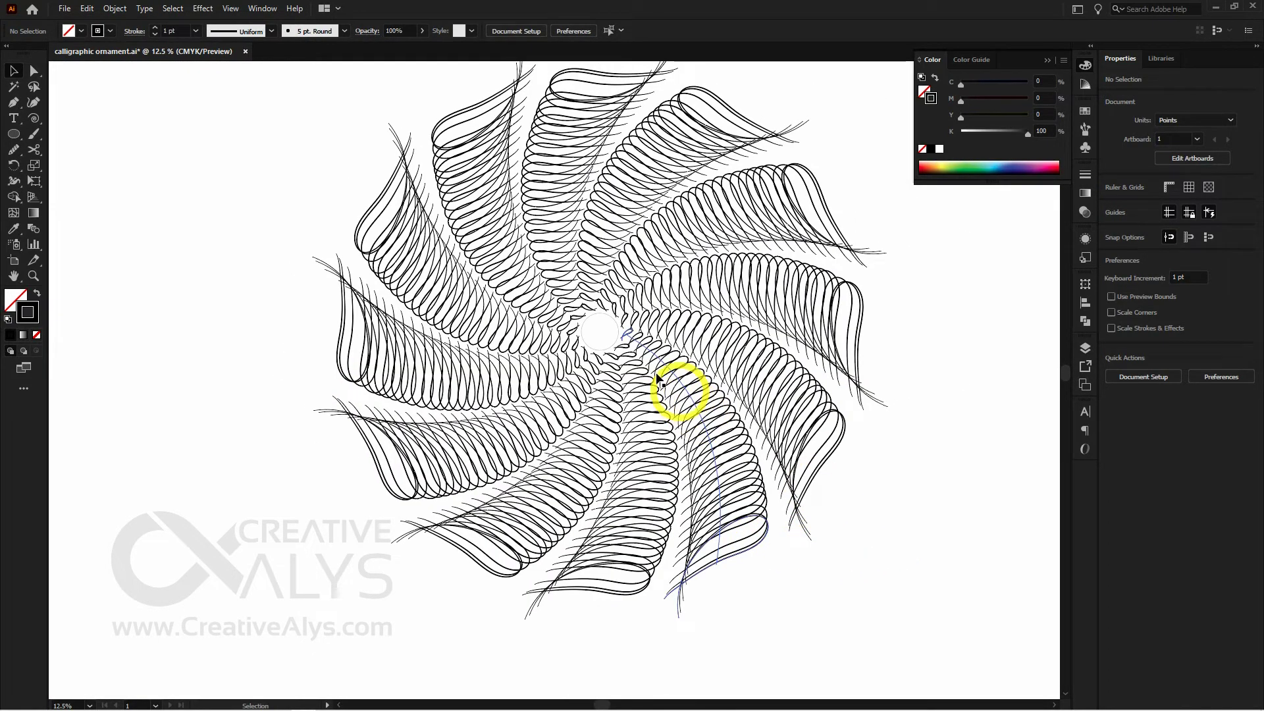
left_click(618, 336)
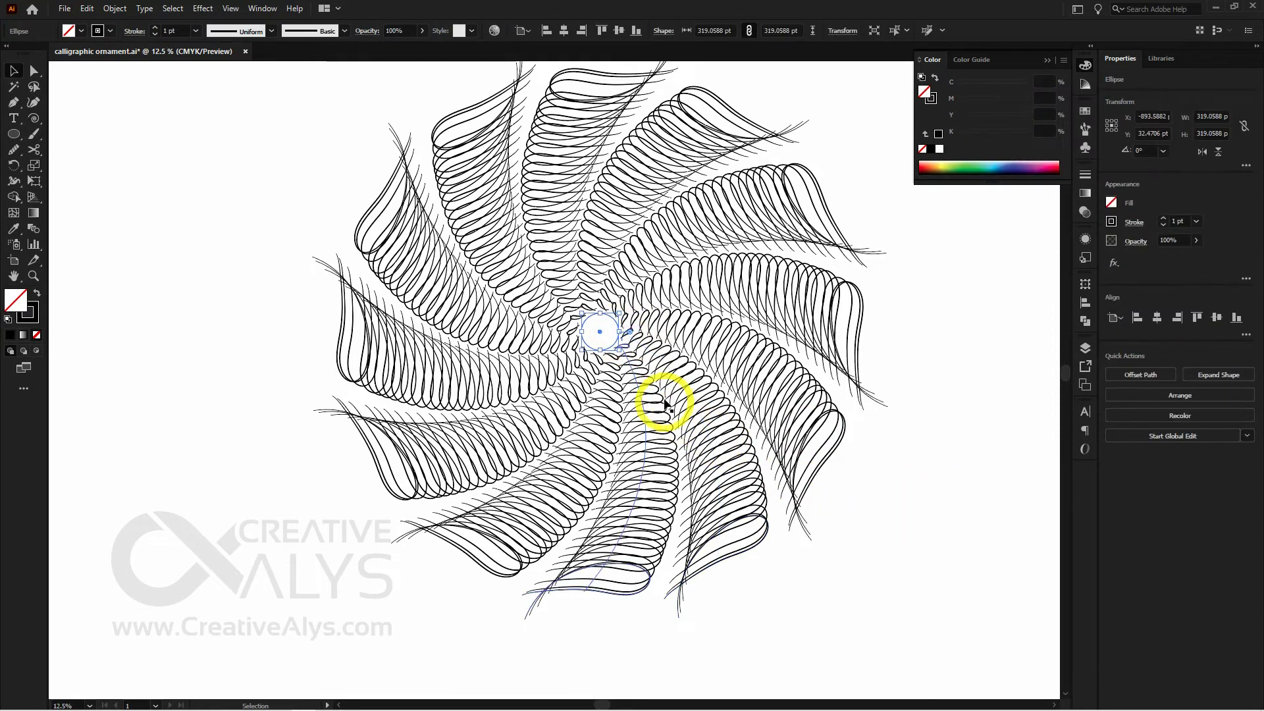
key("shift+x")
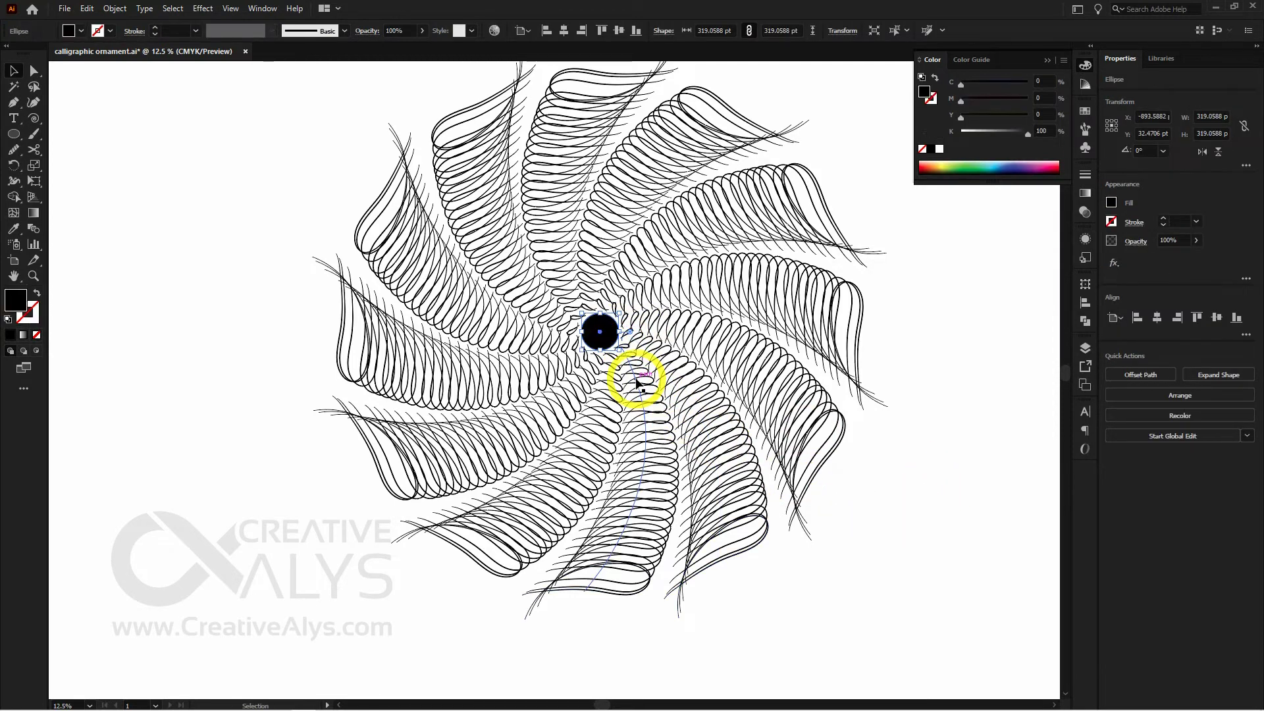
left_click_drag(618, 350, 614, 347)
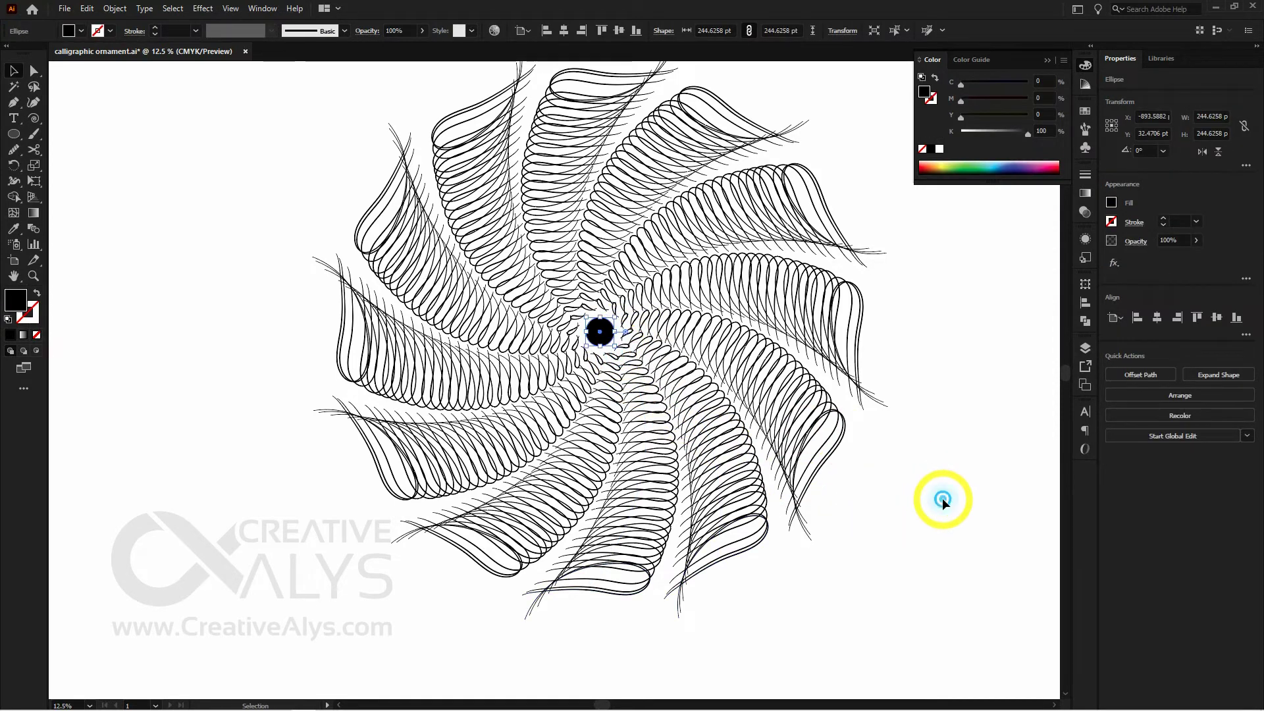
left_click(944, 500)
key("space")
left_click_drag(946, 503, 928, 513)
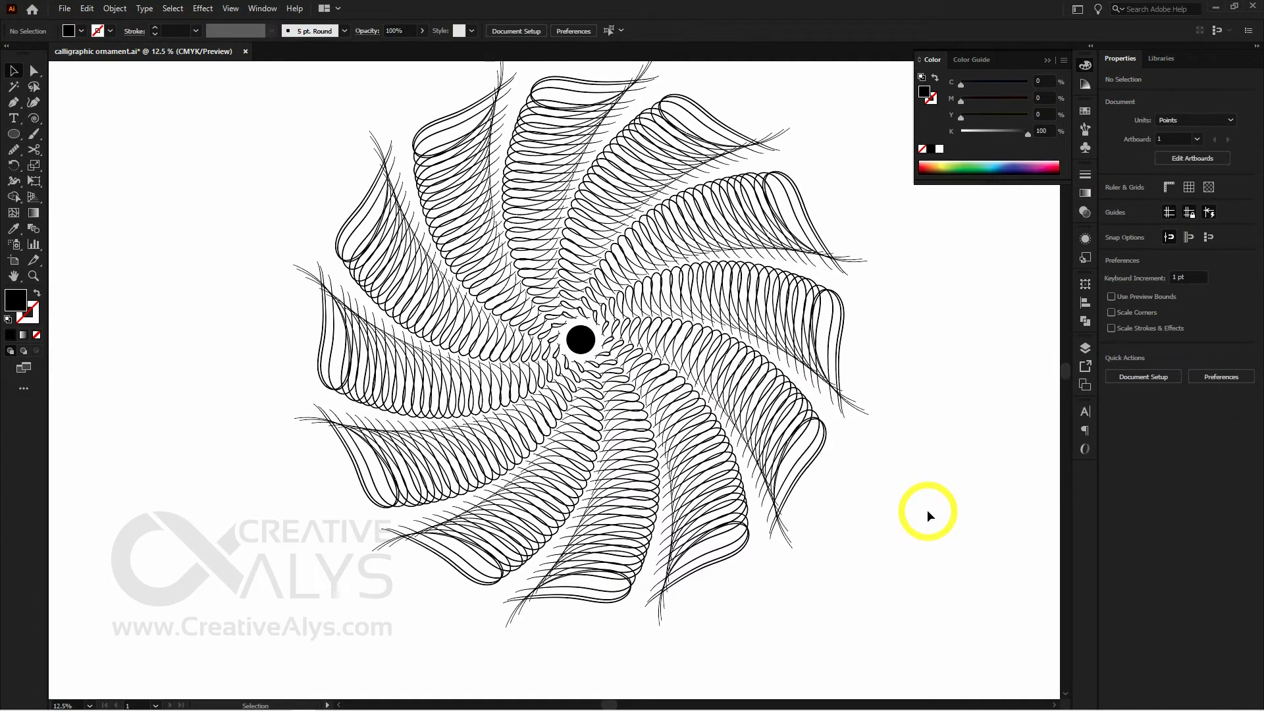
Step: Undo the circle's resizing and fill and all the rotated copies, back to the single blend above the circle
key("ctrl+z")
key("ctrl+z")
key("ctrl+z")
key("ctrl+z")
key("ctrl+z")
key("ctrl+z")
key("ctrl+z")
key("ctrl+z")
key("ctrl+z")
key("ctrl+z")
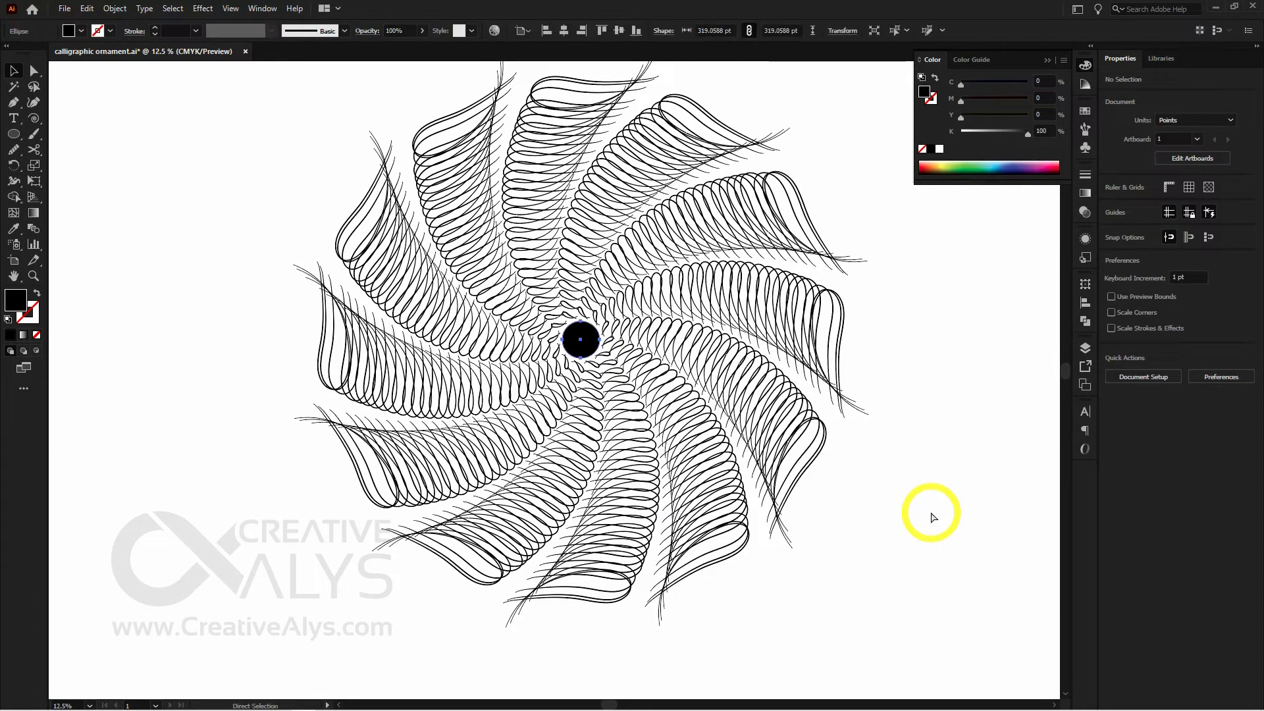
key("ctrl+z")
key("ctrl+z")
key("ctrl+z")
key("ctrl+z")
key("ctrl+z")
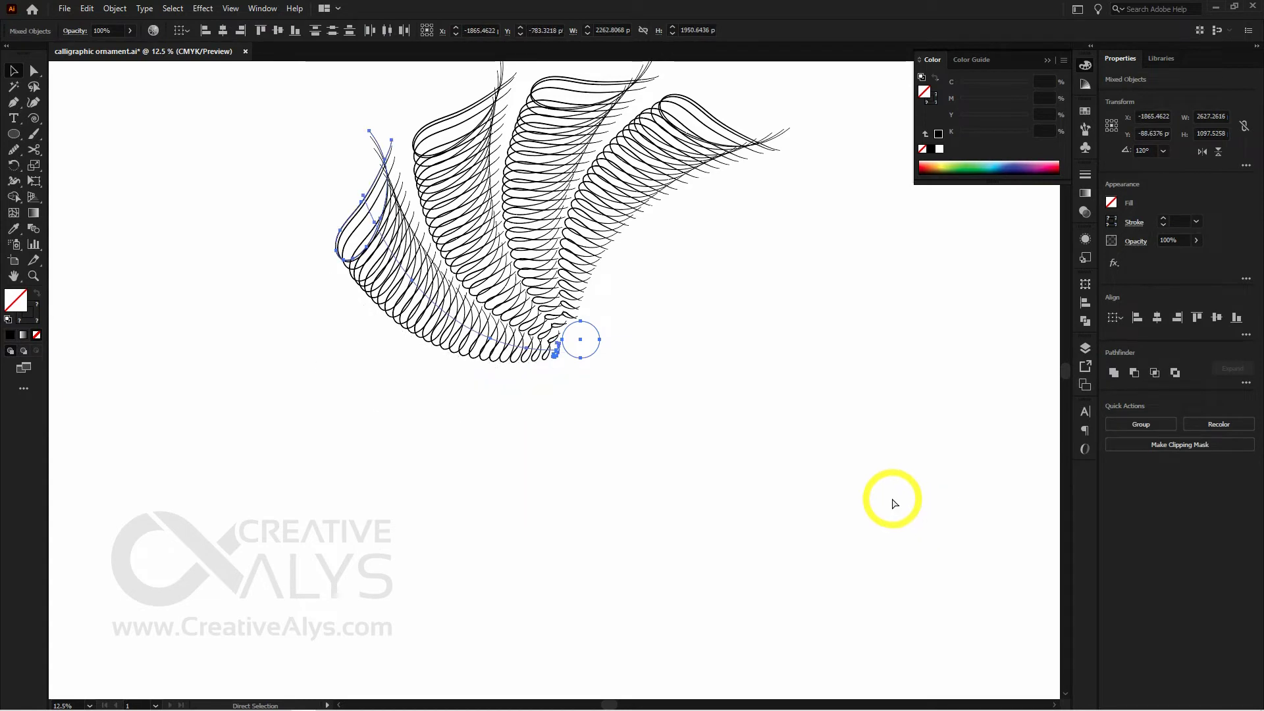
Step: Scale down the small looped curve at the blend's lower end further into a tiny loop and deselect it
key("ctrl+space")
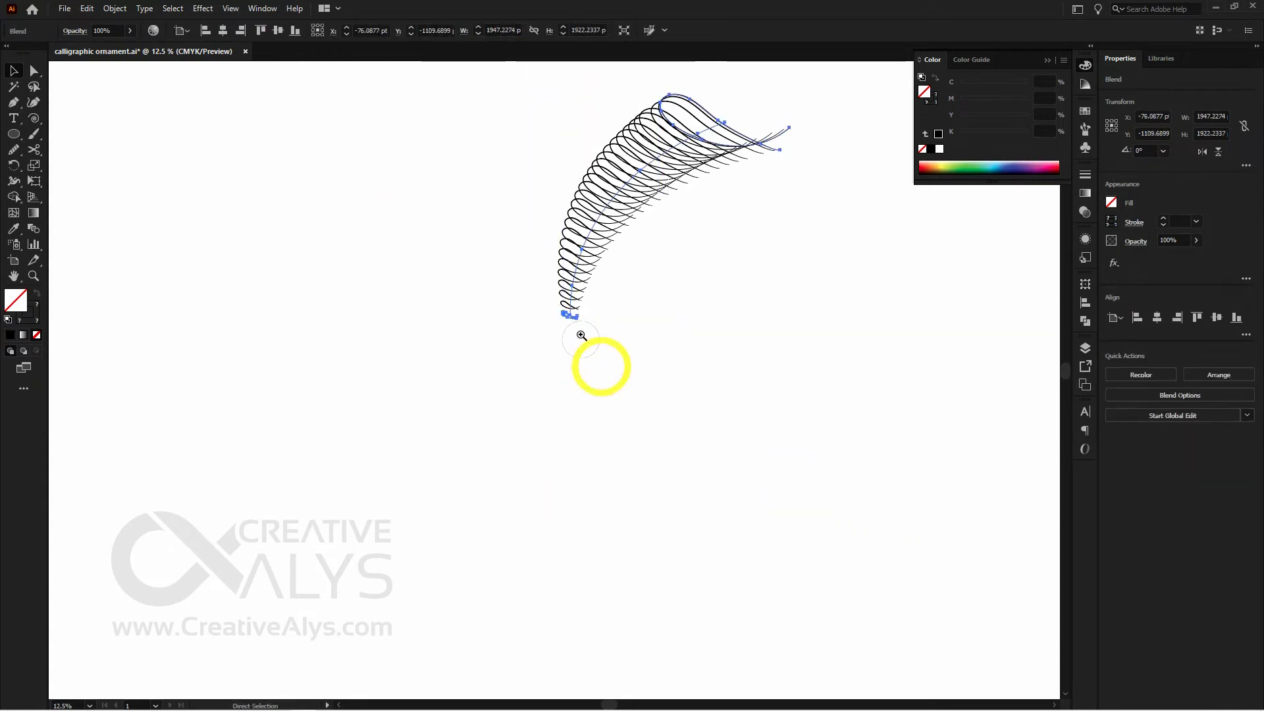
left_click(578, 316, "ctrl")
left_click(577, 317, "ctrl")
left_click(622, 506)
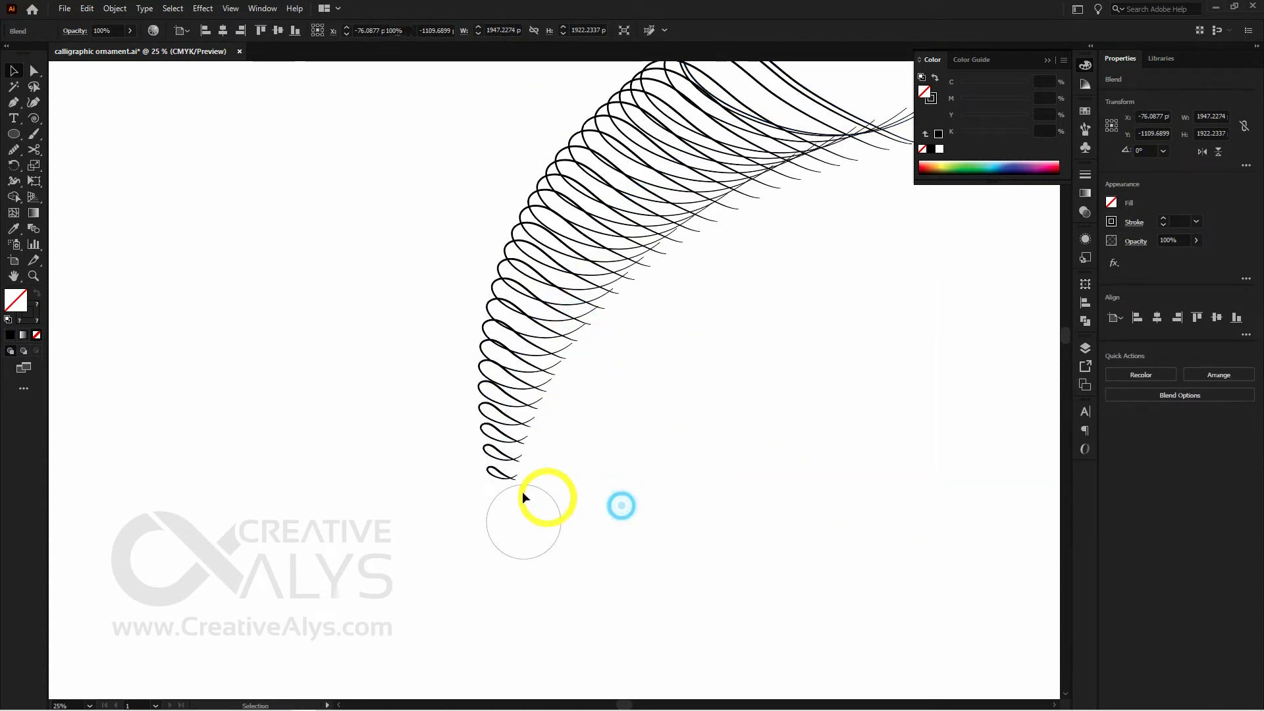
left_click(508, 478, "ctrl")
left_click_drag(520, 482, 513, 480)
left_click(650, 483)
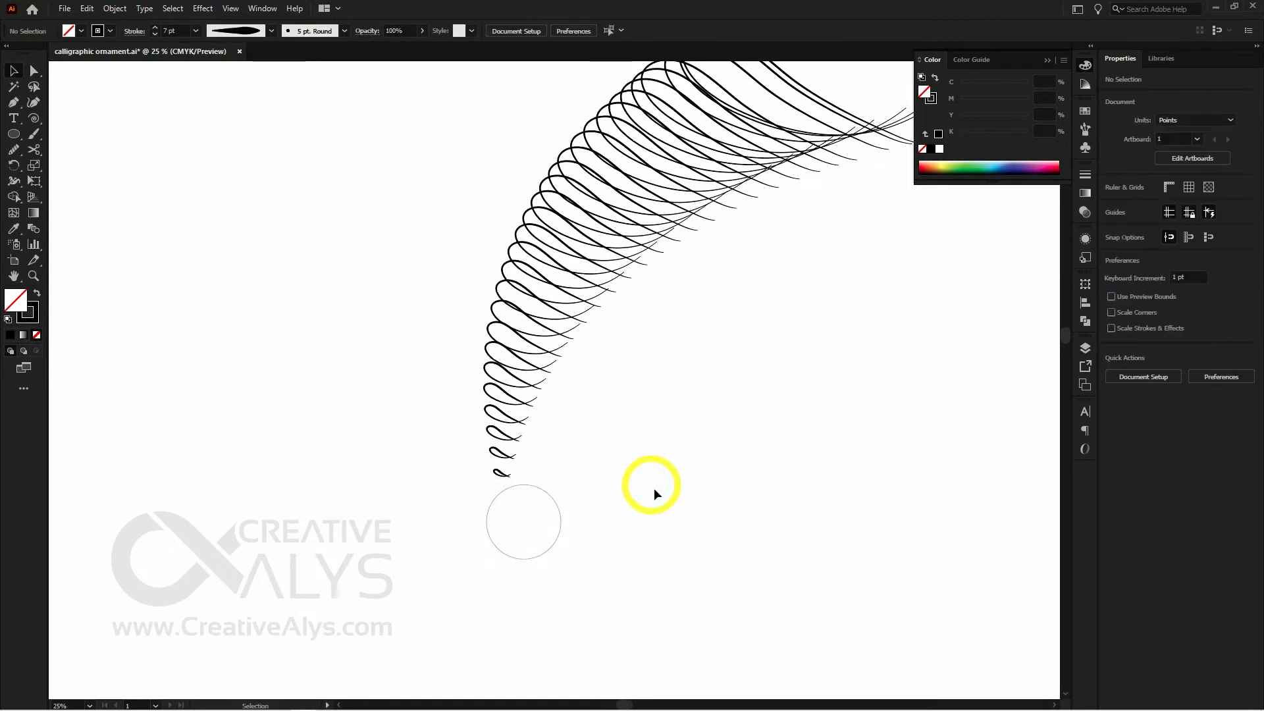
Step: Create a copy of the reshaped blend rotated 30° about the centre of the small circle
key("ctrl+minus")
key("ctrl+minus")
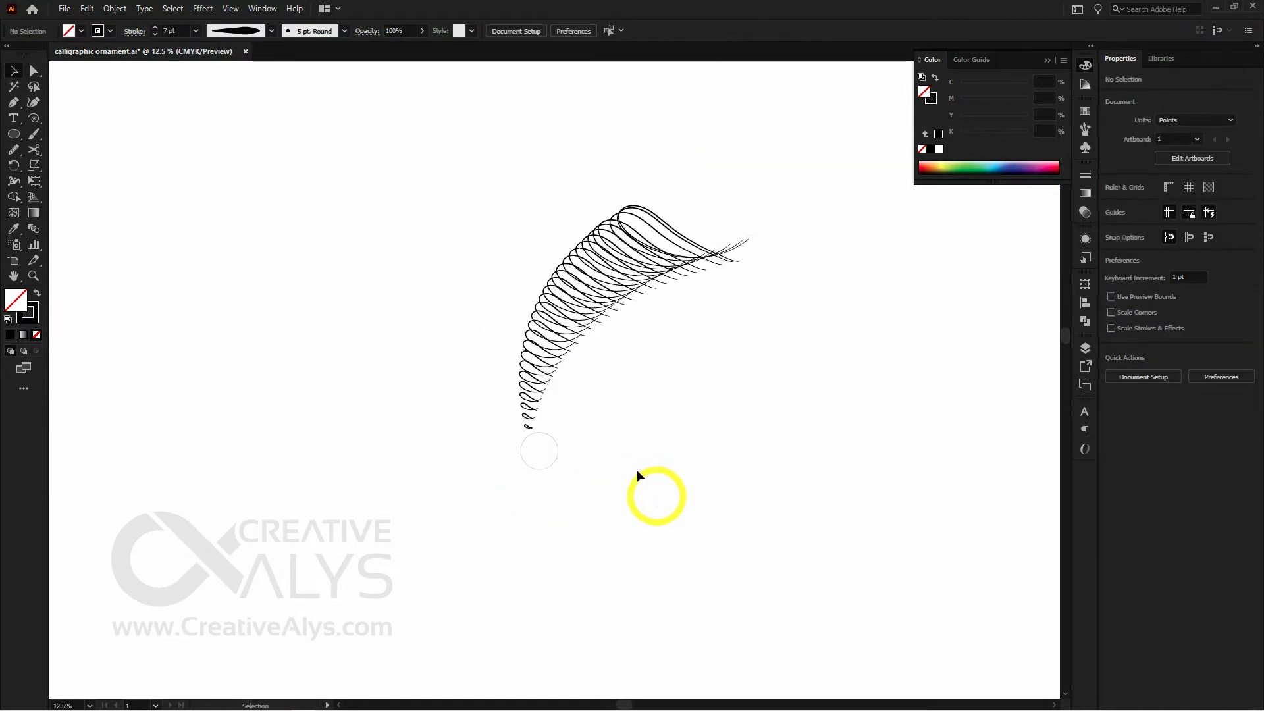
left_click(551, 338)
key("r")
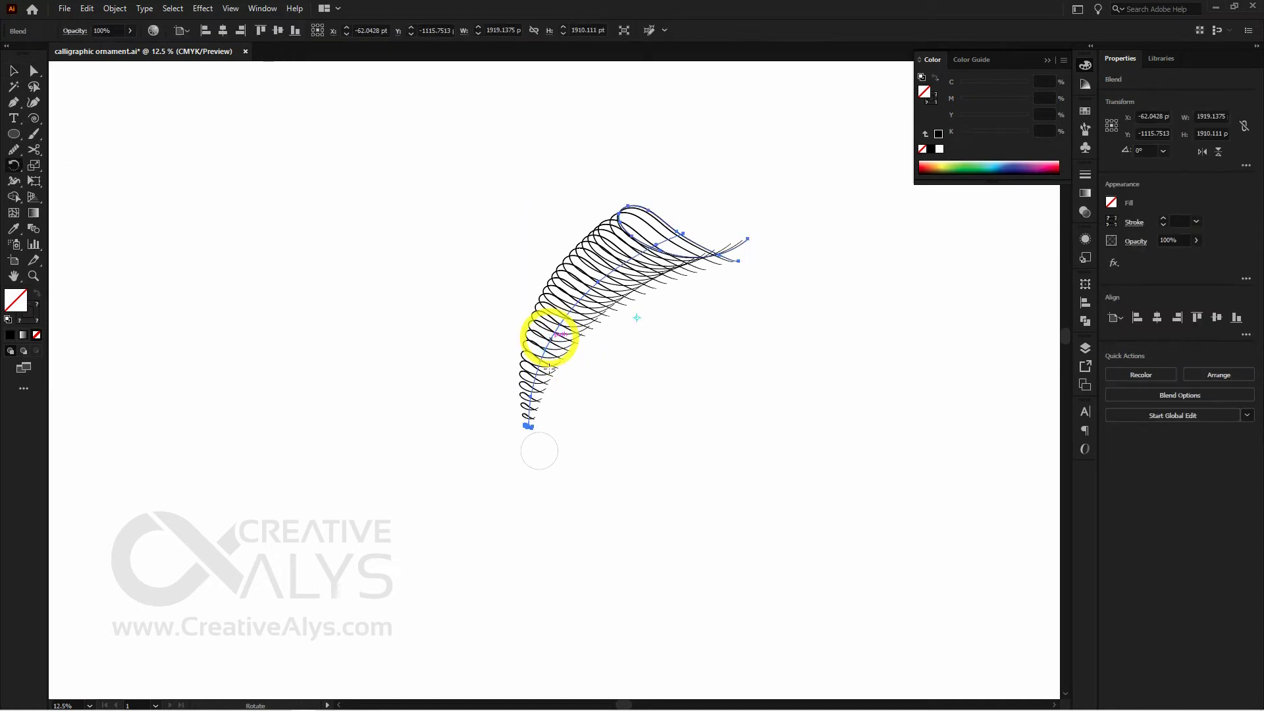
left_click(539, 451, "alt")
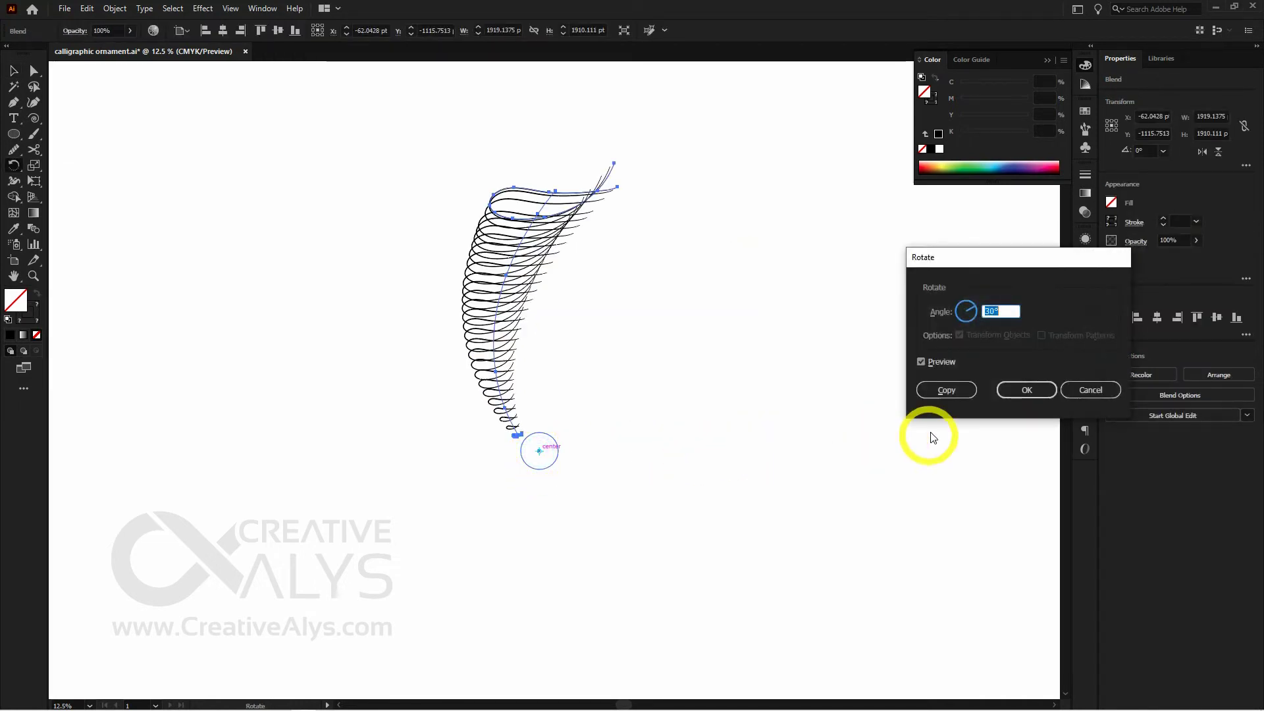
left_click(959, 393)
Step: Repeat the 30° rotated copy until the reshaped blends form a complete ring around the circle, and deselect
key("ctrl+d")
key("ctrl+d")
key("ctrl+d")
key("ctrl+d")
key("ctrl+d")
key("ctrl+d")
key("ctrl+d")
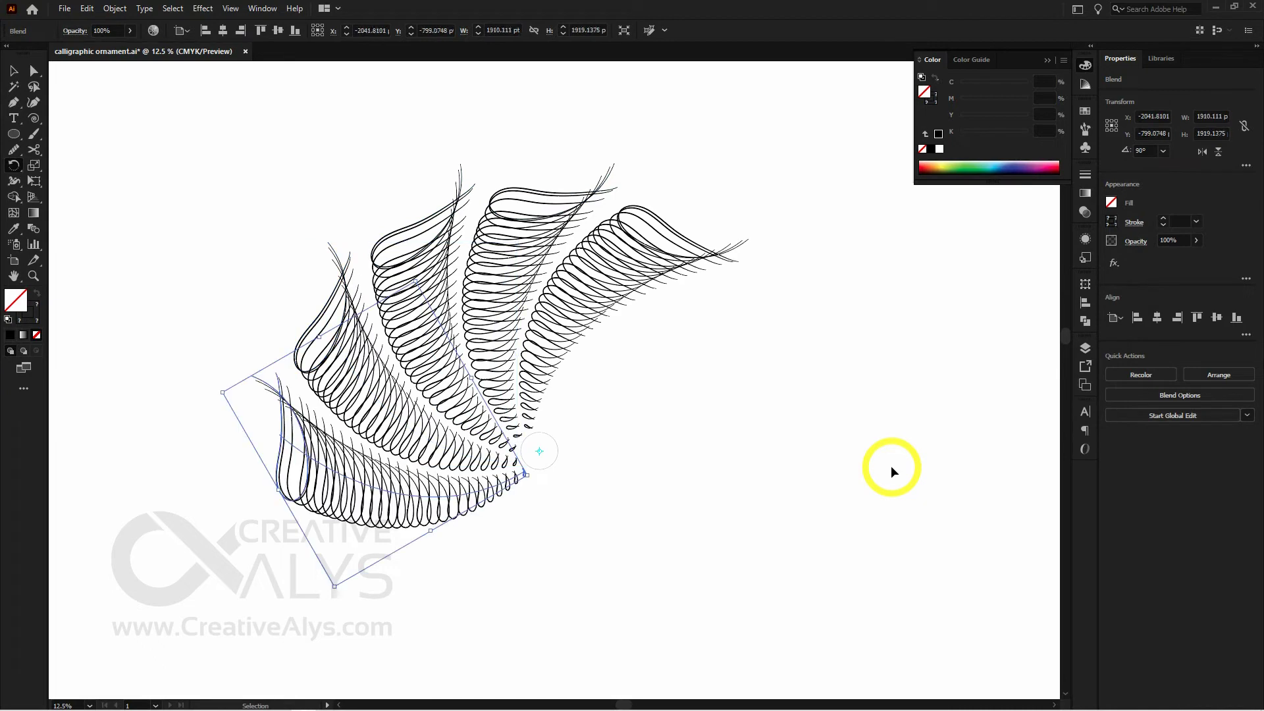
key("ctrl+d")
key("ctrl+d")
key("ctrl+d")
key("ctrl+d")
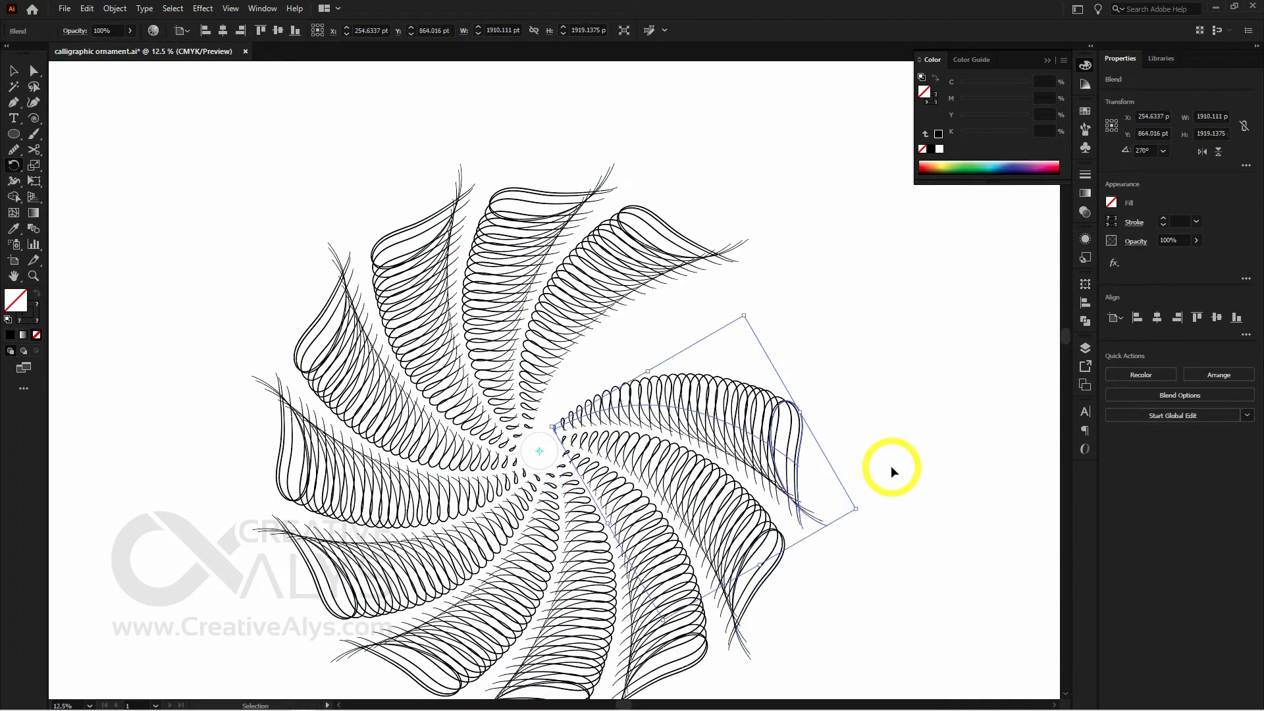
key("v")
left_click(899, 472)
Step: Turn the central circle's black stroke into a fill, scale it down around its centre to about 274 pt, and deselect it
left_click_drag(888, 495, 914, 434)
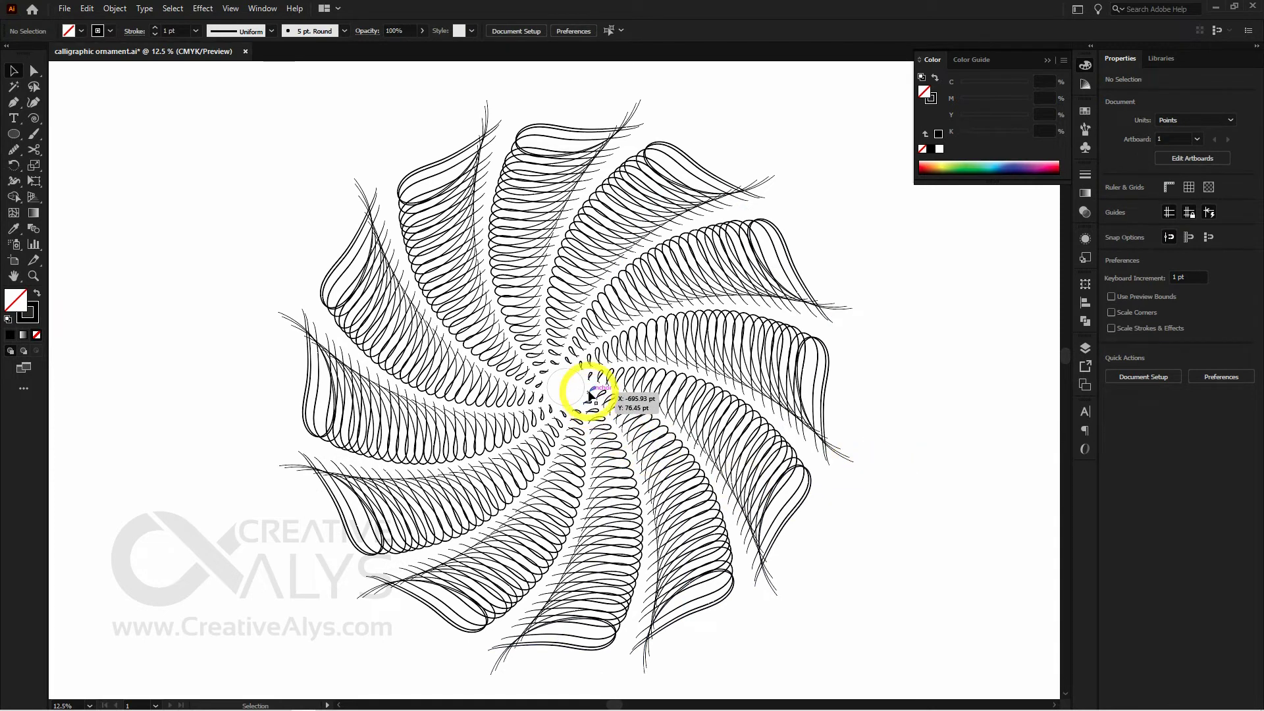
left_click(572, 385)
key("shift+x")
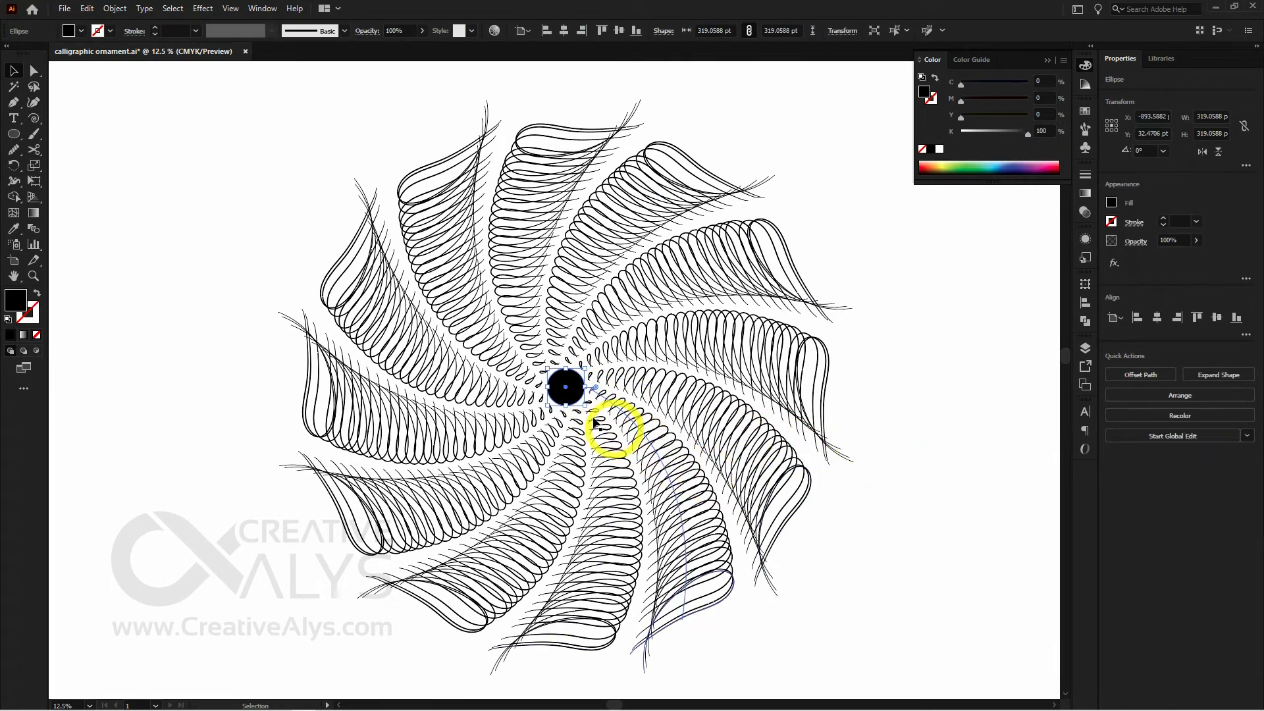
left_click_drag(580, 407, 581, 402)
key("ctrl+minus")
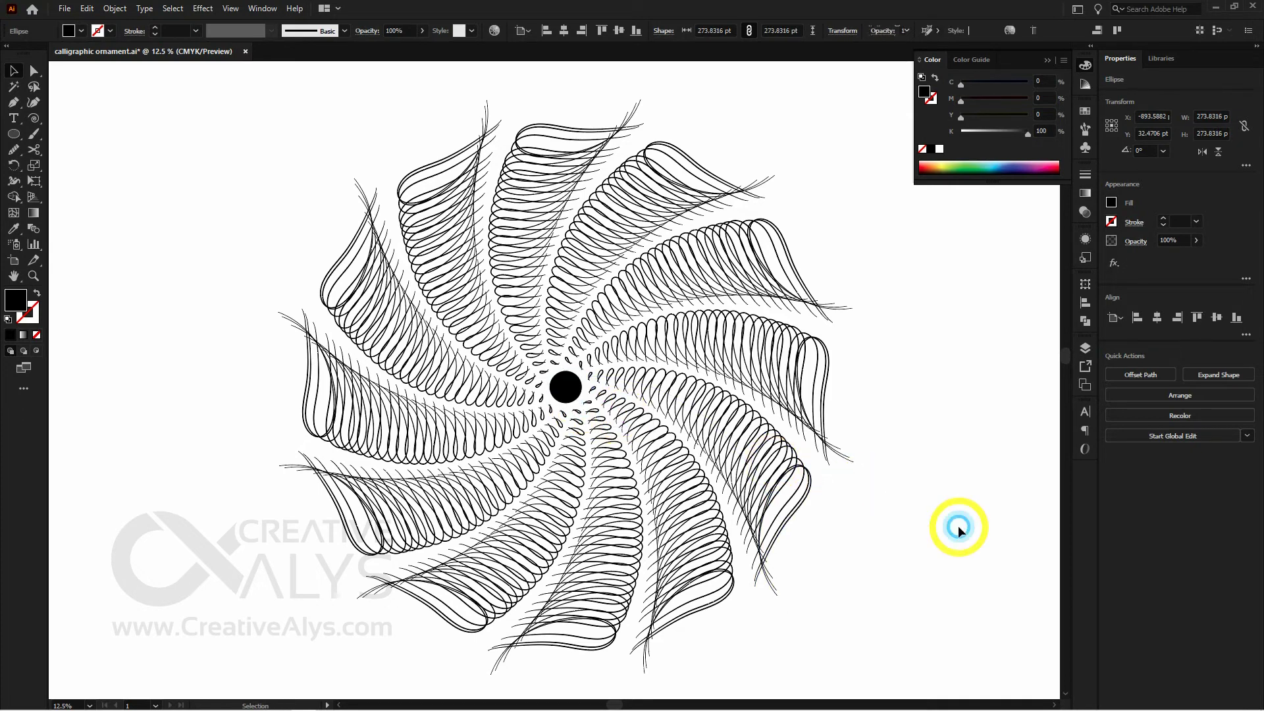
left_click(957, 525)
left_click_drag(869, 536, 932, 503)
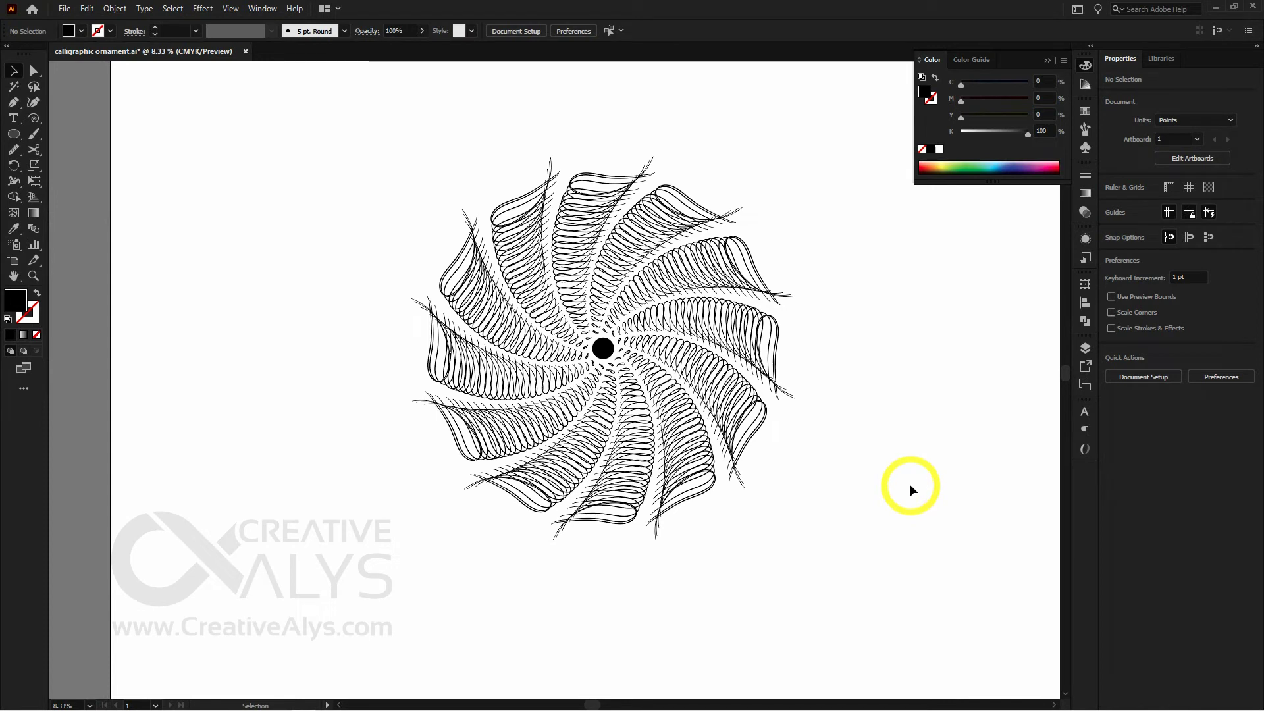
Step: Move the black circle horizontally out of the ornament's centre to the empty area on the ring's right, and deselect it
left_click(601, 350)
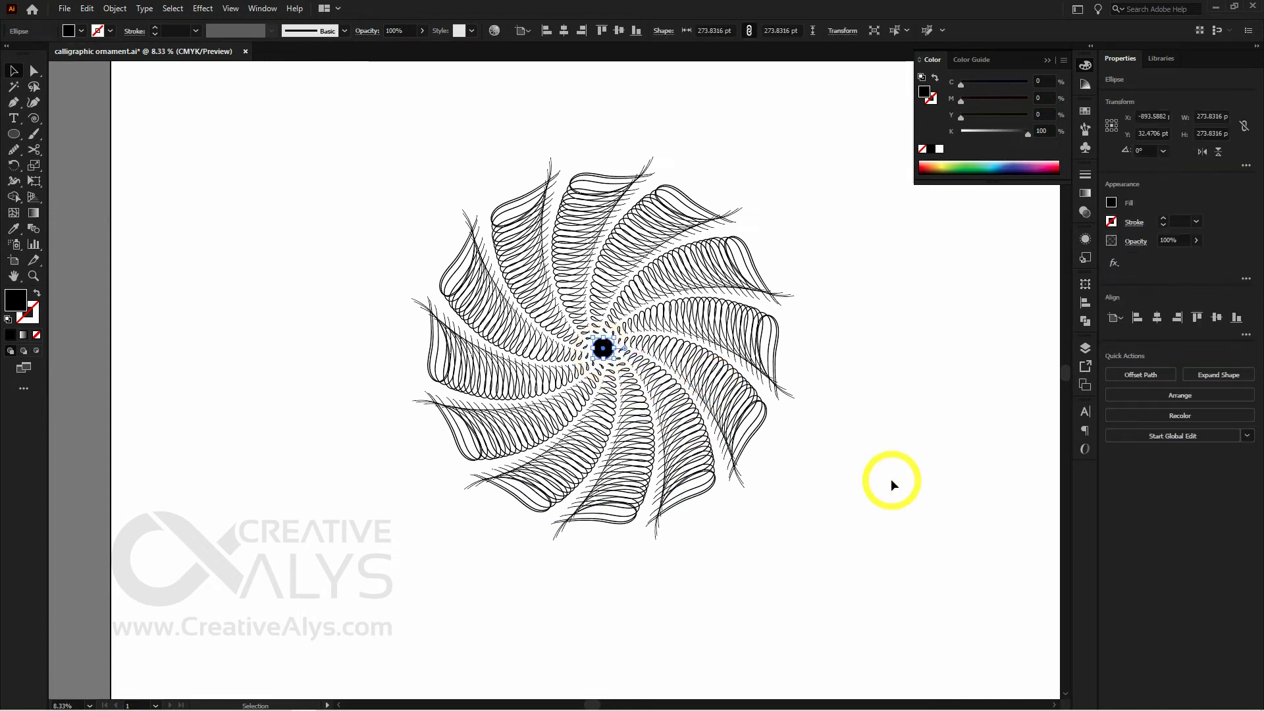
left_click(890, 479)
left_click_drag(602, 348, 943, 347)
left_click(898, 502)
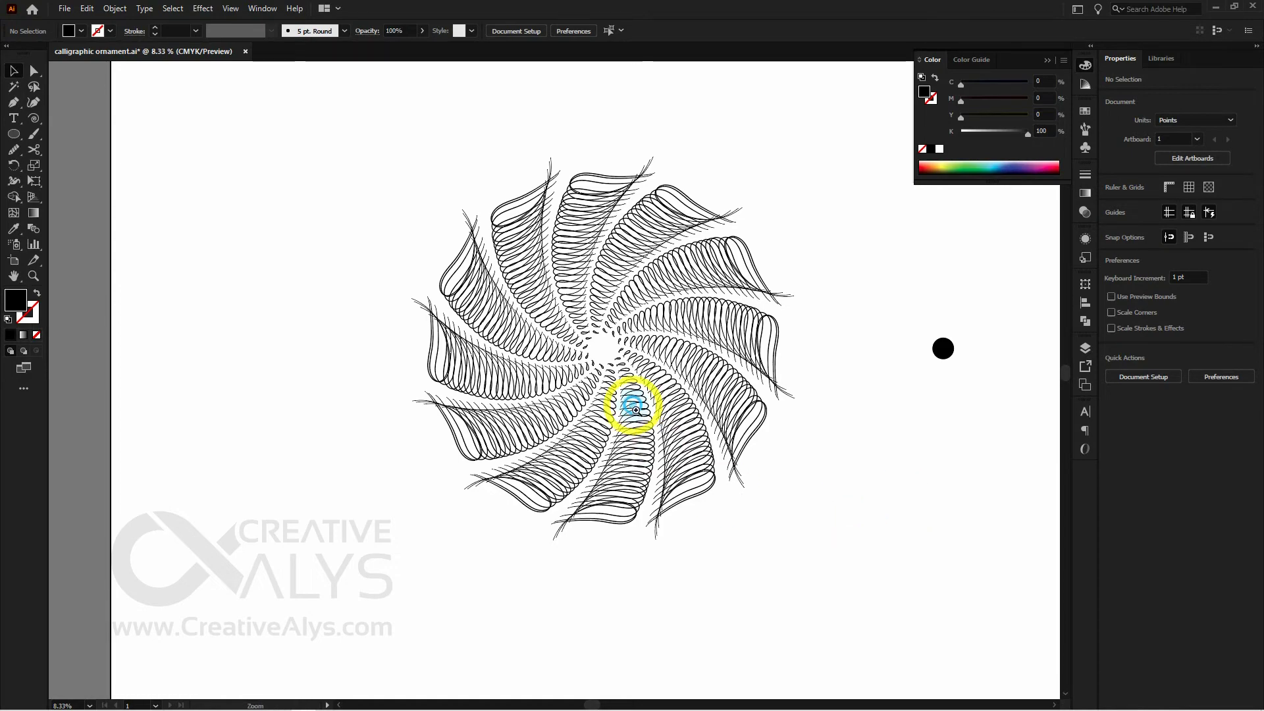
Step: Group all the rotated blends of the ring, leaving out the black circle, and deselect the group
scroll(632, 395, "up", 2)
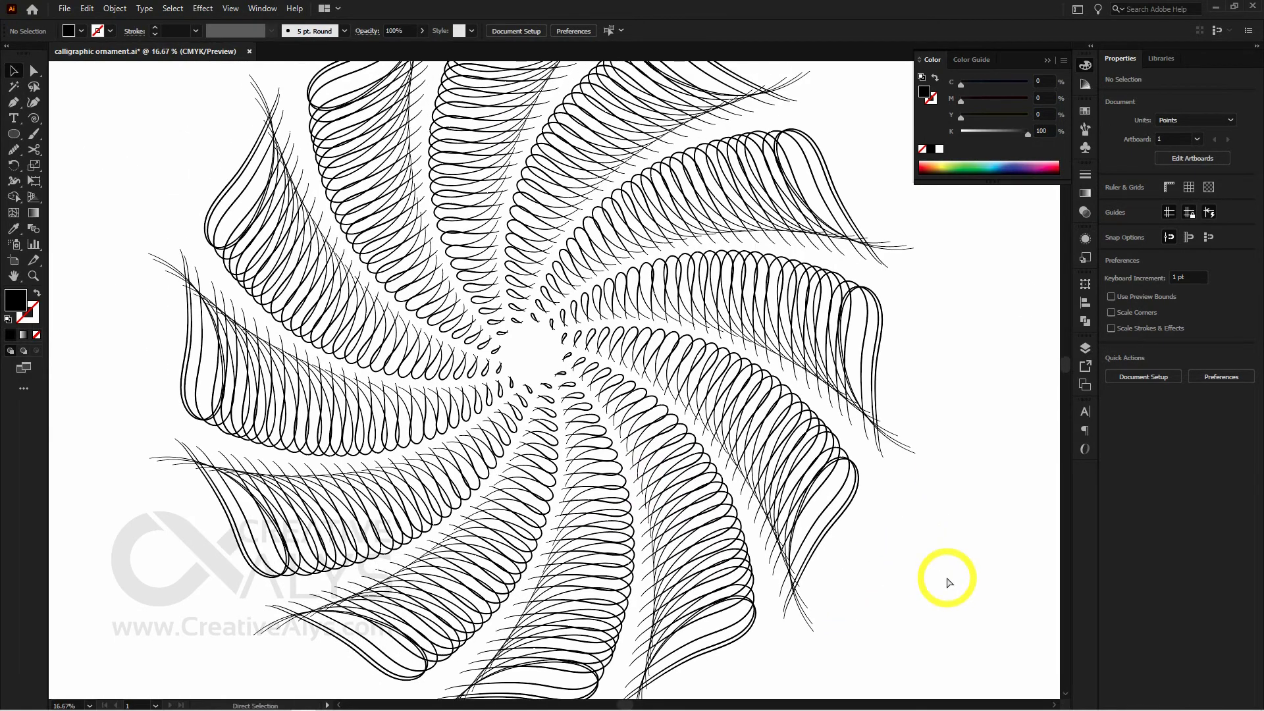
key("ctrl+minus")
left_click_drag(676, 516, 361, 216)
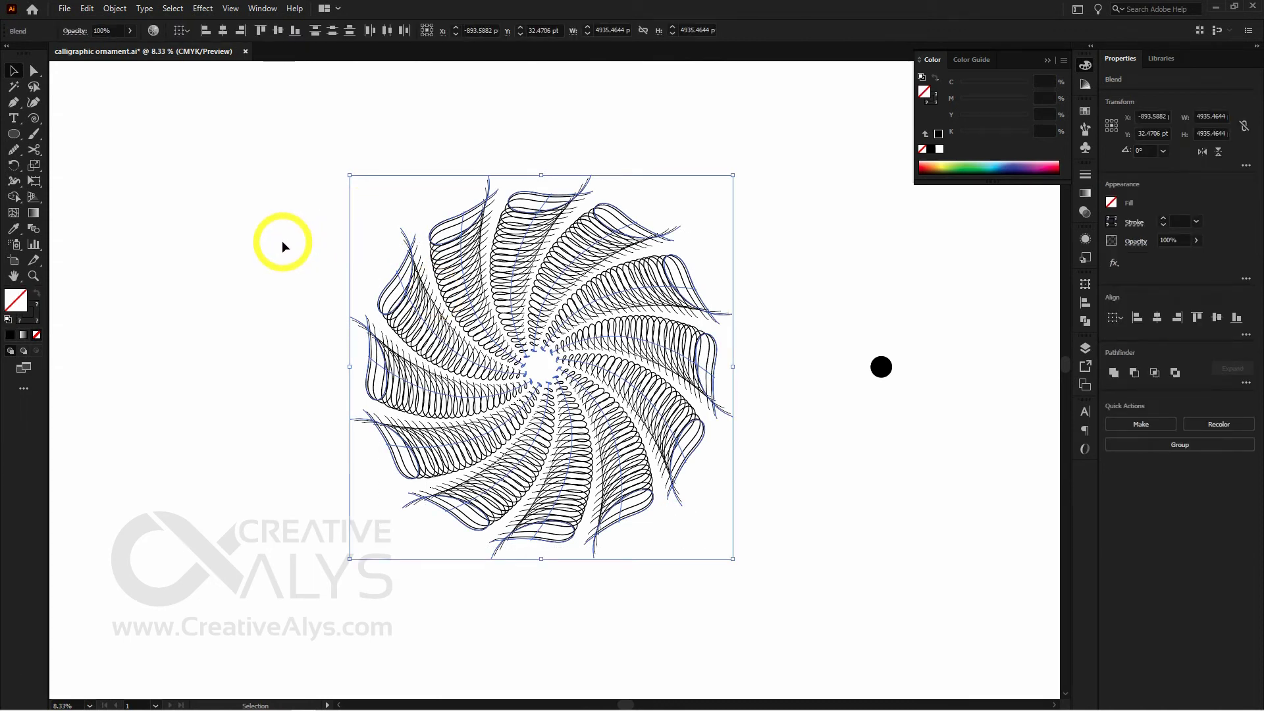
key("ctrl+g")
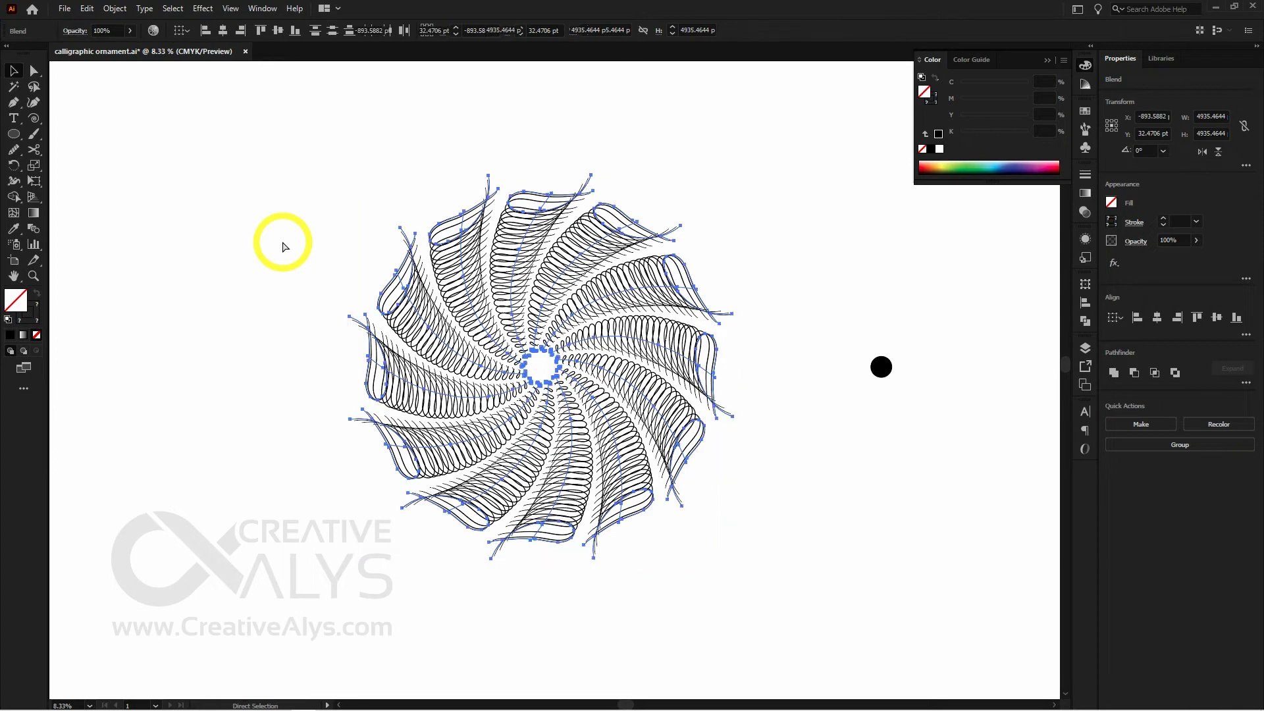
left_click(283, 242)
scroll(520, 428, "up", 1)
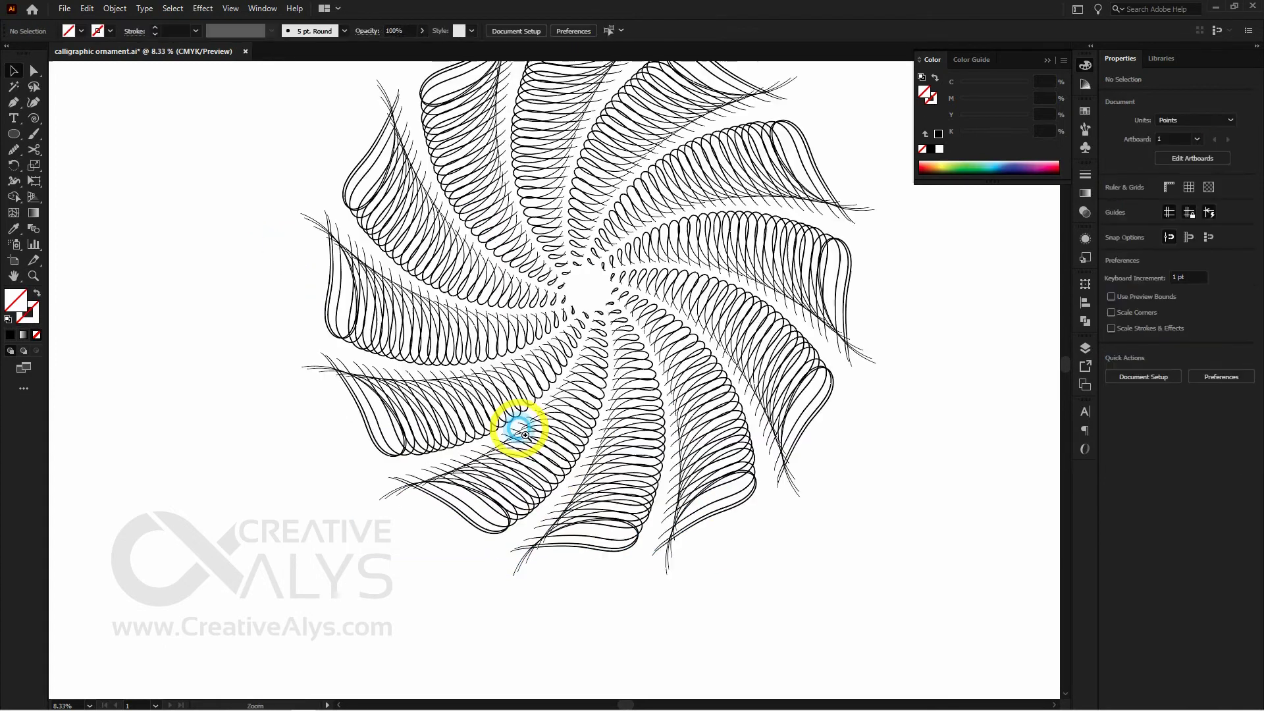
left_click_drag(830, 539, 792, 623)
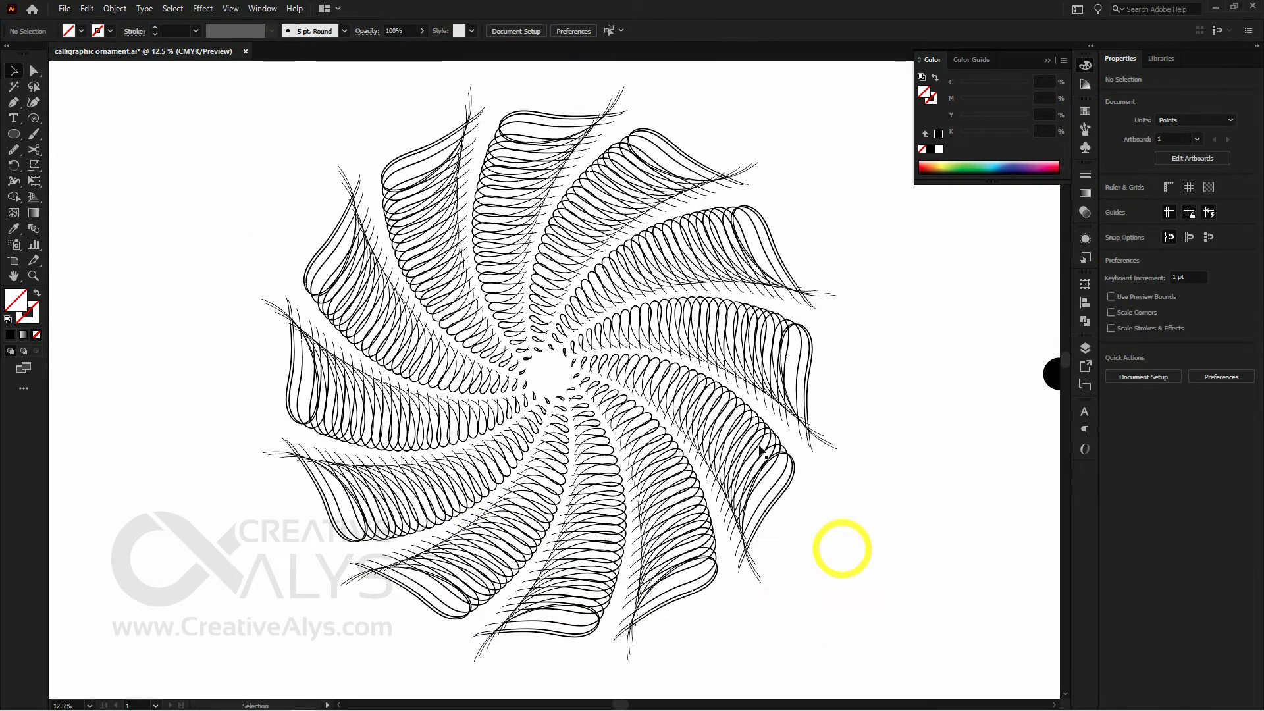
left_click(705, 338)
left_click(980, 463)
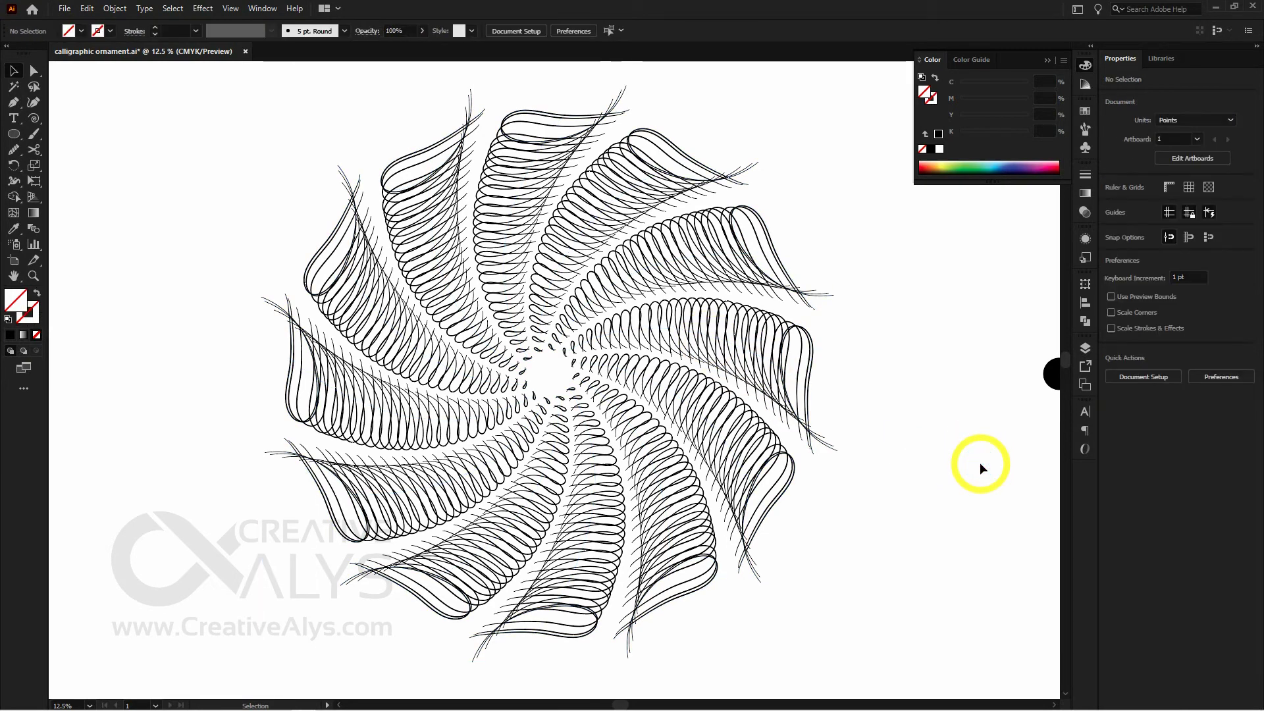
Step: Delete the black circle beside the ornament
key("ctrl+minus")
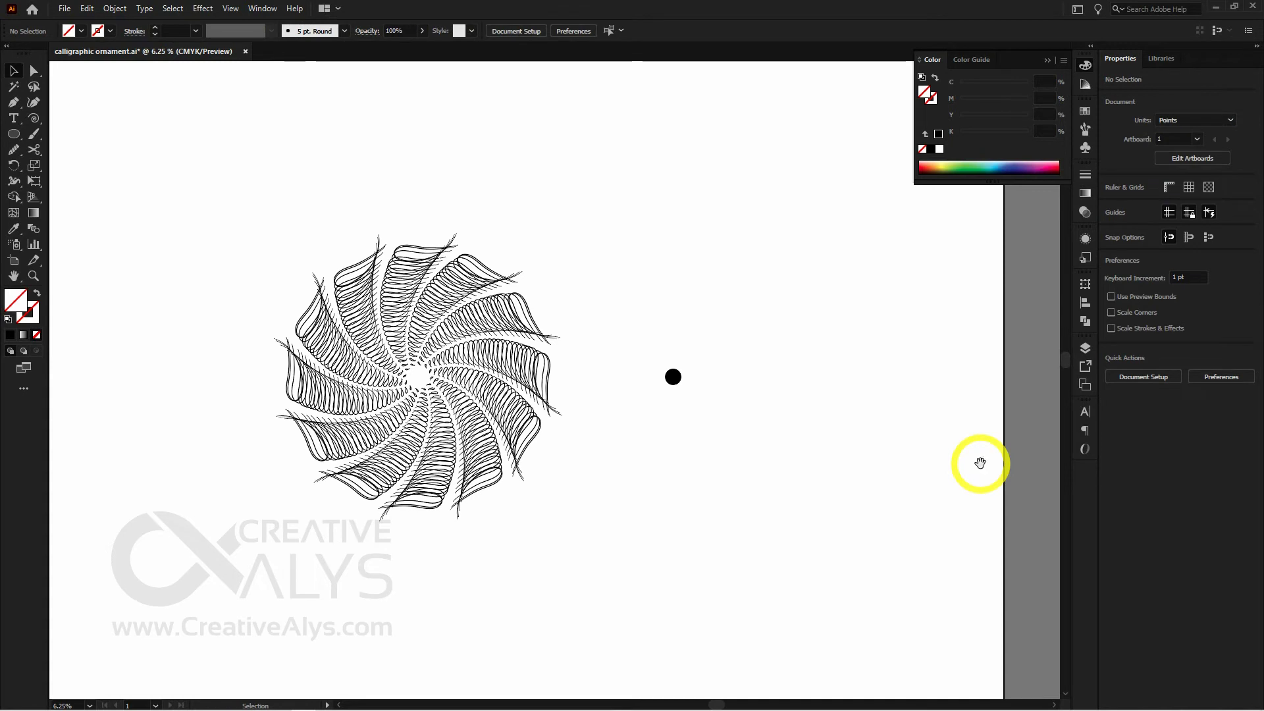
left_click_drag(663, 493, 737, 500)
left_click(745, 382)
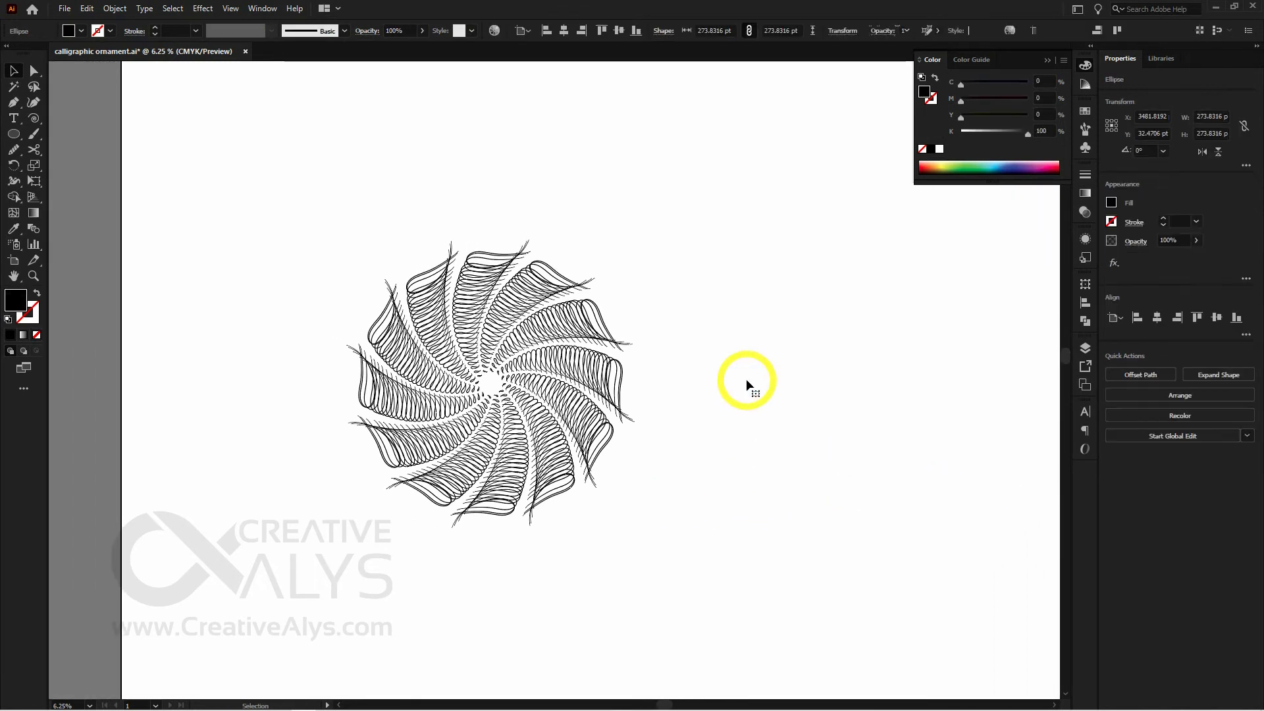
key("Delete")
left_click_drag(697, 497, 748, 501)
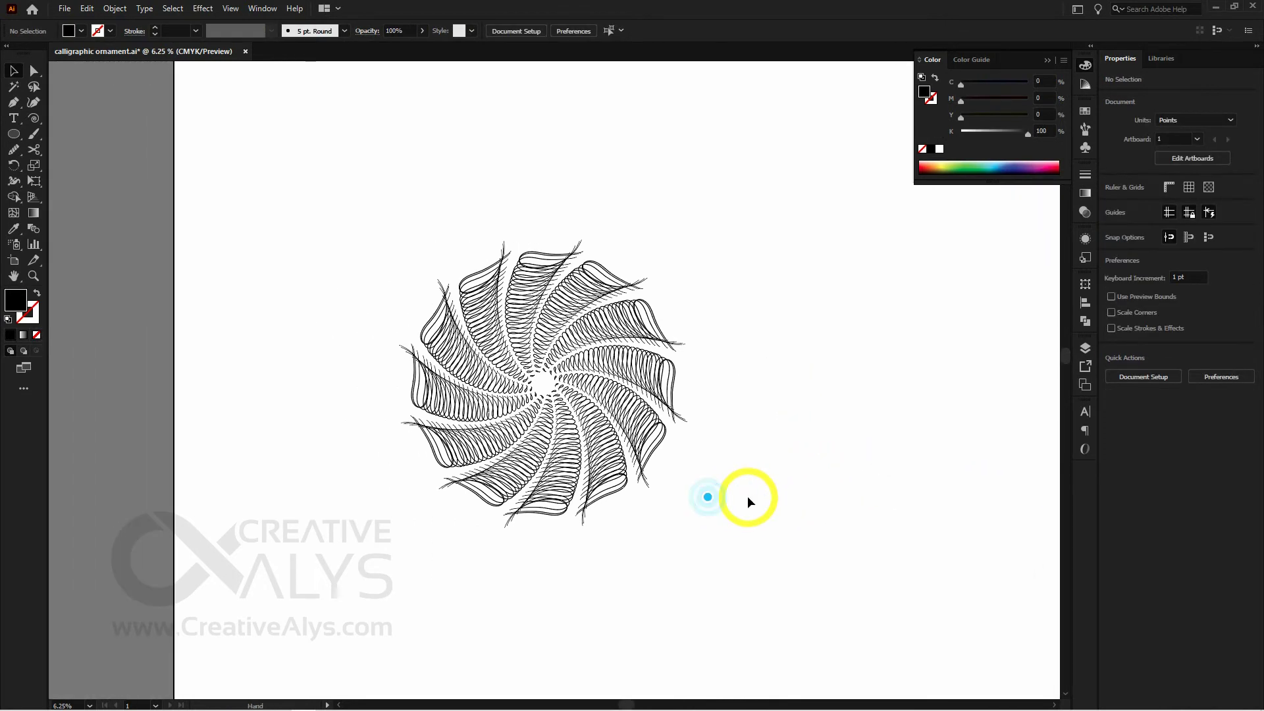
Step: Undo the latest edits until the black circle is back at the ornament's centre, set its fill to None, and deselect it
key("ctrl+z")
key("ctrl+z")
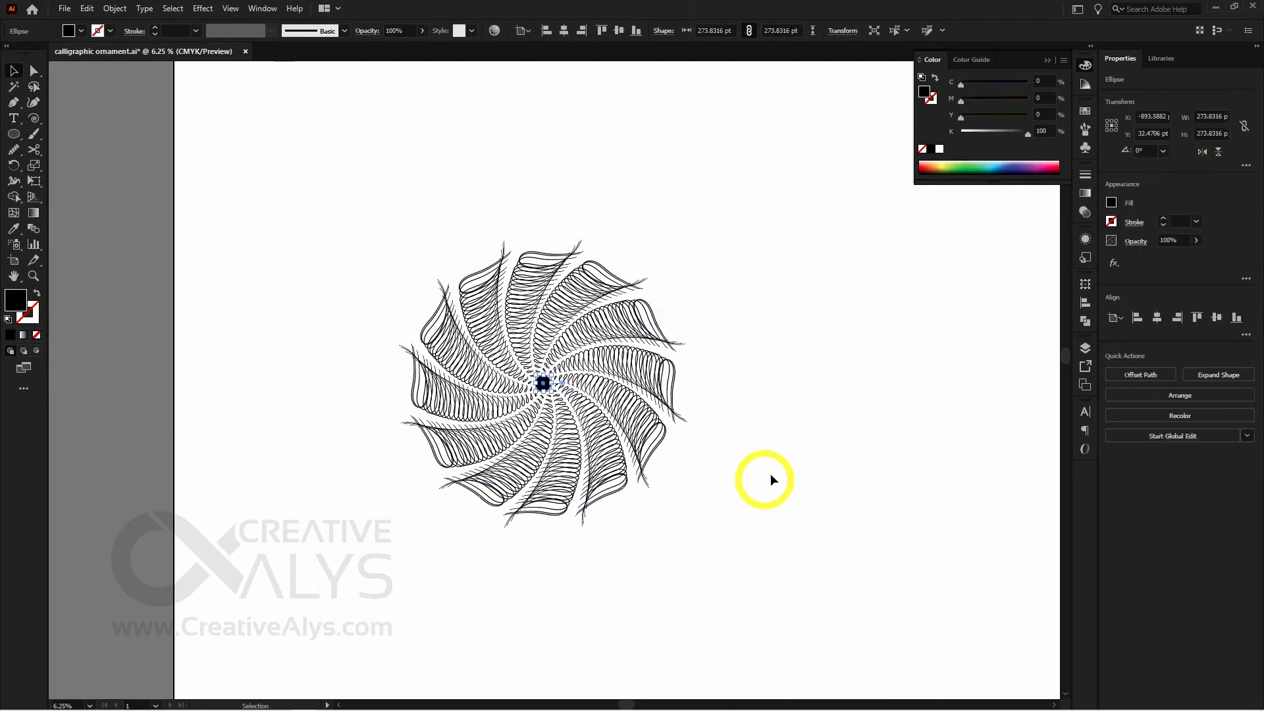
key("x")
left_click(922, 150)
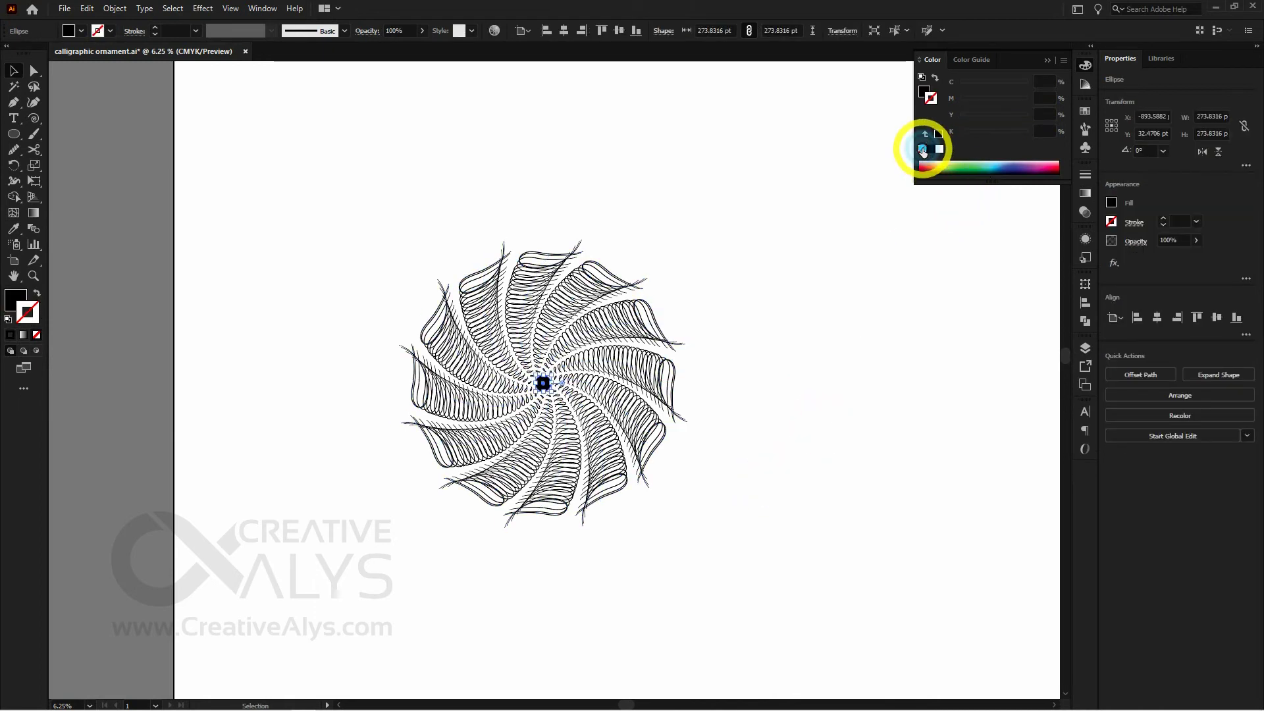
key("x")
left_click(922, 149)
left_click(712, 474)
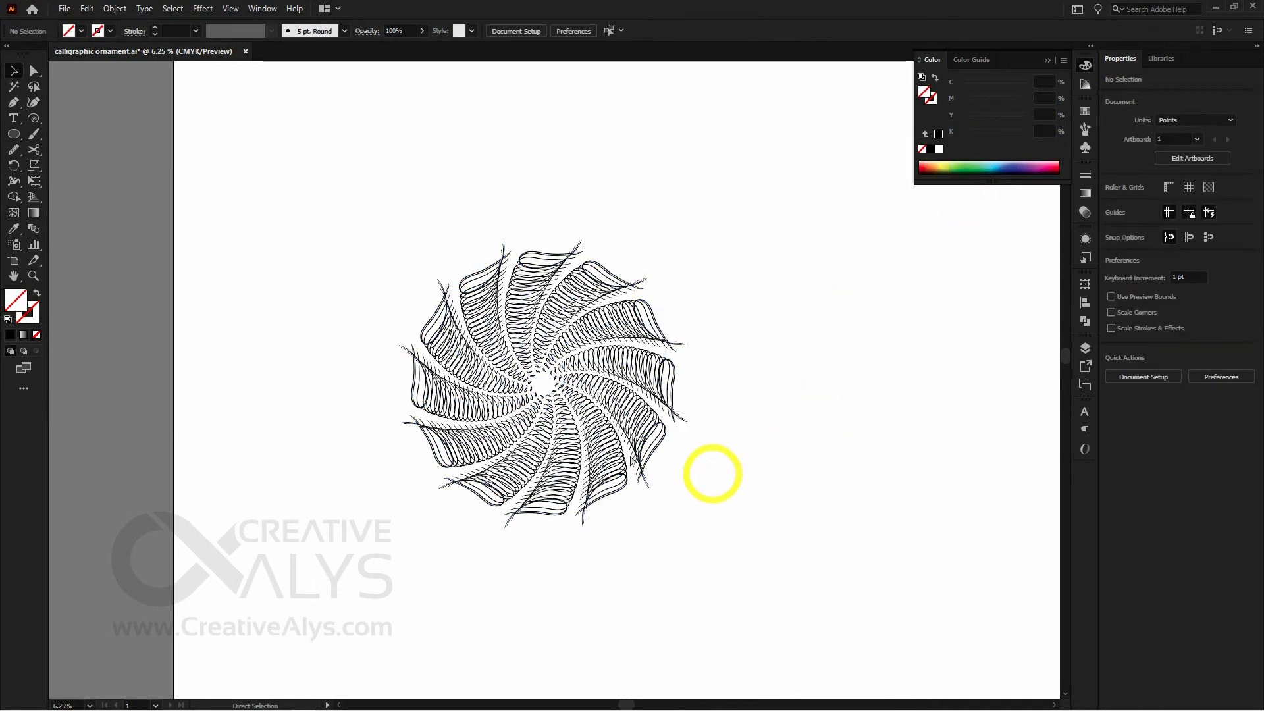
Step: Select the whole ornament with its unpainted centre circle to check it, clear the selection, and save the document
key("ctrl+=")
left_click_drag(768, 544, 293, 167)
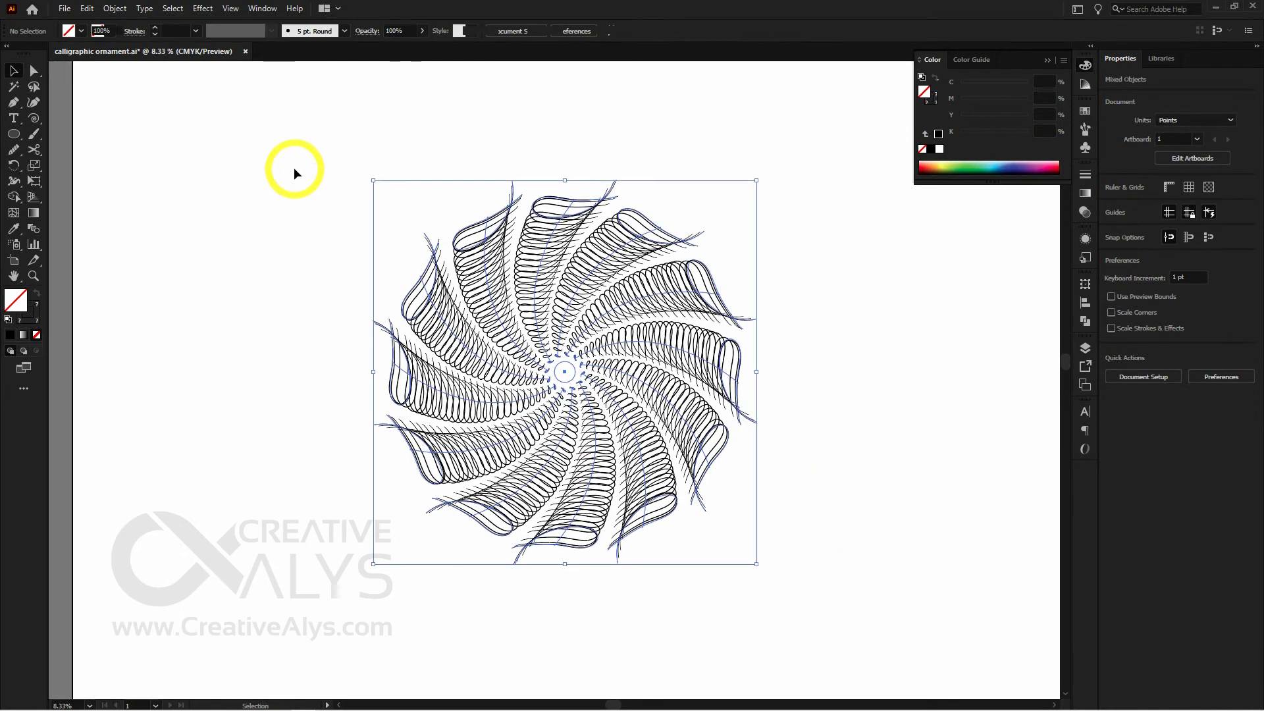
left_click(293, 167)
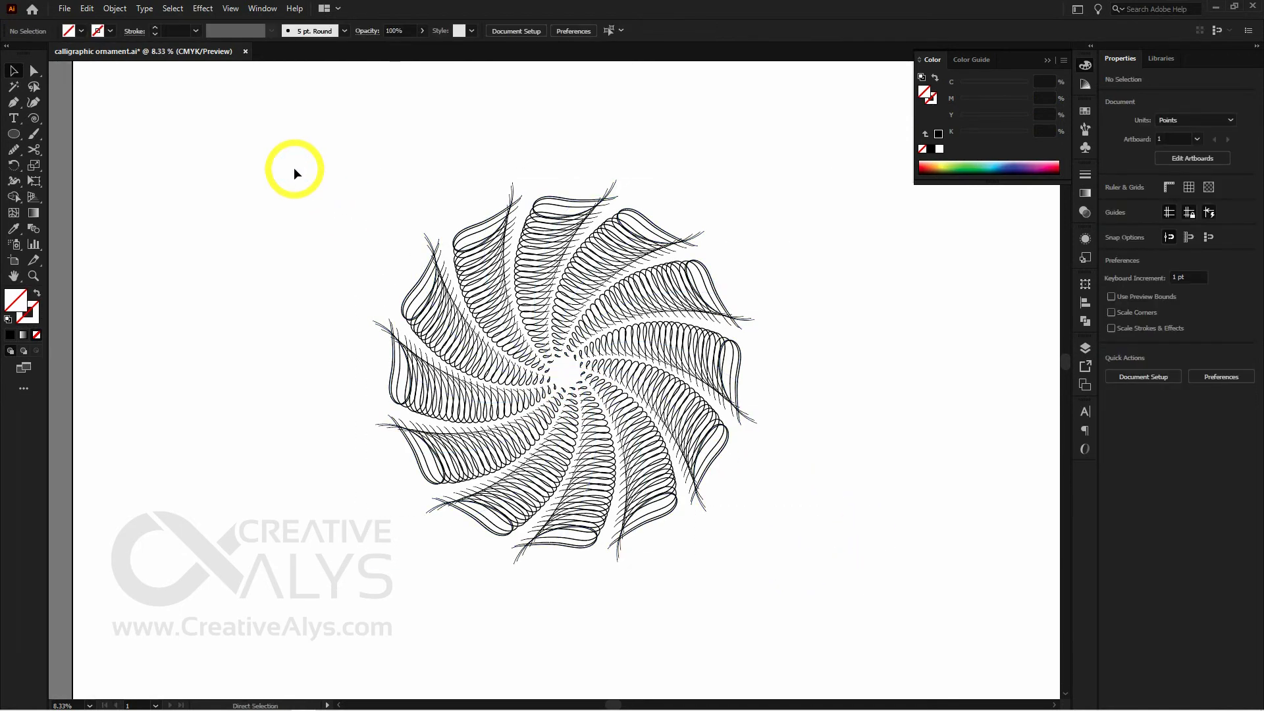
key("ctrl+s")
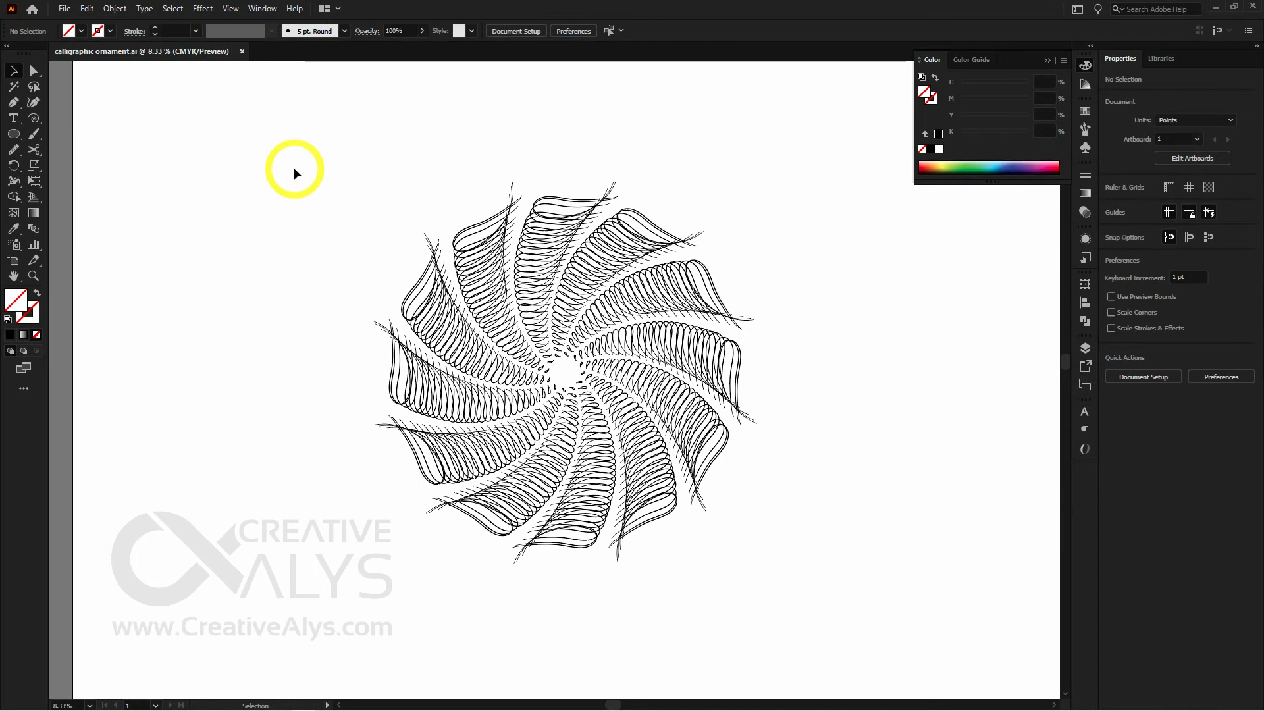